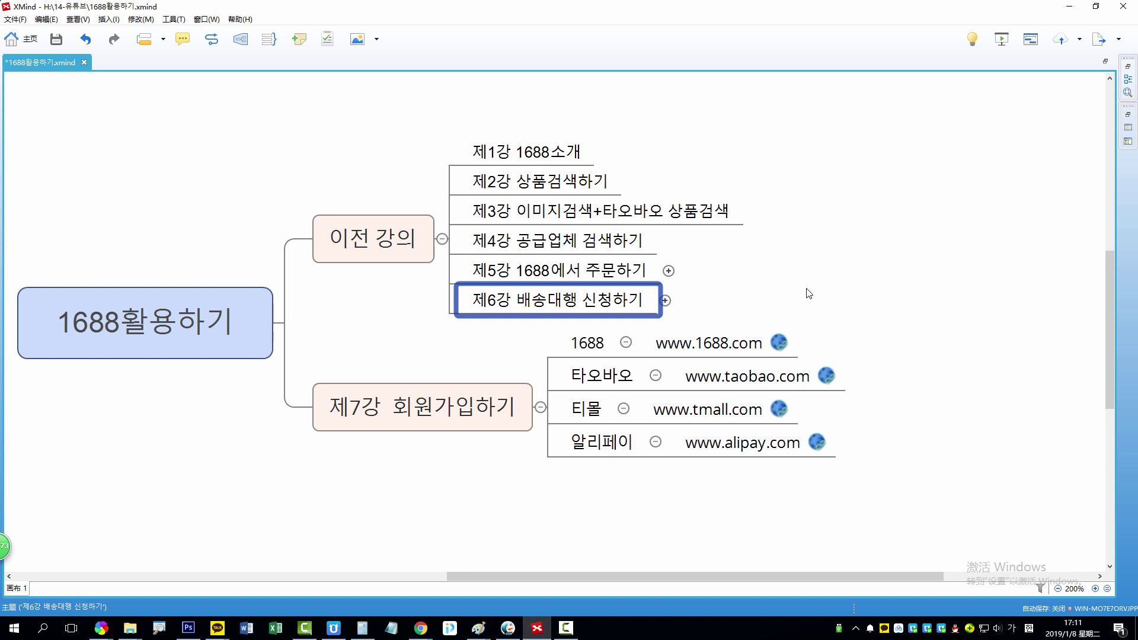
Select the 1688, 타오바오, 티몰 and 알리페이 topics in turn, then zoom the map to 250%
{"action": "left_click", "coordinate": [862, 288]}
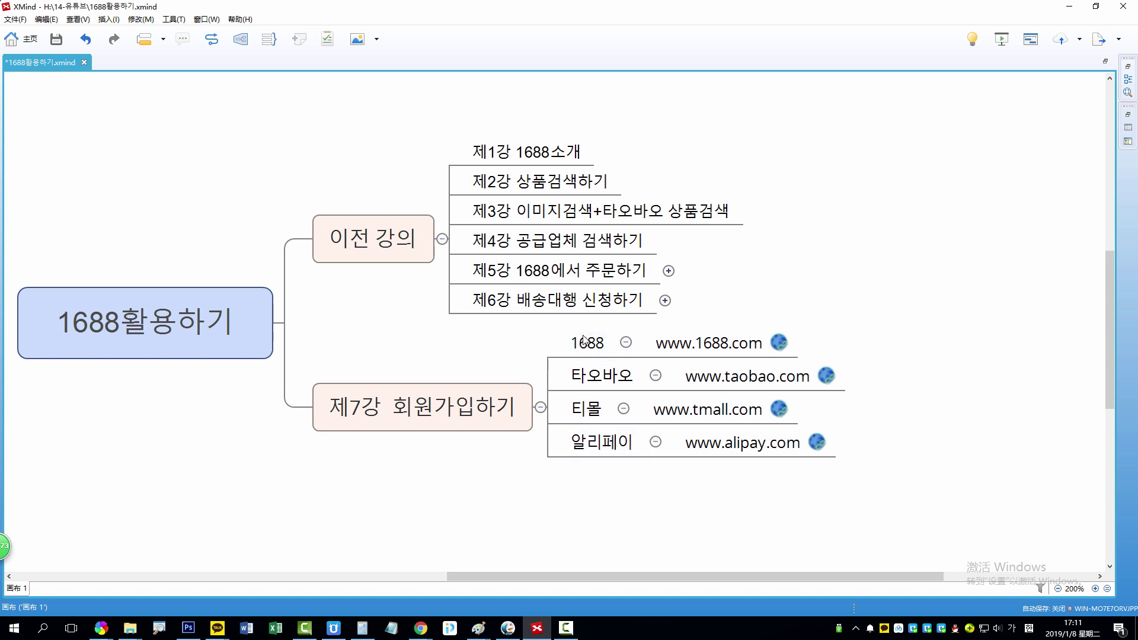
{"action": "left_click", "coordinate": [581, 350]}
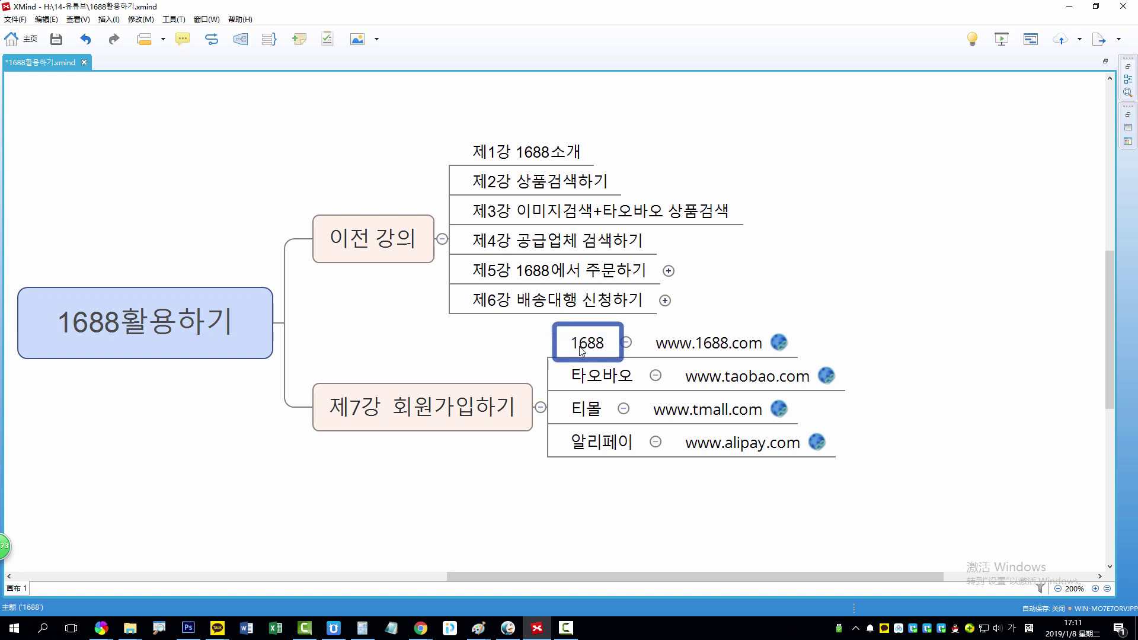
{"action": "left_click", "coordinate": [532, 348]}
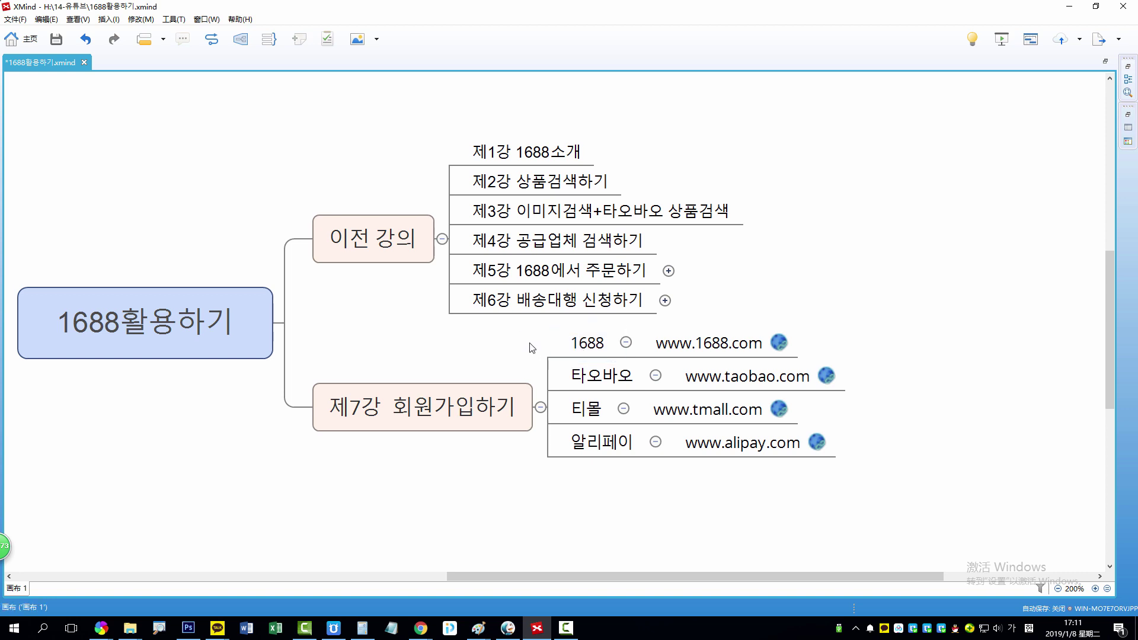
{"action": "left_click", "coordinate": [583, 345]}
{"action": "left_click", "coordinate": [589, 376]}
{"action": "left_click", "coordinate": [590, 411]}
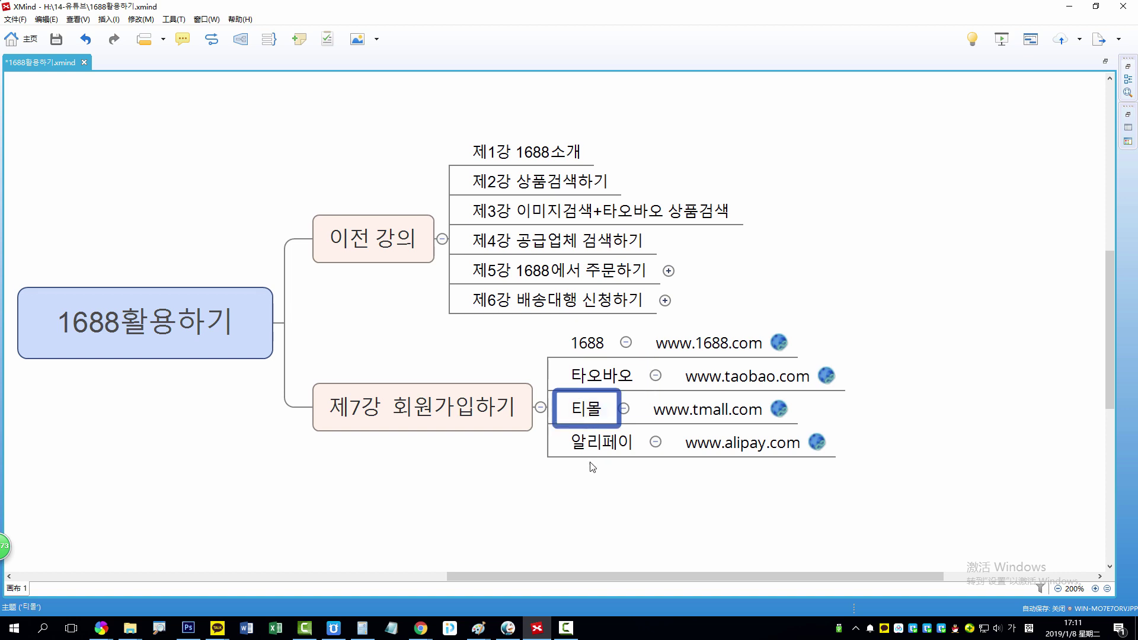
{"action": "left_click", "coordinate": [593, 441]}
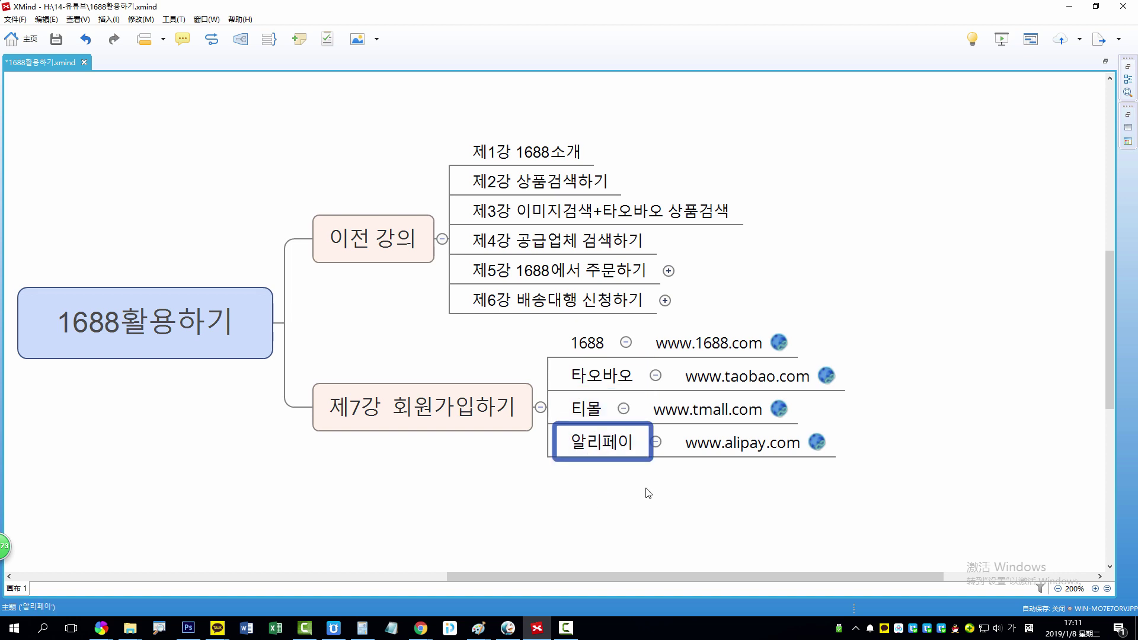
{"action": "key", "text": "ctrl+equal"}
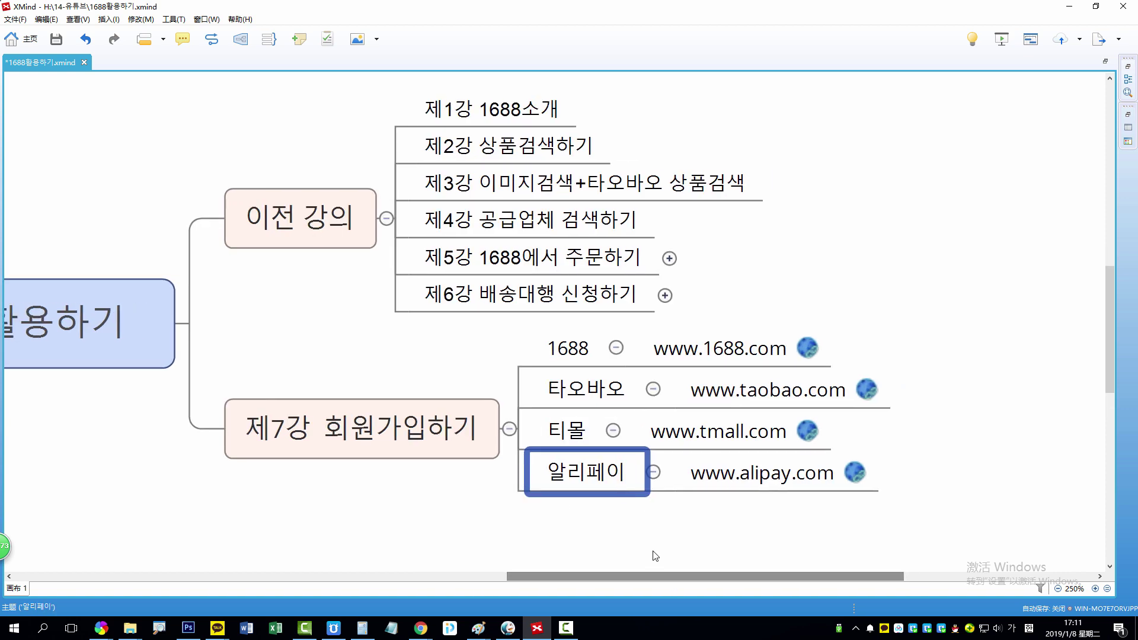
{"action": "left_click", "coordinate": [605, 538]}
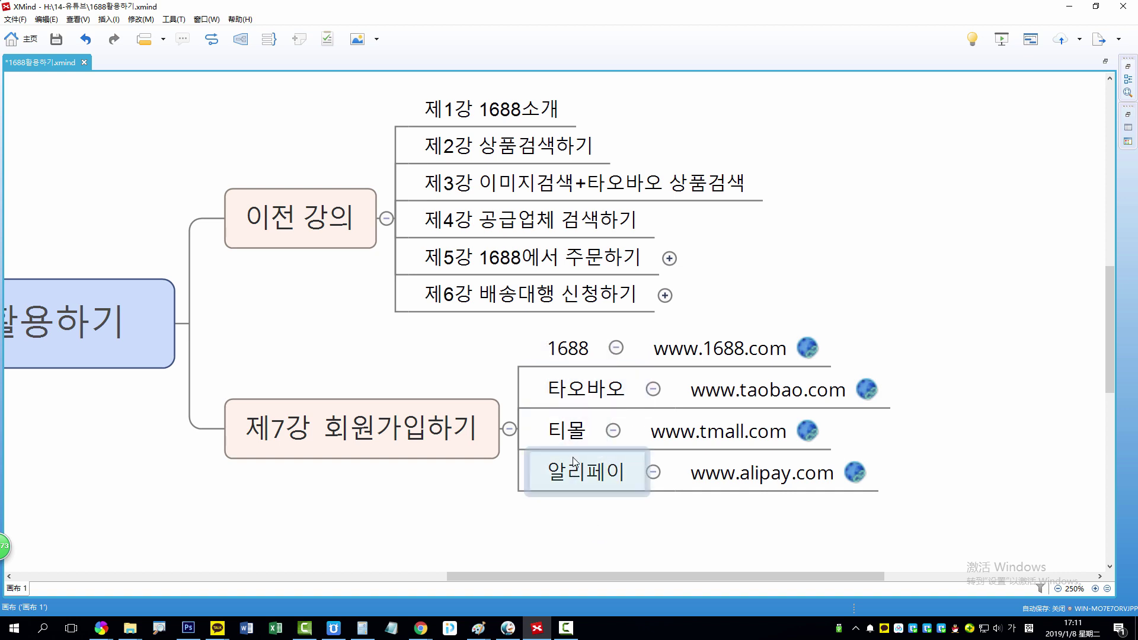
{"action": "left_click", "coordinate": [565, 387]}
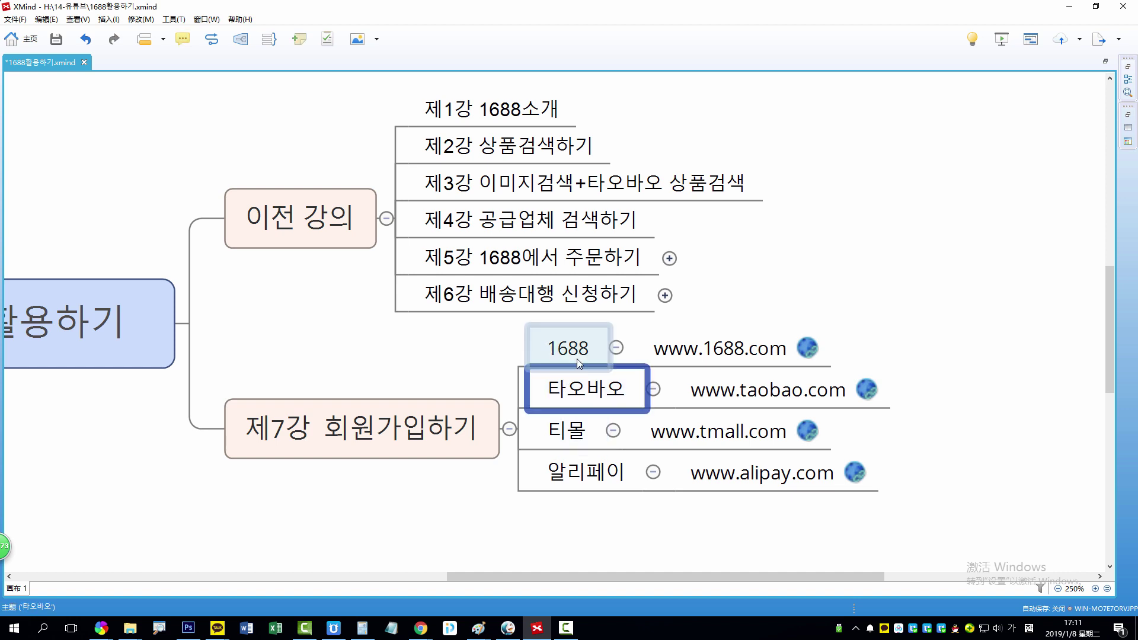
{"action": "left_click", "coordinate": [577, 358]}
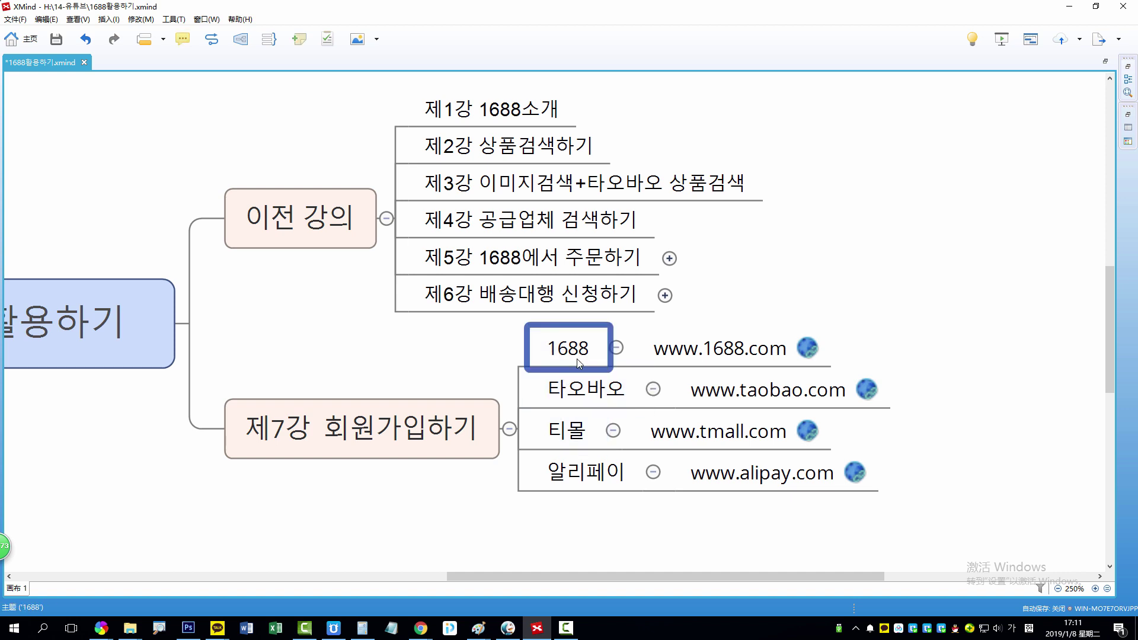
{"action": "left_click", "coordinate": [578, 397]}
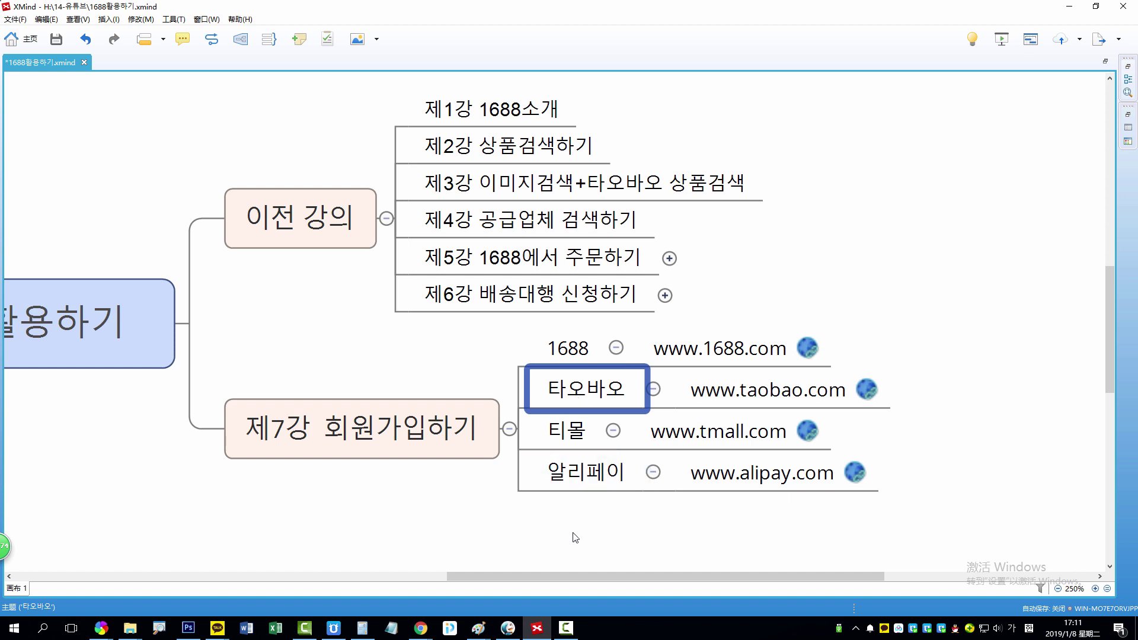
{"action": "left_click", "coordinate": [966, 375]}
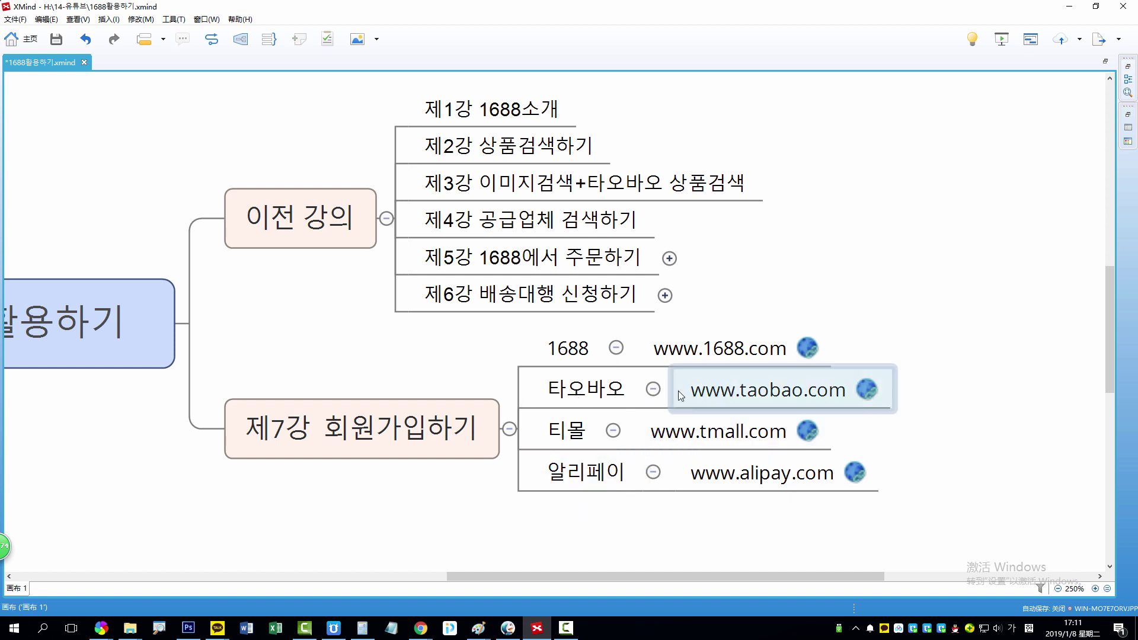
{"action": "left_click", "coordinate": [752, 395]}
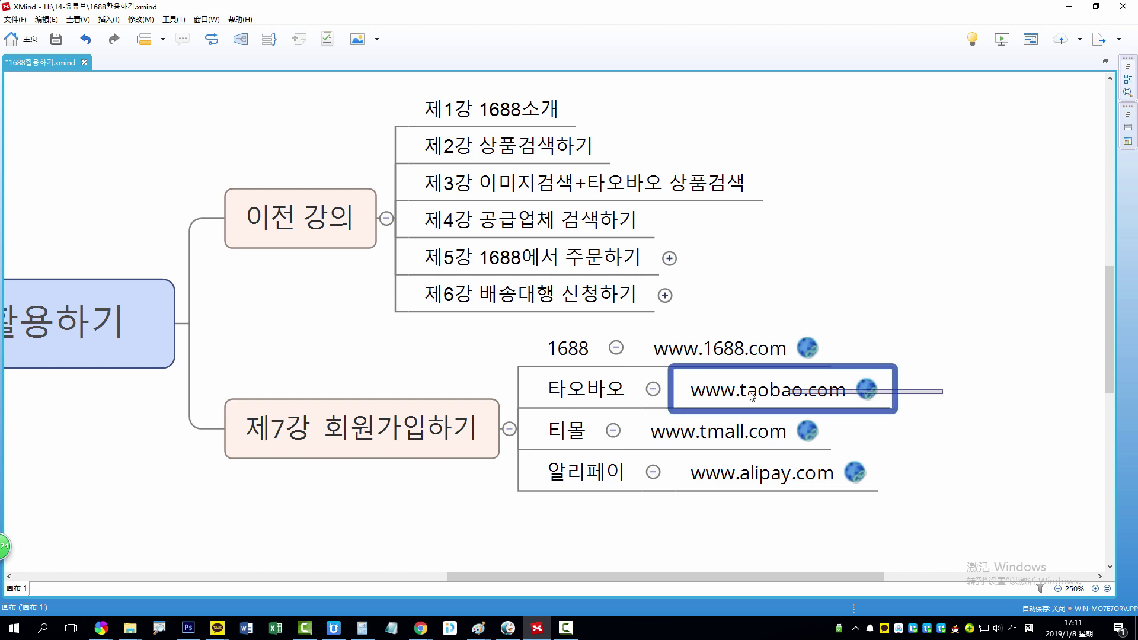
{"action": "left_click", "coordinate": [597, 393], "text": "ctrl"}
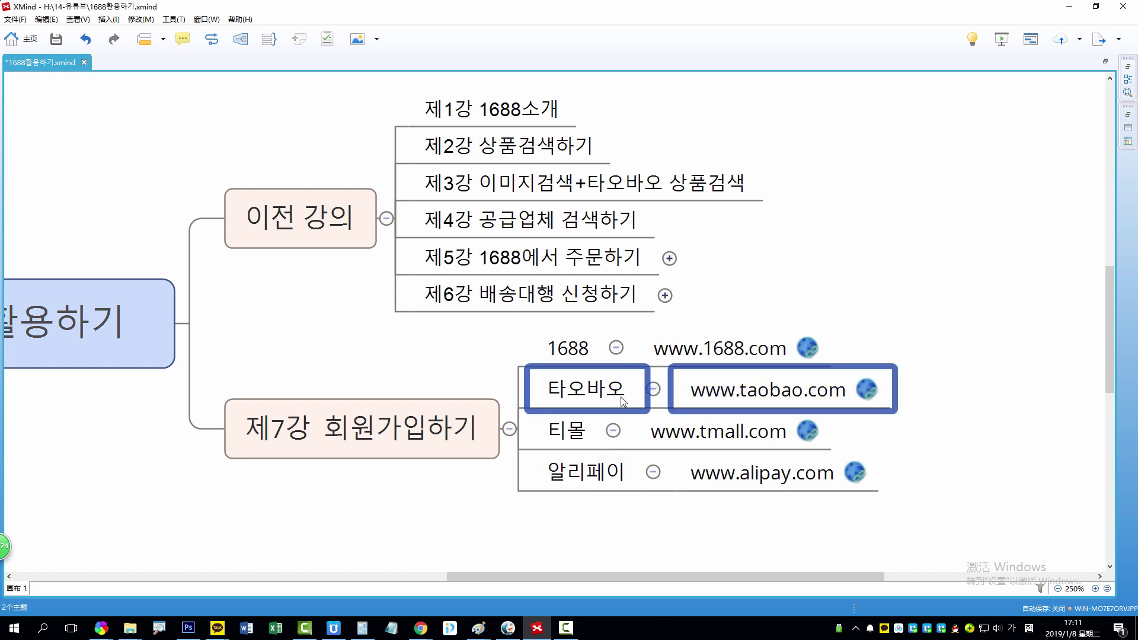
{"action": "left_click_drag", "start_coordinate": [508, 333], "coordinate": [675, 350]}
{"action": "left_click", "coordinate": [940, 352]}
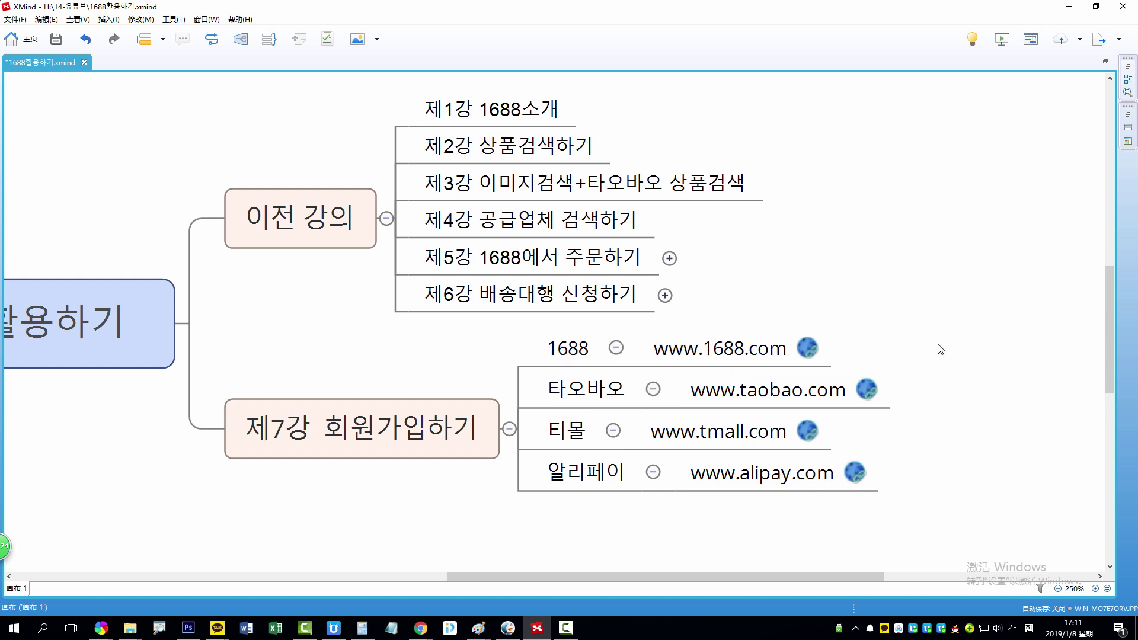
{"action": "left_click_drag", "start_coordinate": [964, 380], "coordinate": [617, 383]}
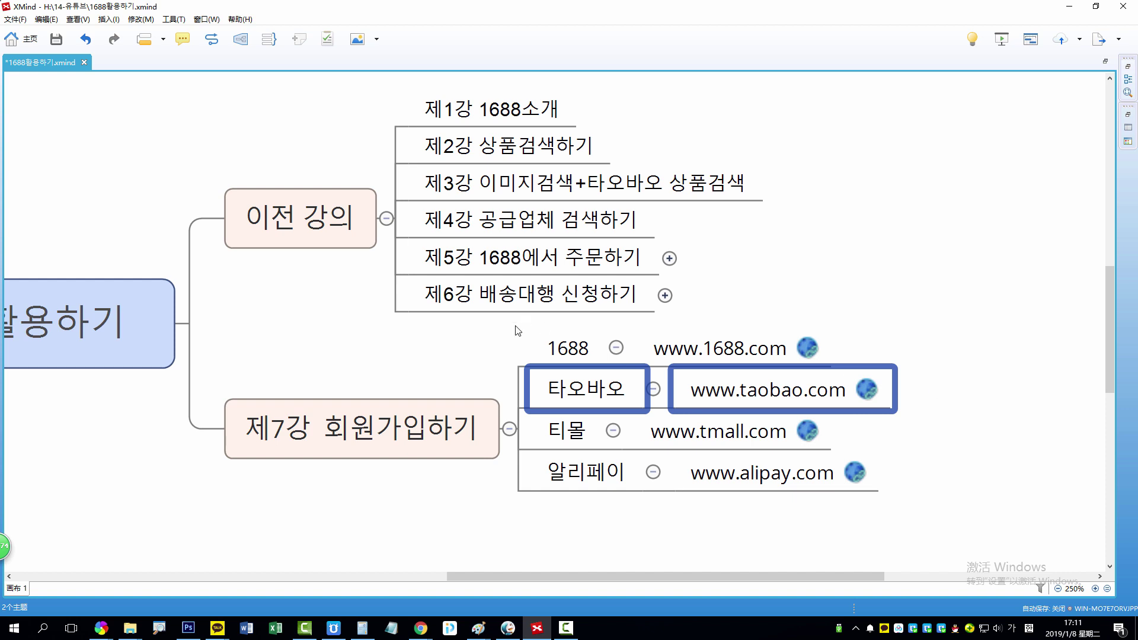
{"action": "left_click_drag", "start_coordinate": [506, 330], "coordinate": [806, 350]}
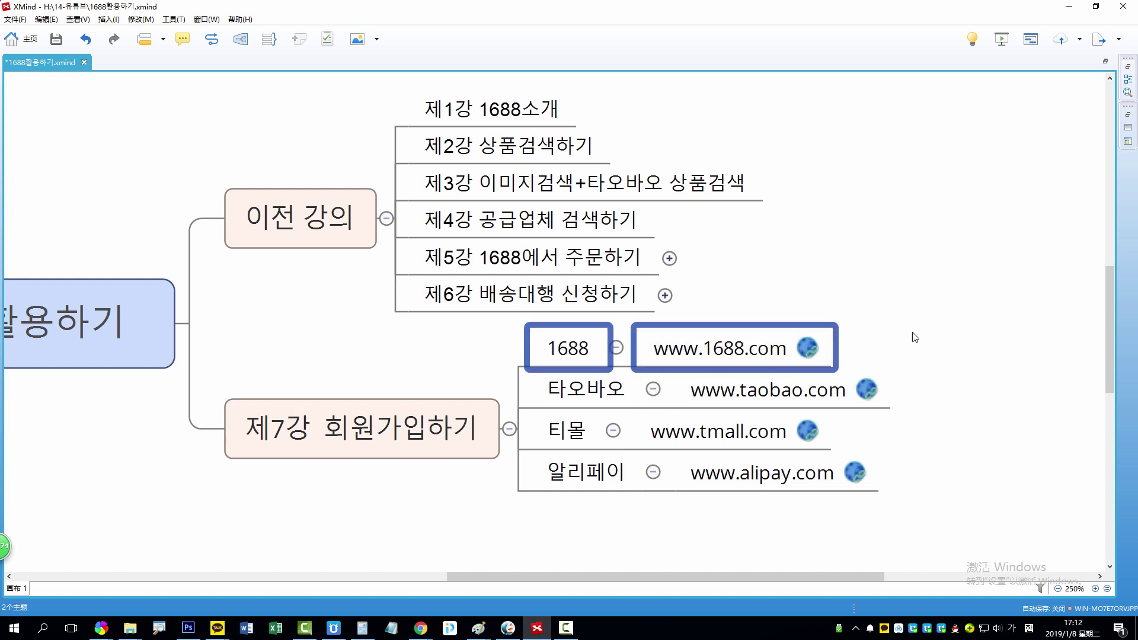
{"action": "left_click", "coordinate": [945, 343]}
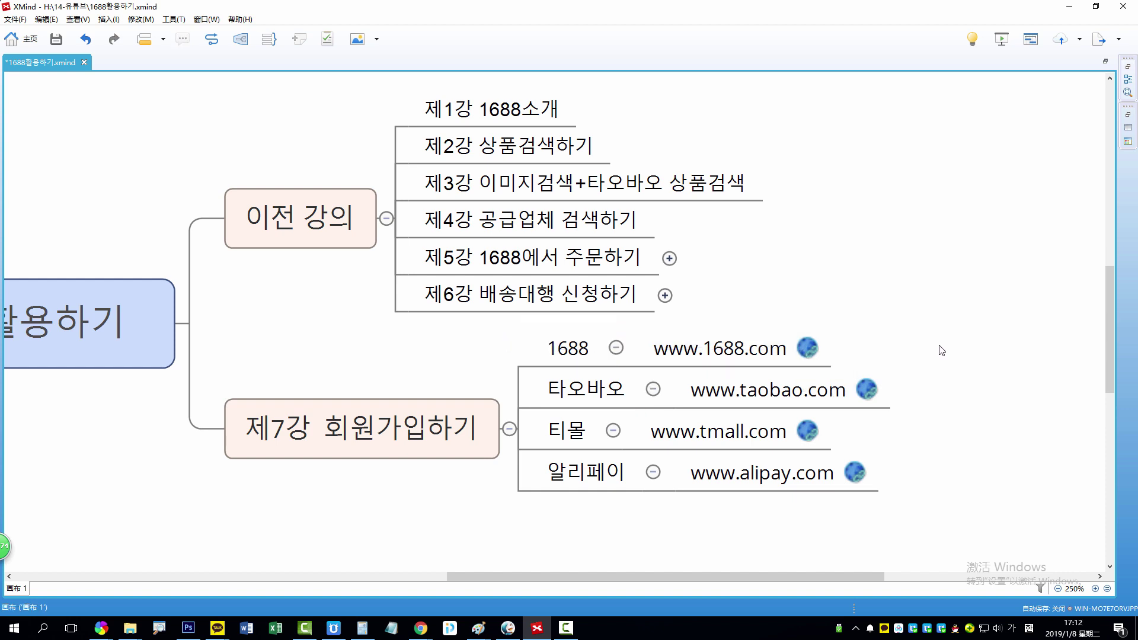
{"action": "left_click_drag", "start_coordinate": [842, 576], "coordinate": [863, 576]}
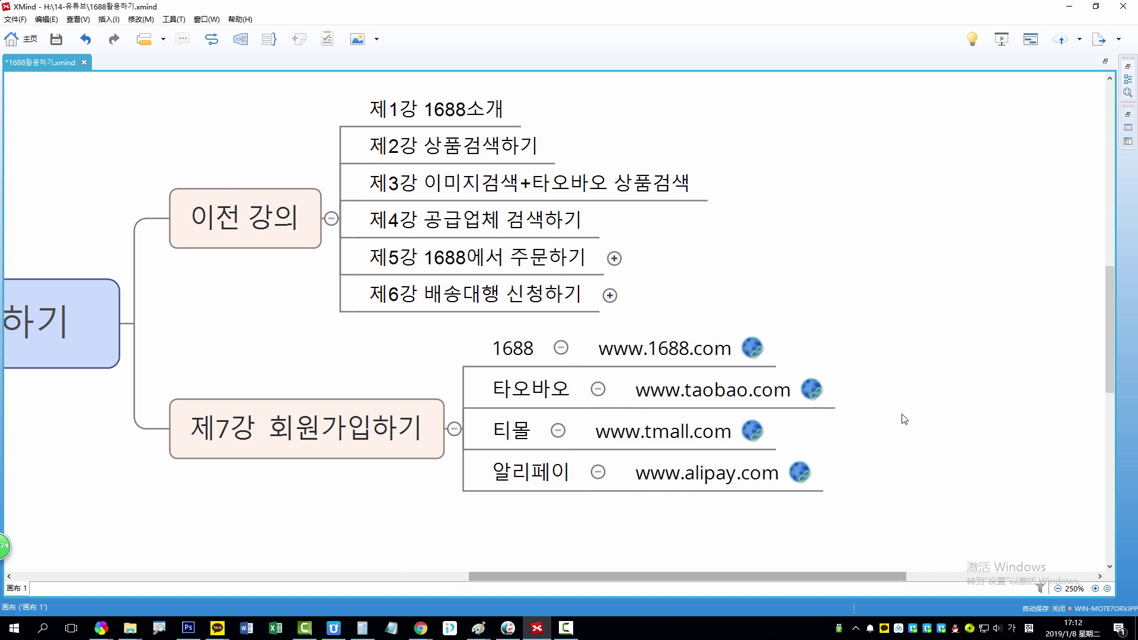
{"action": "left_click_drag", "start_coordinate": [907, 410], "coordinate": [628, 393]}
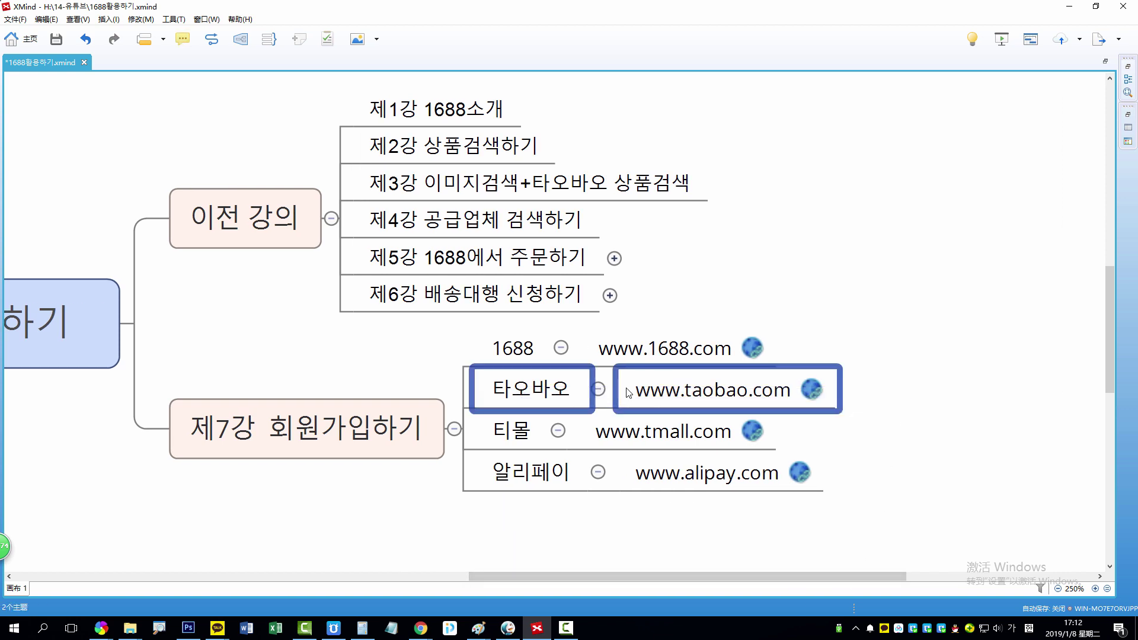
{"action": "left_click", "coordinate": [921, 386]}
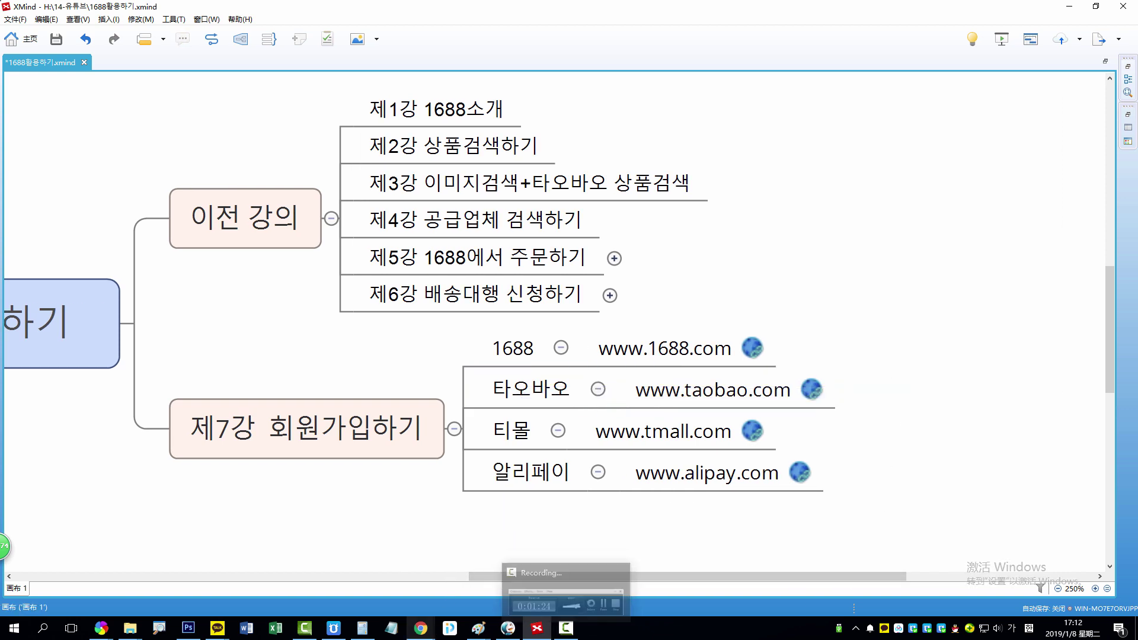
{"action": "mouse_move", "coordinate": [420, 628]}
{"action": "left_click", "coordinate": [489, 589]}
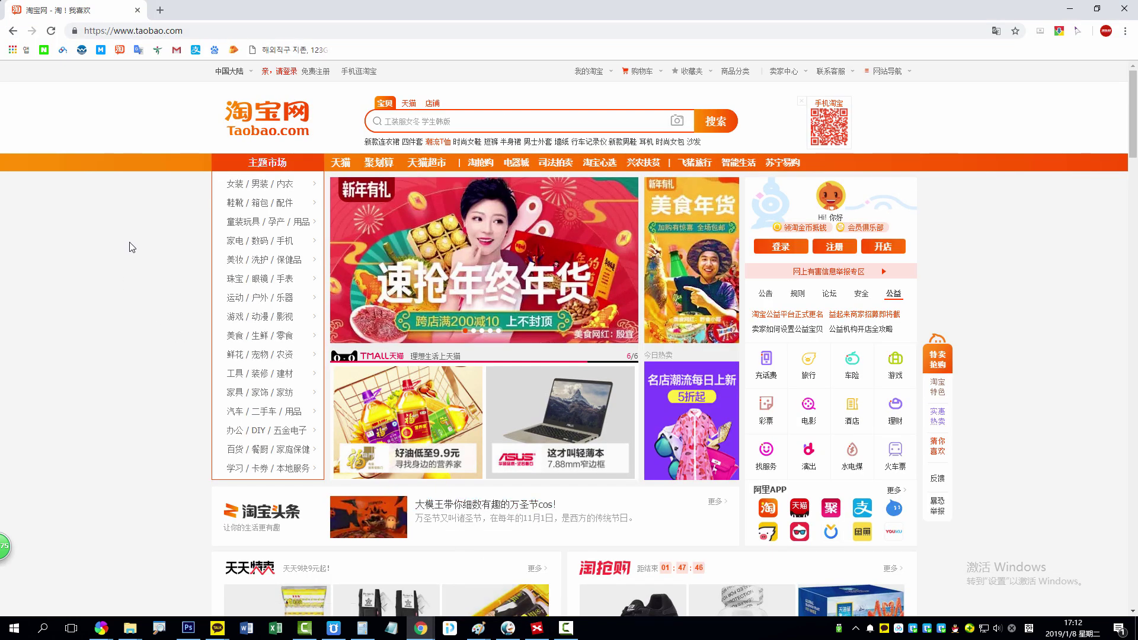
{"action": "left_click", "coordinate": [215, 30]}
{"action": "left_click", "coordinate": [215, 29]}
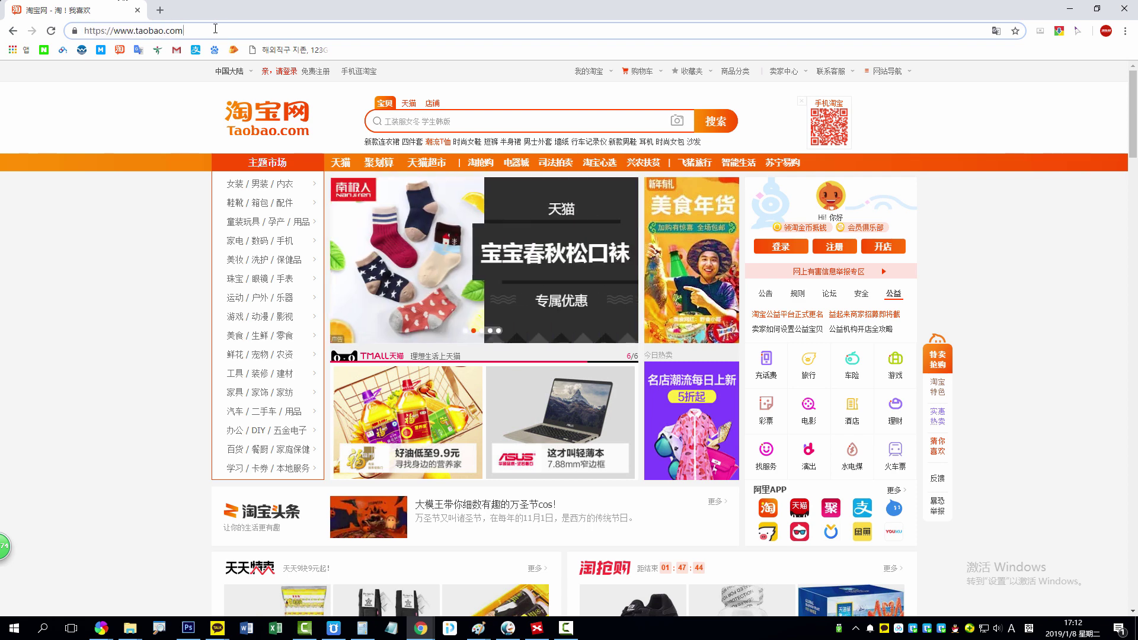
{"action": "left_click", "coordinate": [159, 628]}
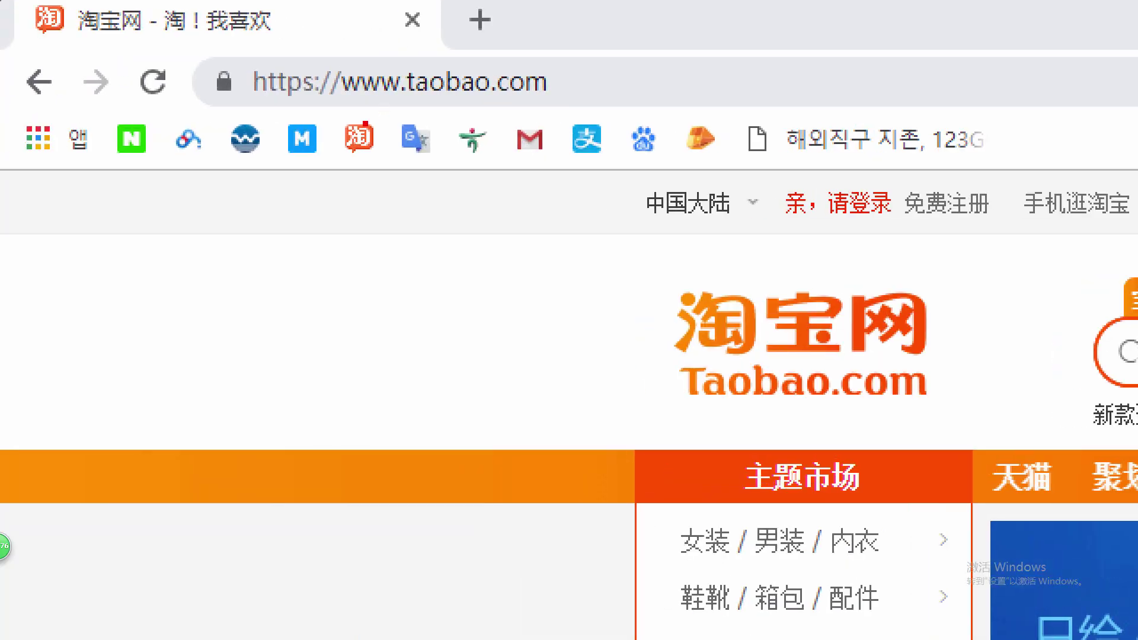
{"action": "left_click_drag", "start_coordinate": [182, 119], "coordinate": [572, 110]}
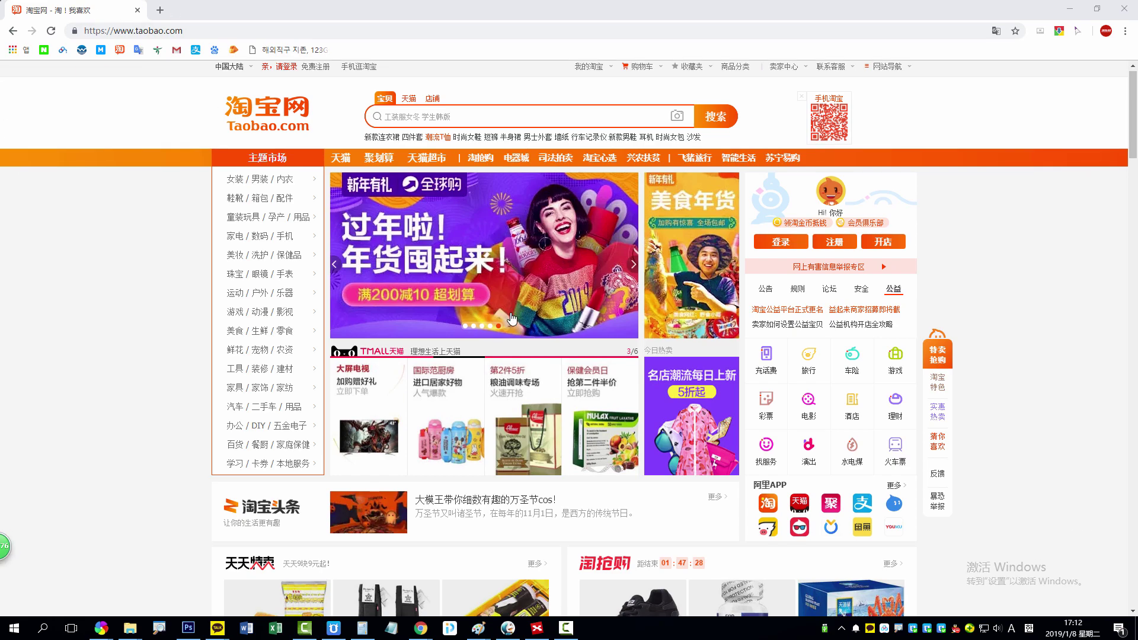
{"action": "scroll", "coordinate": [513, 319], "scroll_direction": "down", "scroll_amount": 10}
{"action": "scroll", "coordinate": [512, 319], "scroll_direction": "up", "scroll_amount": 10}
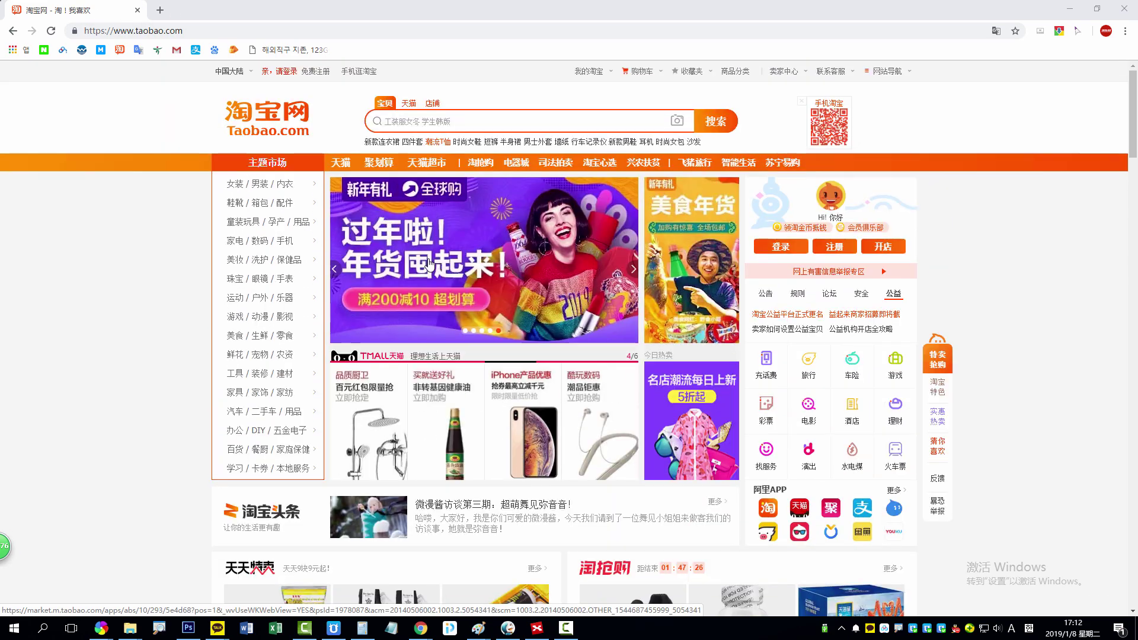
Show the shopping-region dropdown under 中国大陆 at the top of the page
{"action": "mouse_move", "coordinate": [244, 72]}
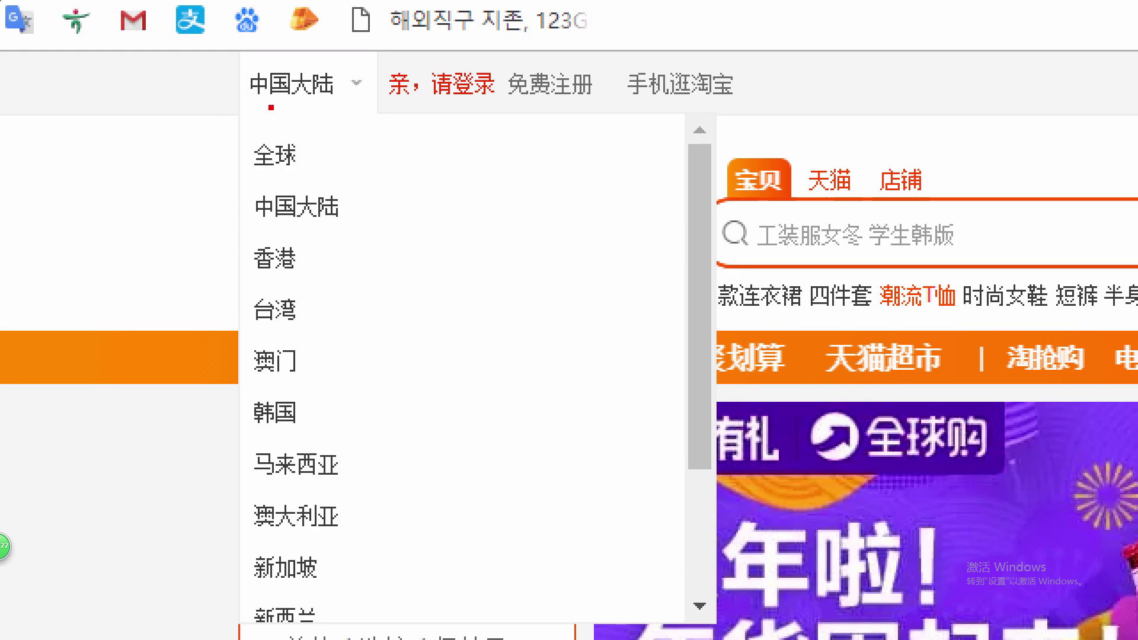
{"action": "left_click_drag", "start_coordinate": [207, 74], "coordinate": [253, 81]}
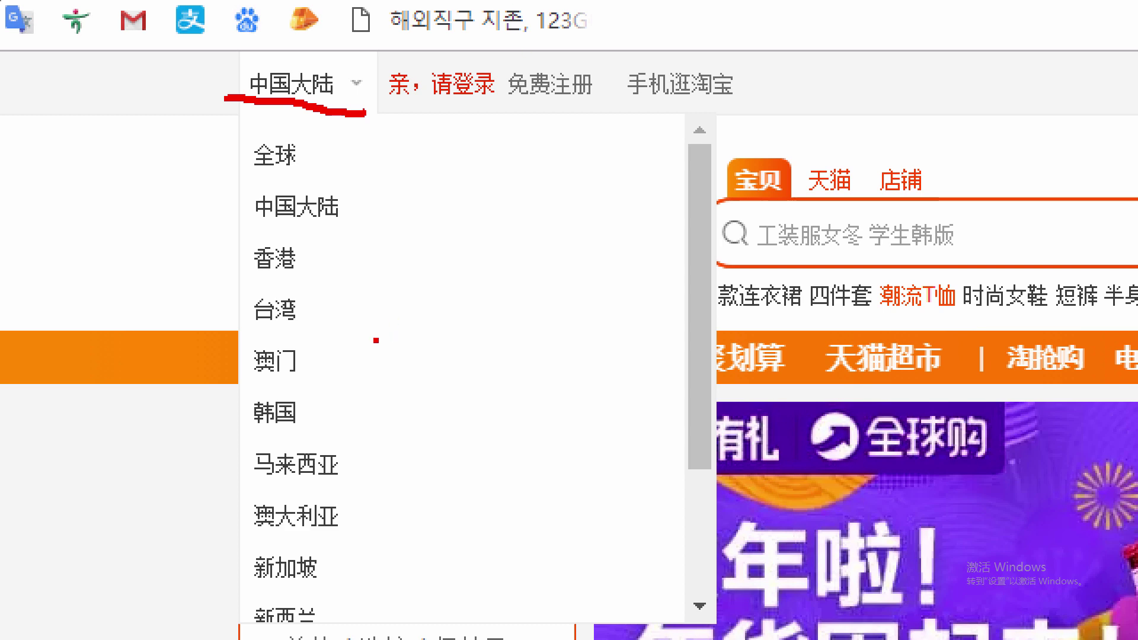
{"action": "key", "text": "Escape"}
{"action": "mouse_move", "coordinate": [229, 73]}
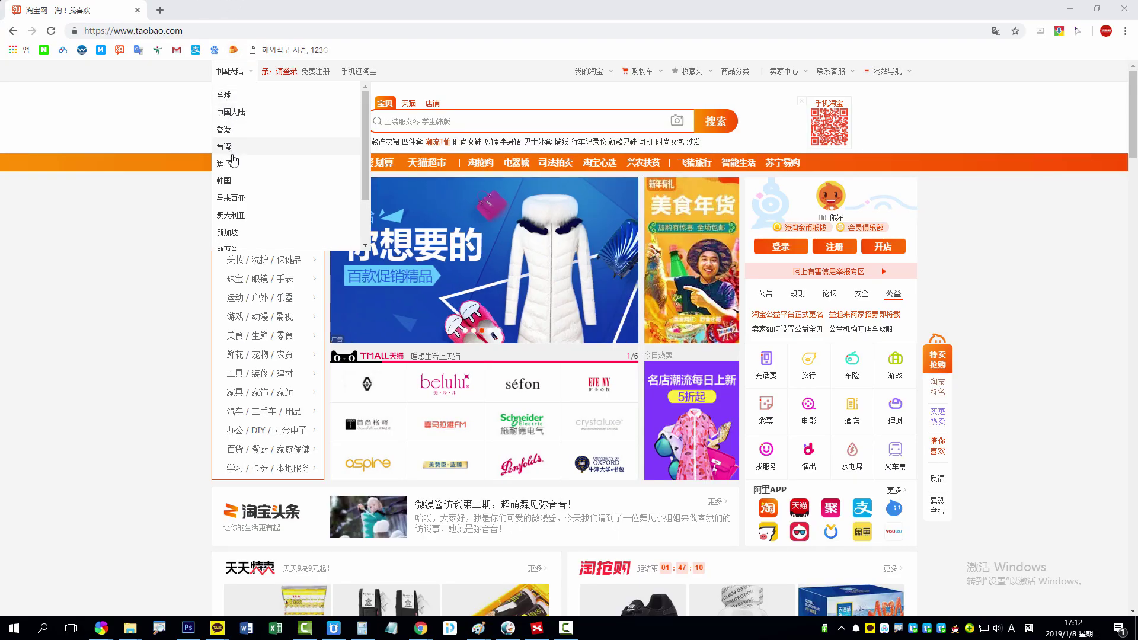
Switch world.taobao.com to the 韩国 region and open its region dropdown
{"action": "left_click", "coordinate": [263, 179]}
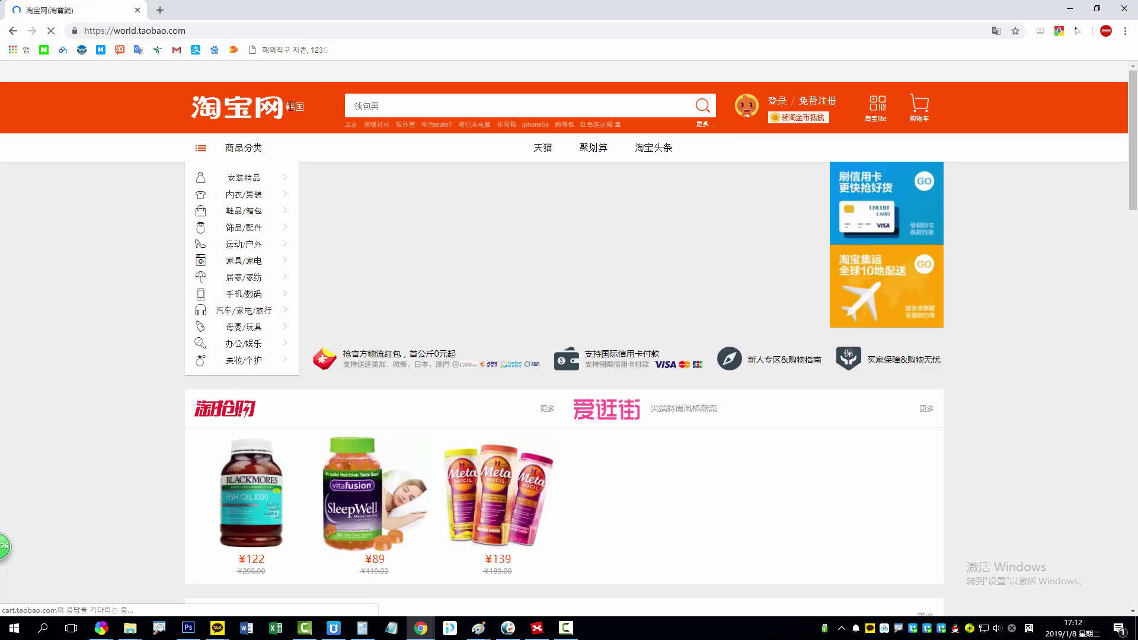
{"action": "key", "text": "ctrl+4"}
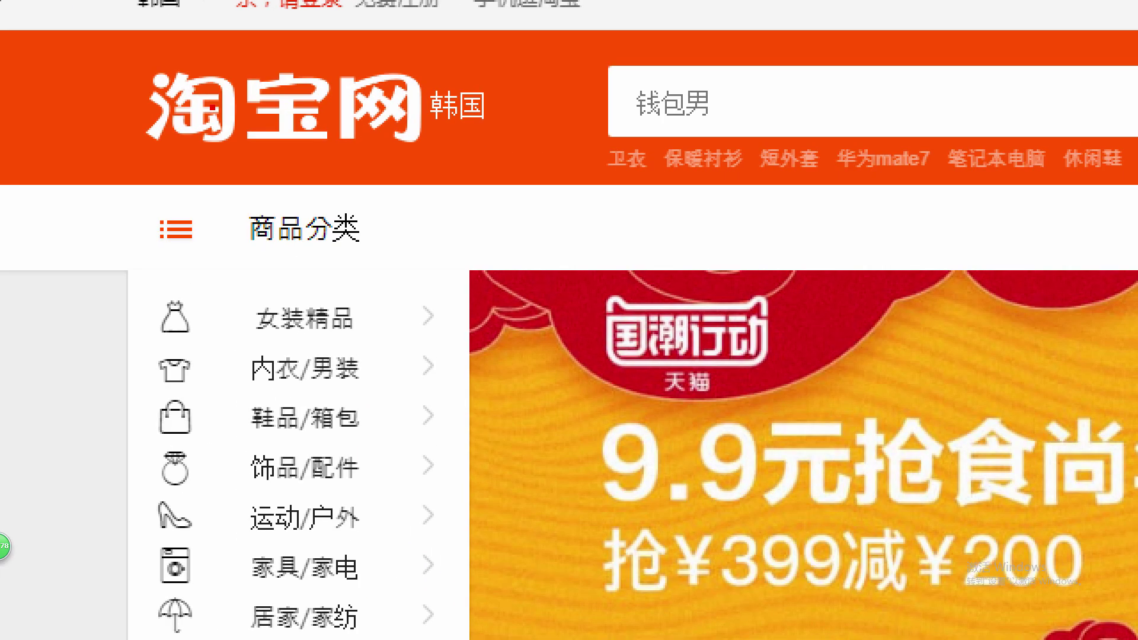
{"action": "mouse_move", "coordinate": [409, 150]}
{"action": "left_mouse_down"}
{"action": "mouse_move", "coordinate": [424, 161]}
{"action": "mouse_move", "coordinate": [428, 44]}
{"action": "mouse_move", "coordinate": [463, 224]}
{"action": "left_mouse_up"}
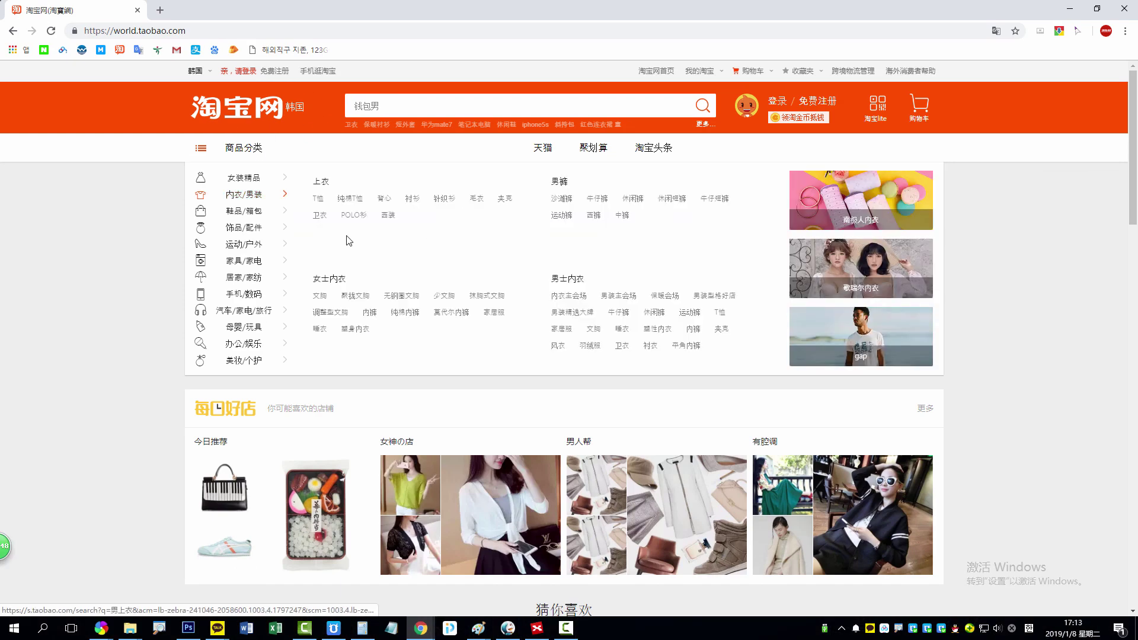
{"action": "mouse_move", "coordinate": [193, 71]}
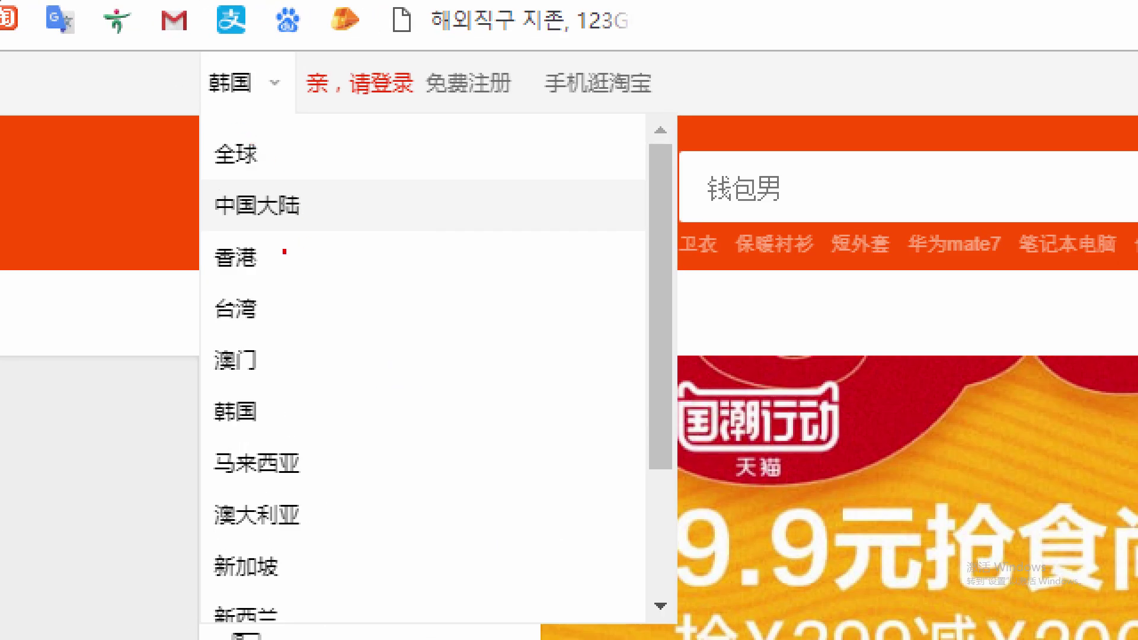
{"action": "mouse_move", "coordinate": [177, 212]}
{"action": "left_mouse_down"}
{"action": "mouse_move", "coordinate": [246, 241]}
{"action": "mouse_move", "coordinate": [204, 184]}
{"action": "mouse_move", "coordinate": [177, 212]}
{"action": "left_mouse_up"}
{"action": "key", "text": "Escape"}
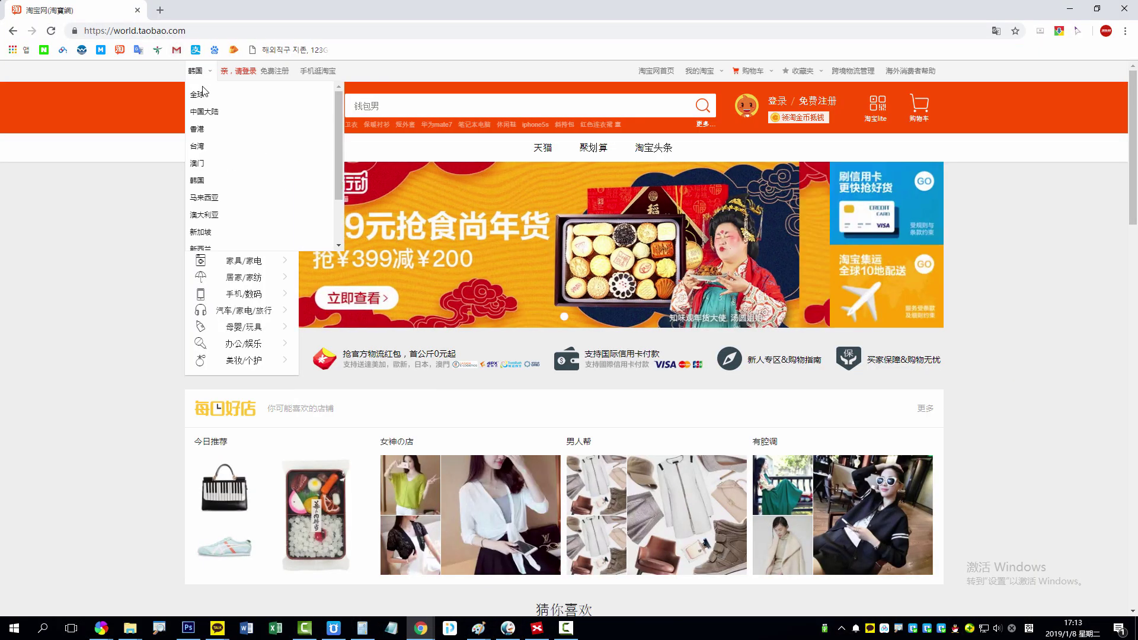
Switch to the 中国大陆 site and open the 注册 registration page from the login panel
{"action": "left_click", "coordinate": [203, 113]}
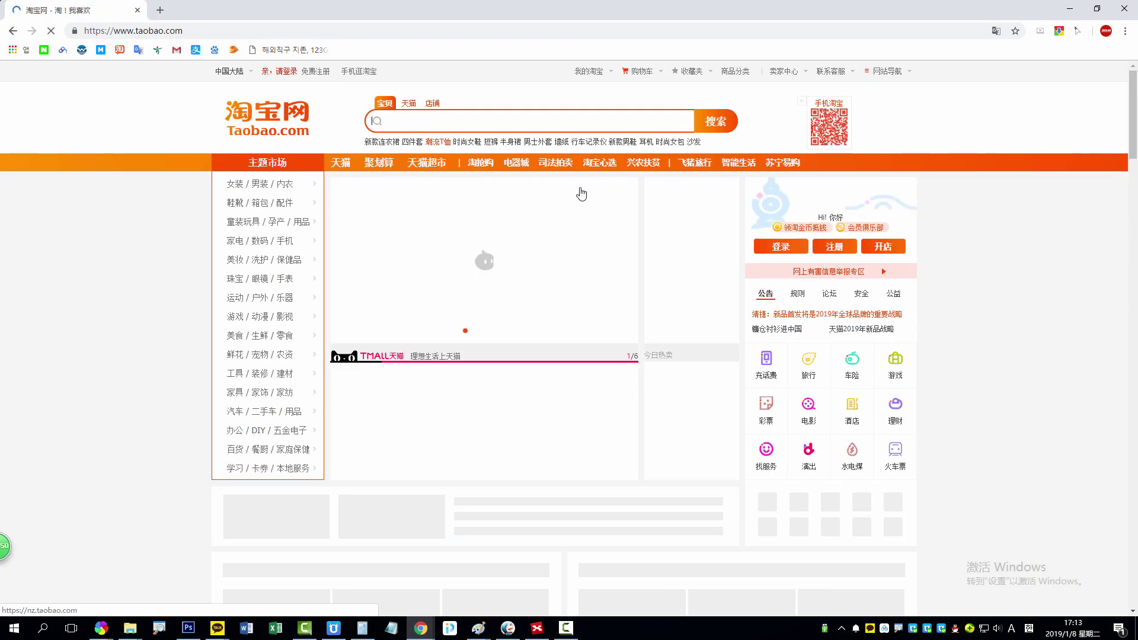
{"action": "scroll", "coordinate": [580, 194], "scroll_direction": "down", "scroll_amount": 3}
{"action": "scroll", "coordinate": [581, 191], "scroll_direction": "down", "scroll_amount": 8}
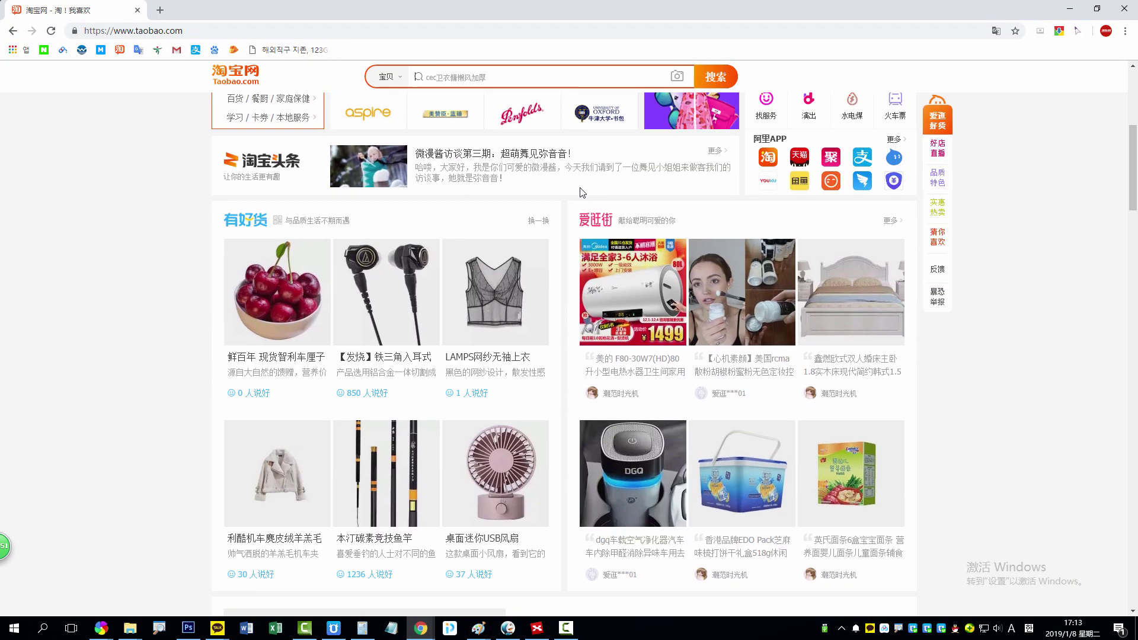
{"action": "scroll", "coordinate": [582, 193], "scroll_direction": "up", "scroll_amount": 4}
{"action": "scroll", "coordinate": [580, 193], "scroll_direction": "up", "scroll_amount": 7}
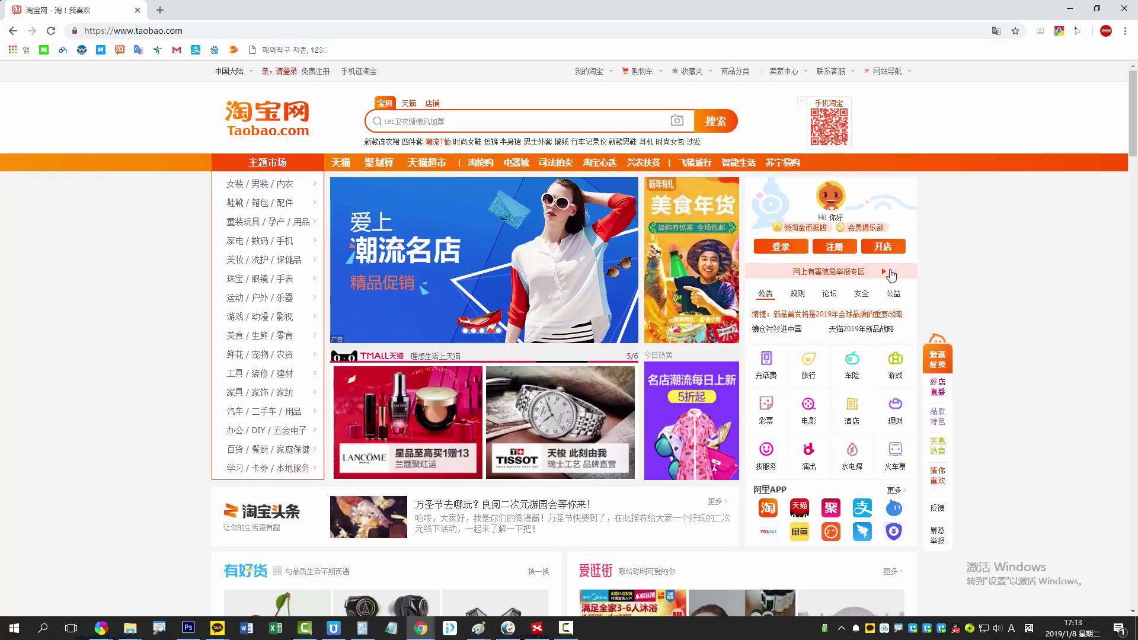
{"action": "left_click", "coordinate": [834, 246]}
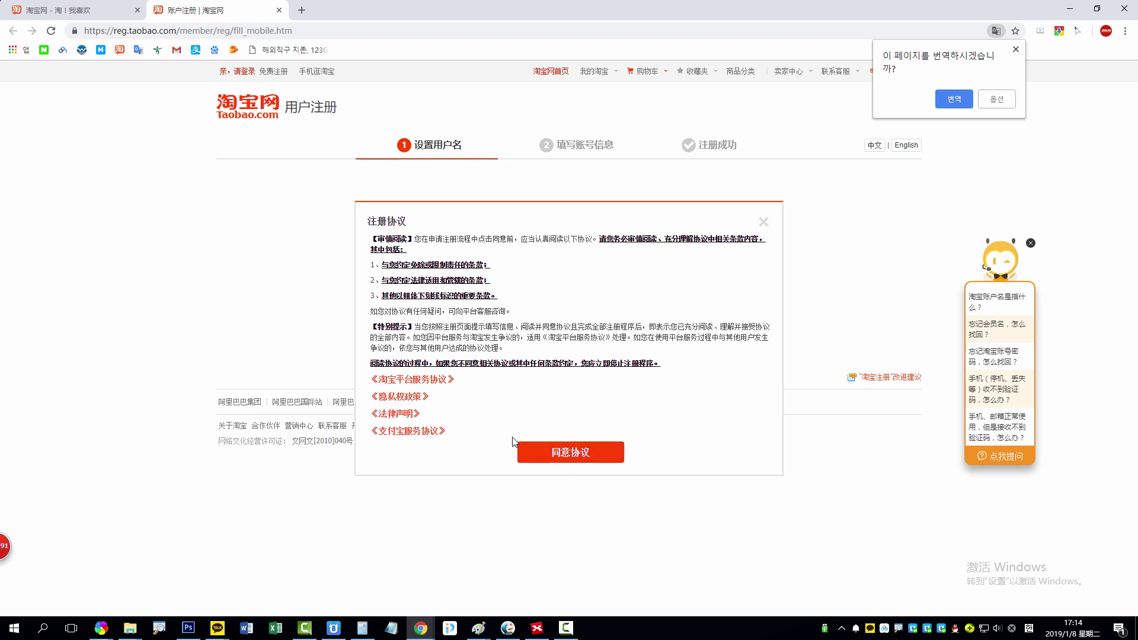
Accept the 注册协议 agreement with 同意协议 to reveal the +82 phone sign-up form
{"action": "left_click", "coordinate": [563, 457]}
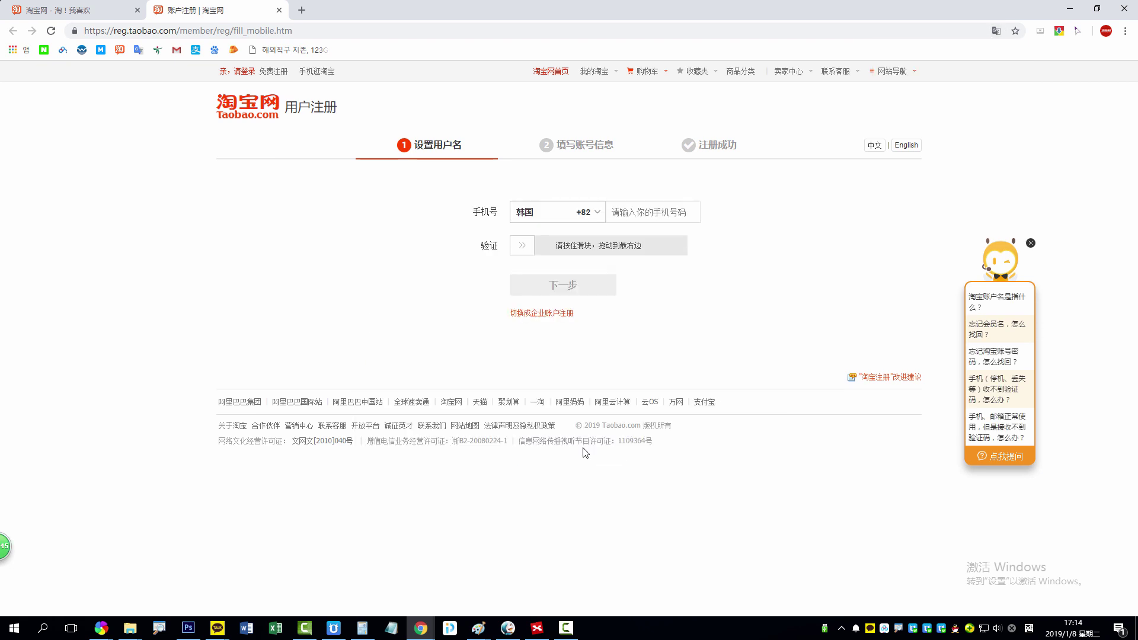
{"action": "left_click_drag", "start_coordinate": [472, 216], "coordinate": [500, 218]}
{"action": "left_click", "coordinate": [477, 250]}
{"action": "key", "text": "ctrl+1"}
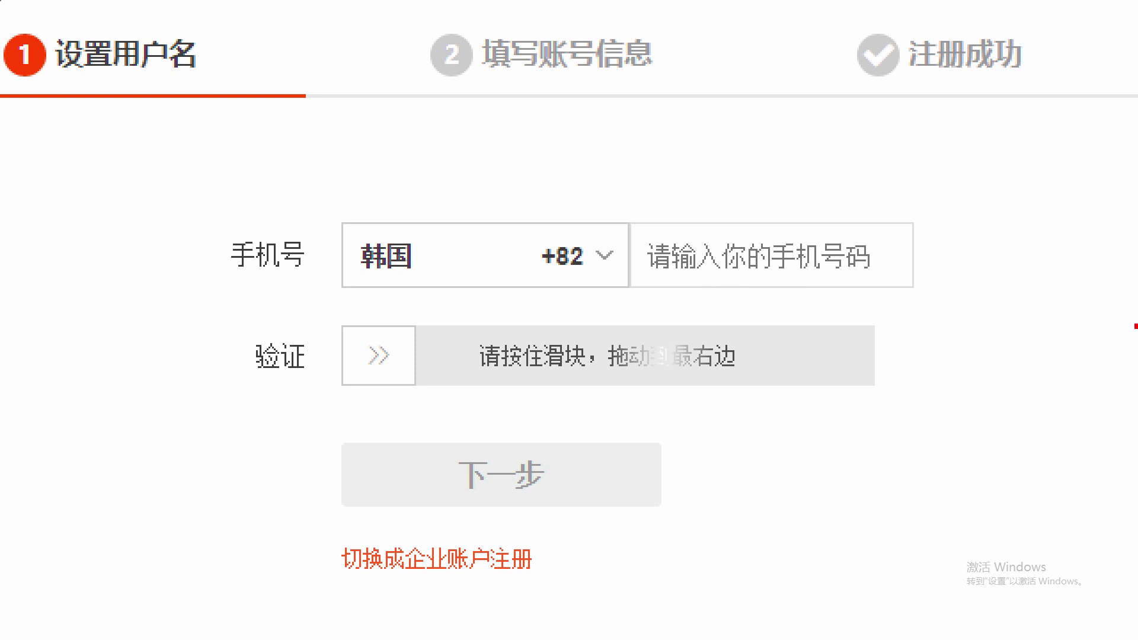
Enter the Korean mobile number in the 手机号 field
{"action": "left_click", "coordinate": [736, 255]}
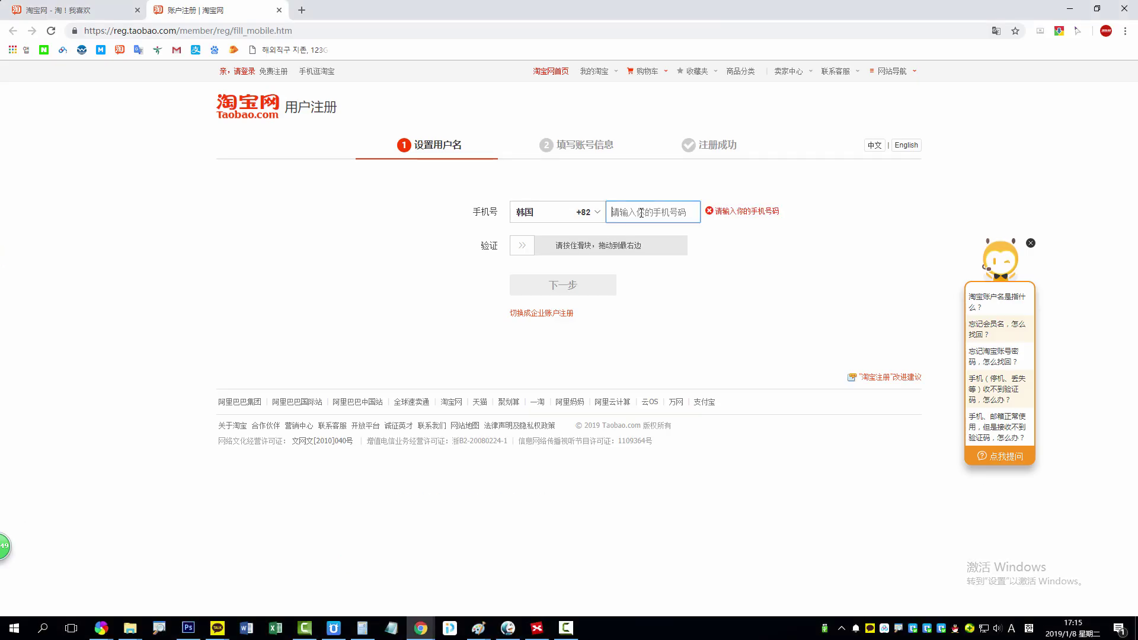
{"action": "key", "text": "Tab"}
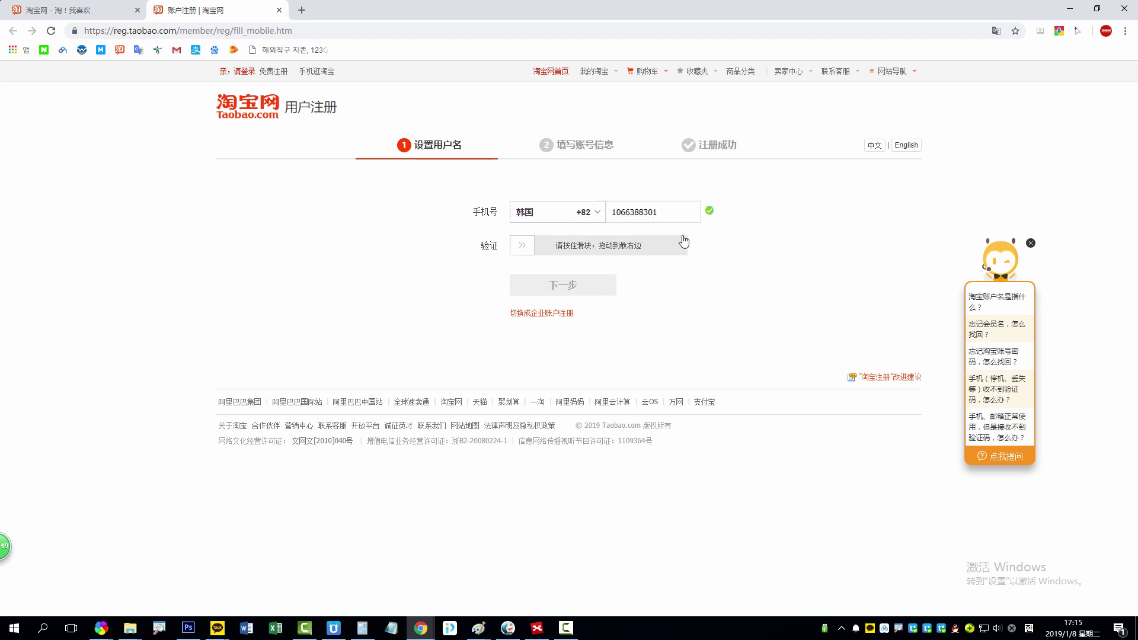
Delete the extra leading 0 from the phone number so it is accepted
{"action": "left_click", "coordinate": [611, 211]}
{"action": "type", "text": "0"}
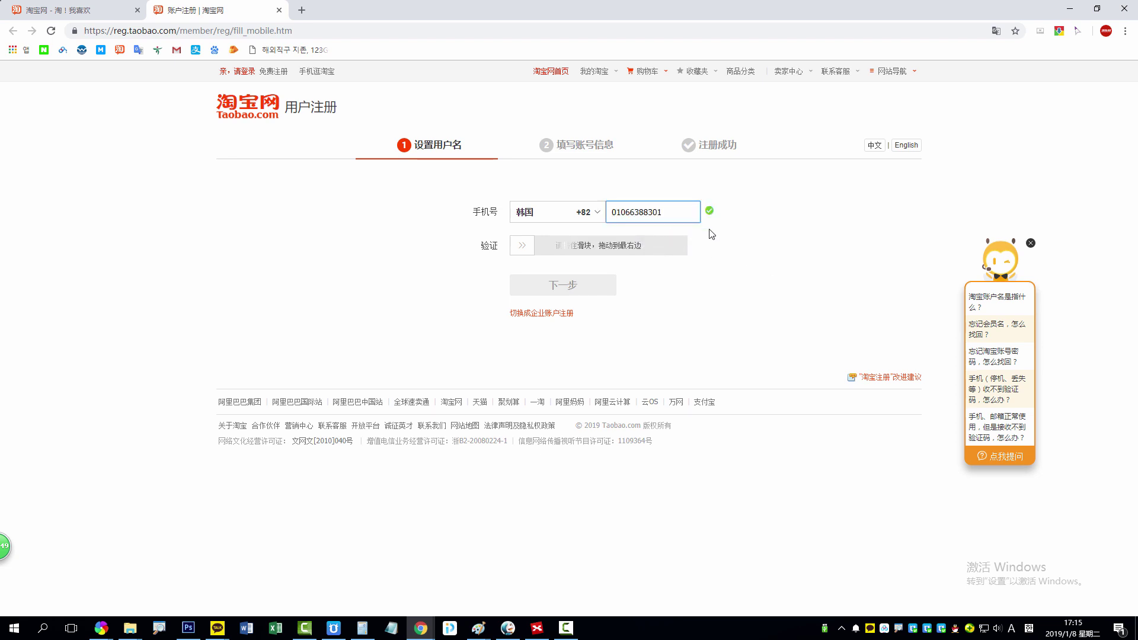
{"action": "left_click", "coordinate": [726, 239]}
{"action": "left_click_drag", "start_coordinate": [617, 216], "coordinate": [611, 216]}
{"action": "key", "text": "BackSpace"}
{"action": "left_click", "coordinate": [744, 254]}
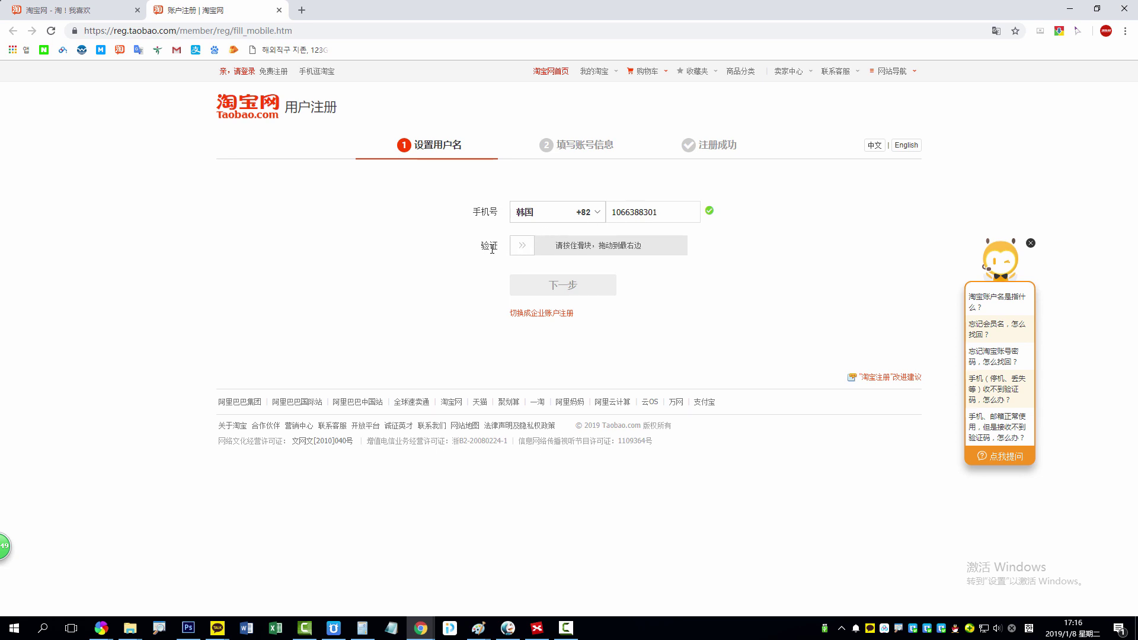
{"action": "key", "text": "ctrl+1"}
{"action": "left_click", "coordinate": [575, 237]}
{"action": "mouse_move", "coordinate": [242, 309]}
{"action": "left_mouse_down"}
{"action": "mouse_move", "coordinate": [347, 308]}
{"action": "mouse_move", "coordinate": [296, 227]}
{"action": "mouse_move", "coordinate": [288, 312]}
{"action": "left_mouse_up"}
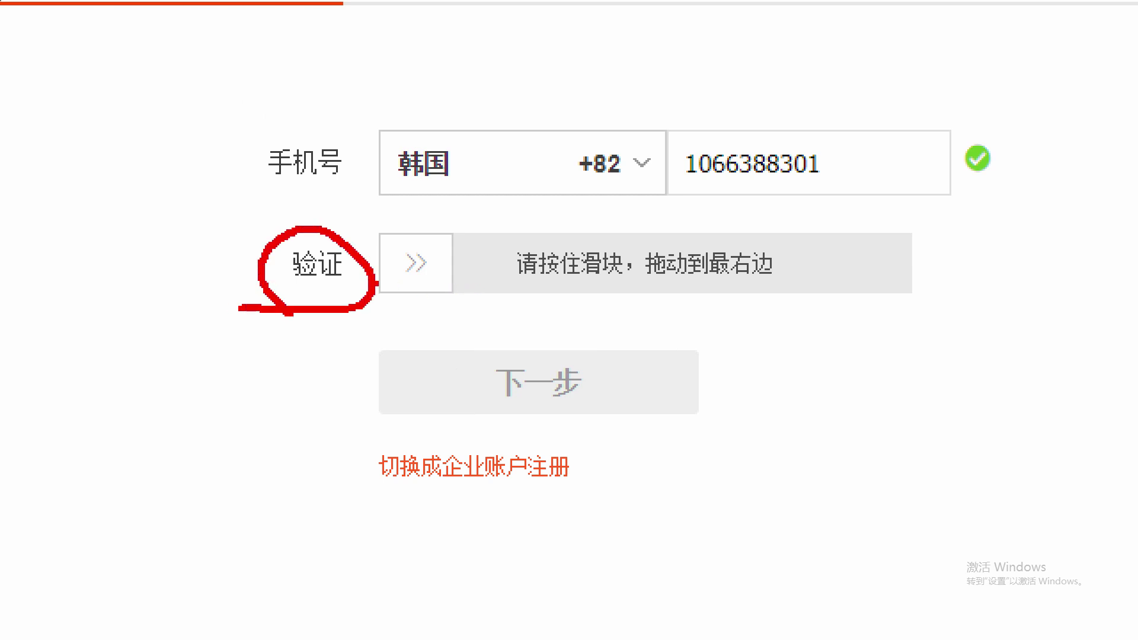
Drag the 验证 slider fully right until 验证通过 shows, then continue with 下一步
{"action": "key", "text": "Escape"}
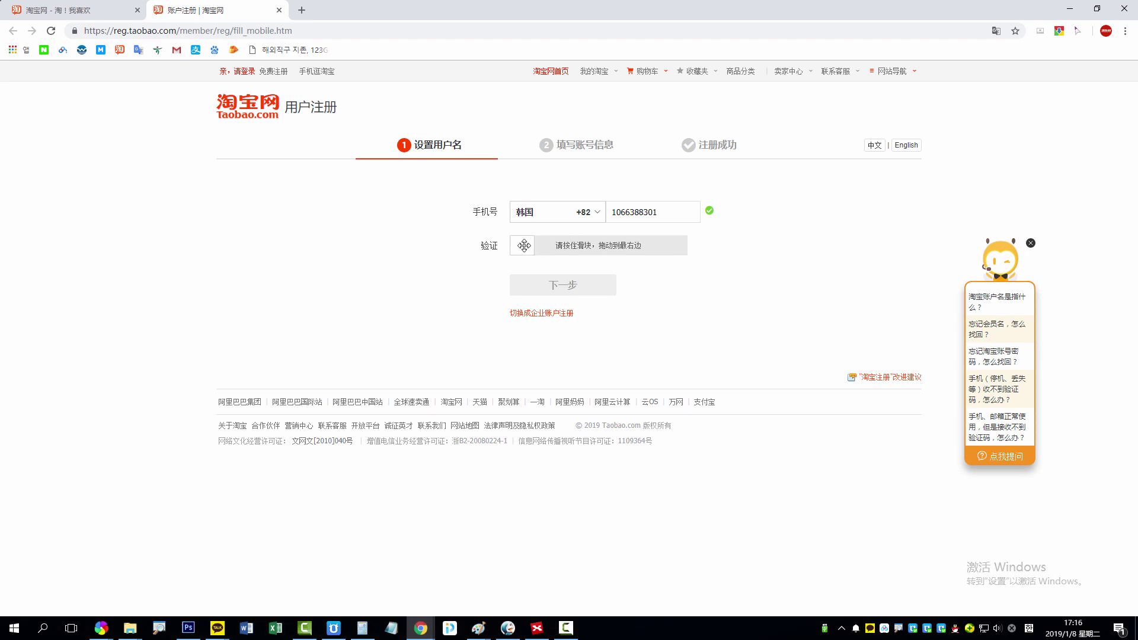
{"action": "left_click_drag", "start_coordinate": [524, 246], "coordinate": [691, 246]}
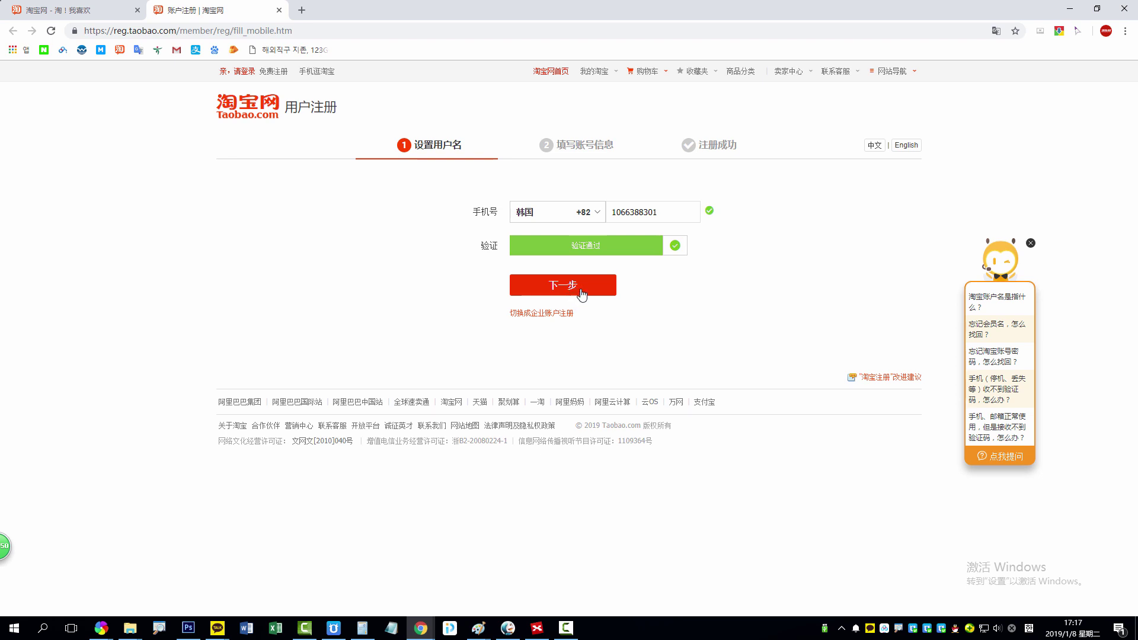
{"action": "left_click", "coordinate": [583, 290]}
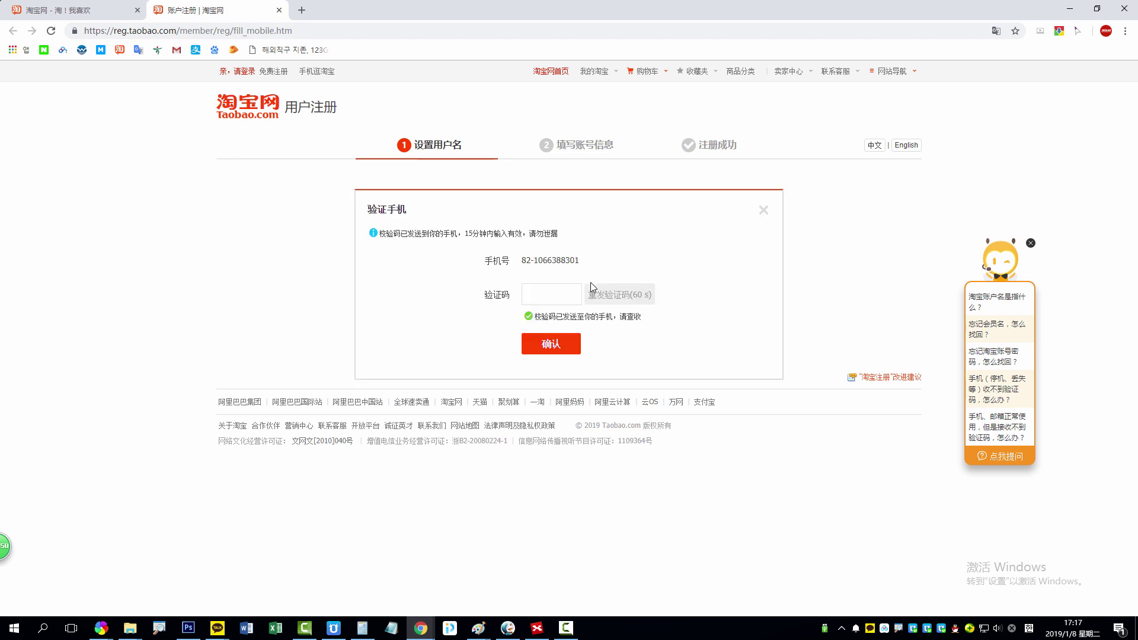
Paste the SMS verification code into the 验证码 box and confirm it
{"action": "left_click", "coordinate": [541, 293]}
{"action": "left_click", "coordinate": [546, 293]}
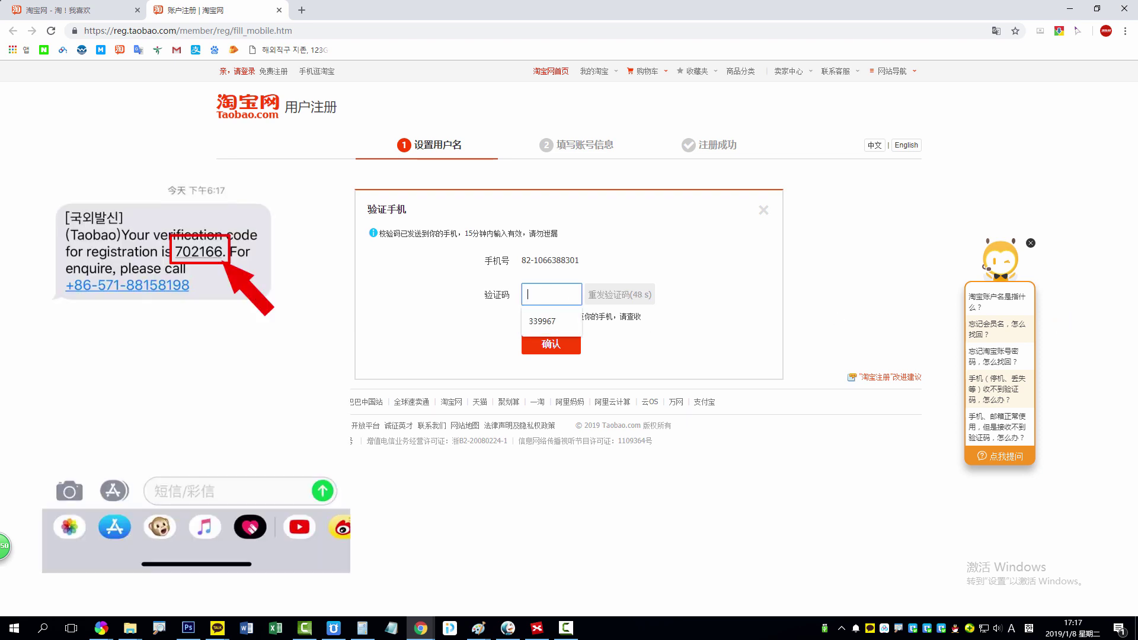
{"action": "left_click", "coordinate": [508, 628]}
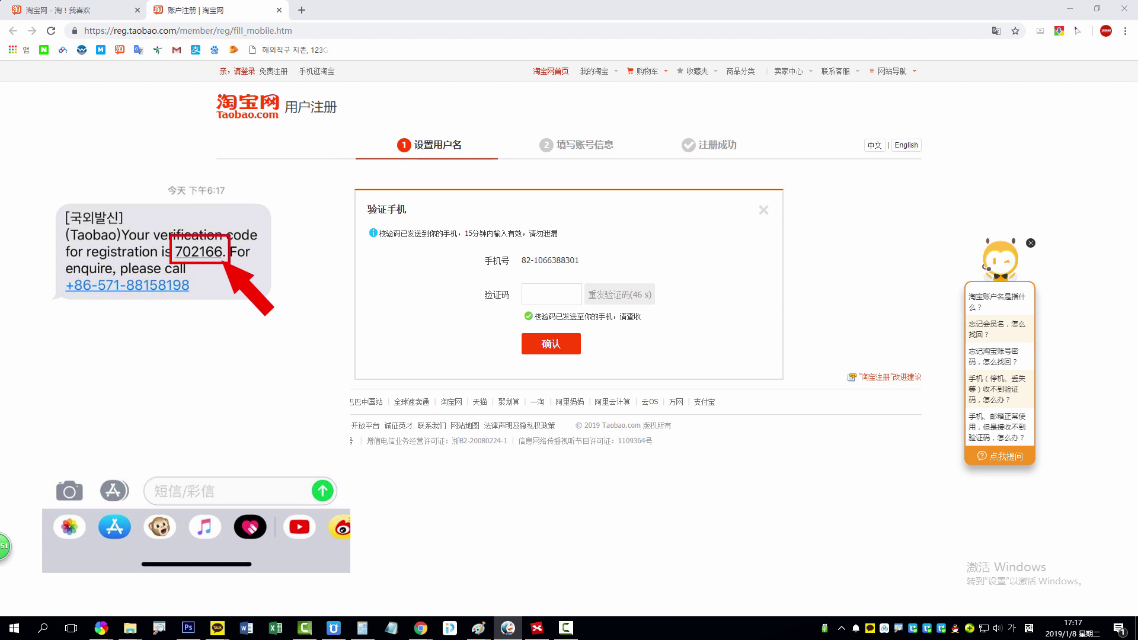
{"action": "left_click", "coordinate": [548, 290]}
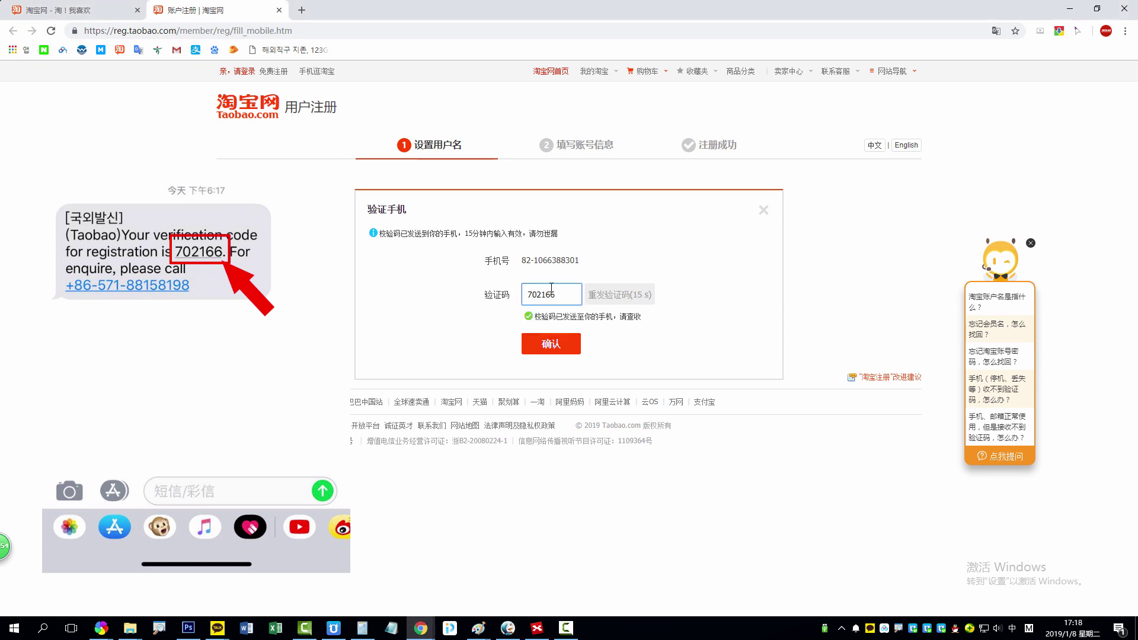
{"action": "left_click", "coordinate": [558, 350]}
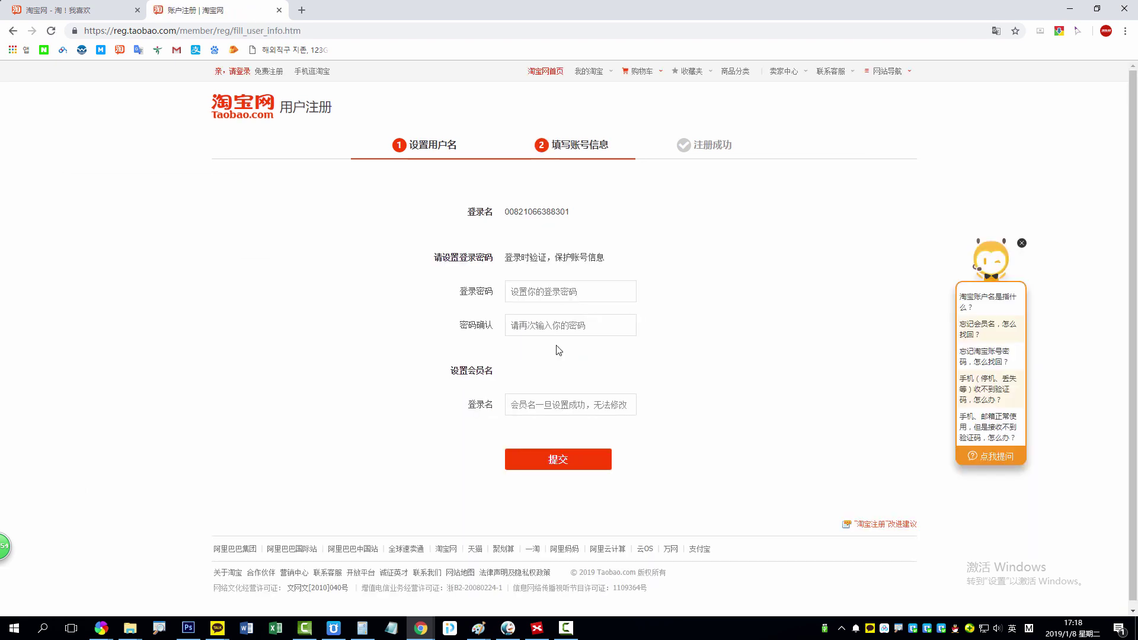
Enter the account password in the 登录密码 field
{"action": "left_click_drag", "start_coordinate": [457, 291], "coordinate": [495, 293]}
{"action": "left_click", "coordinate": [545, 292]}
{"action": "left_click", "coordinate": [500, 294]}
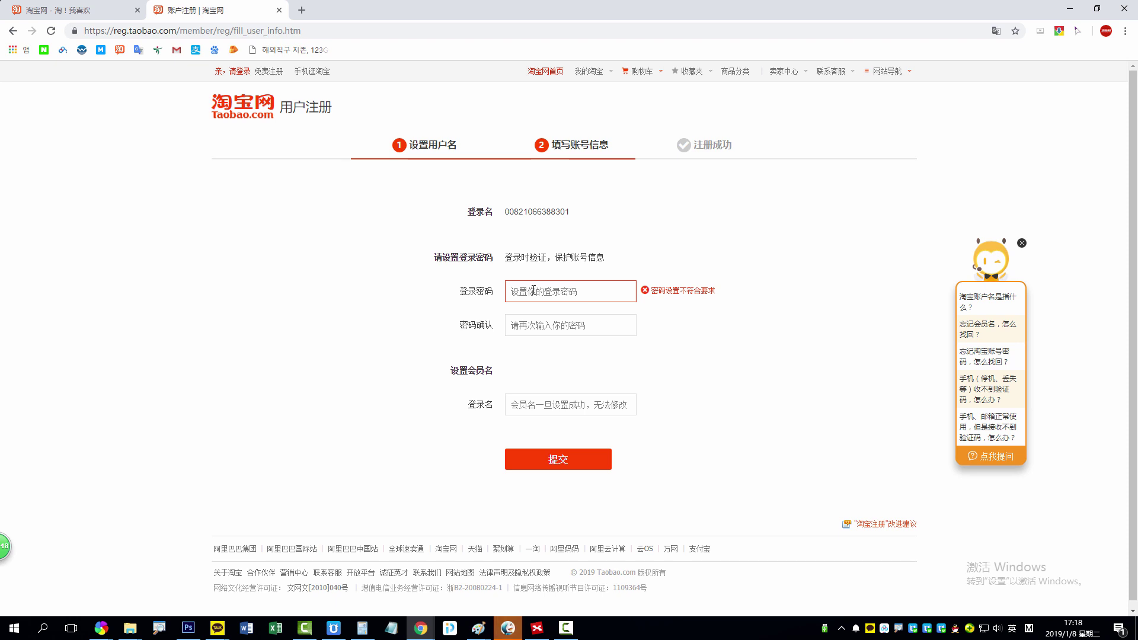
{"action": "left_click", "coordinate": [533, 290]}
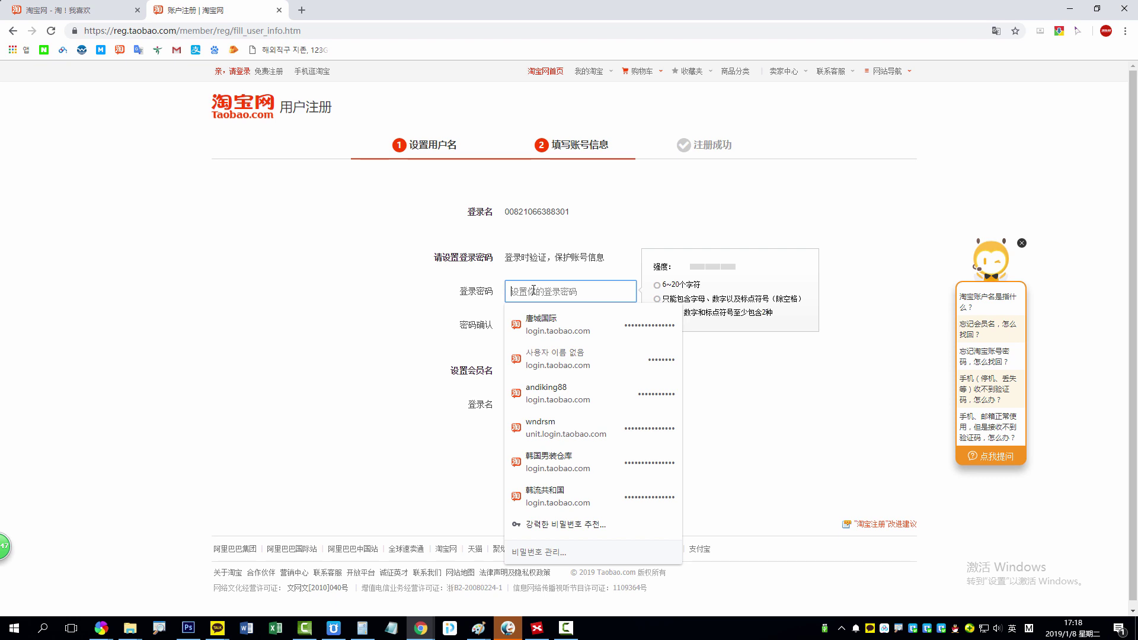
{"action": "type", "text": "•••••••••"}
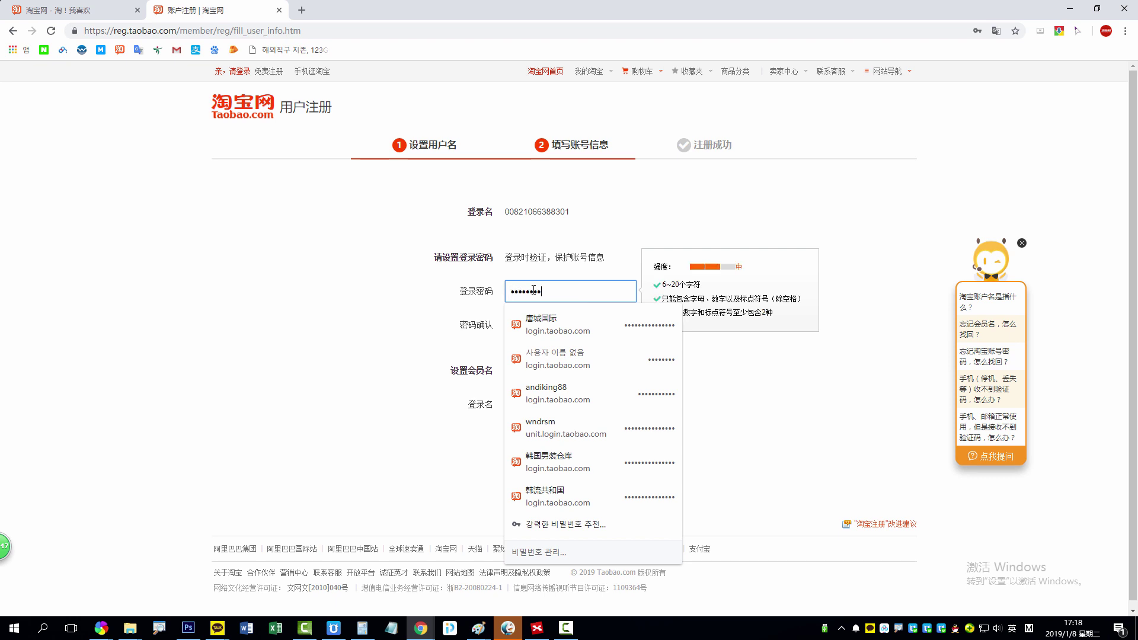
{"action": "left_click", "coordinate": [400, 315]}
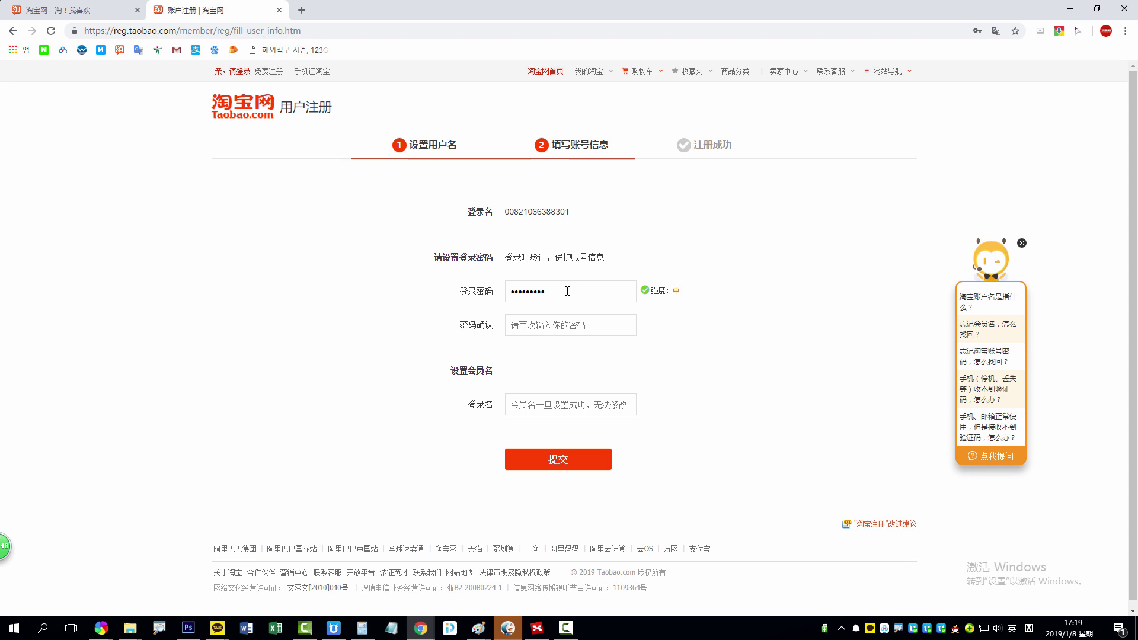
Retype the password in 密码确认 so both fields validate with strength 中
{"action": "left_click", "coordinate": [538, 325]}
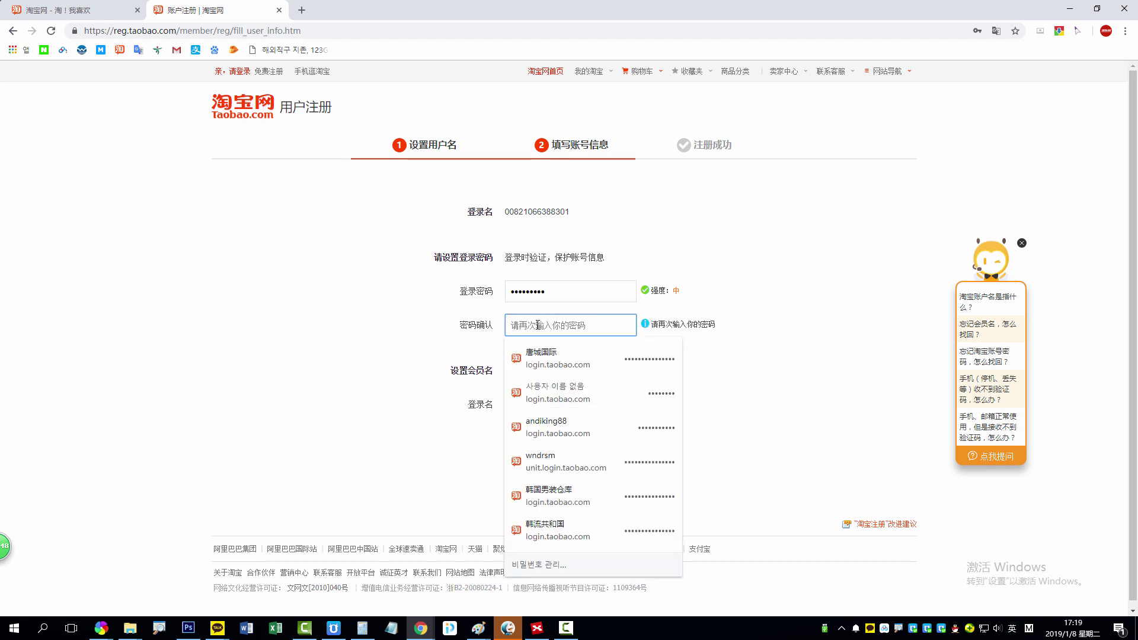
{"action": "type", "text": "1"}
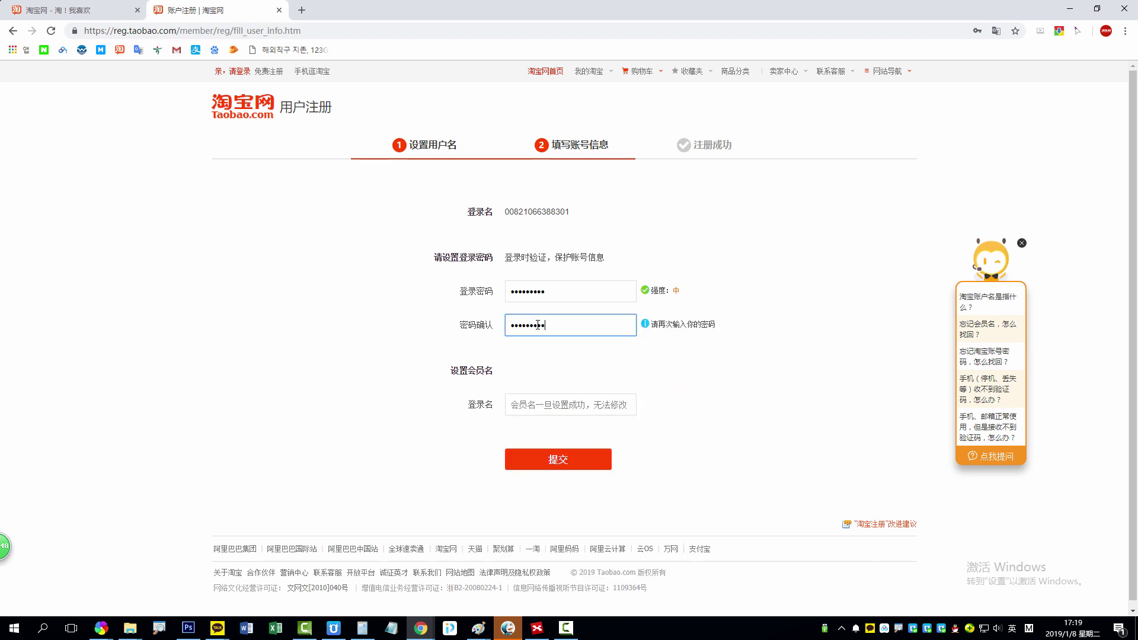
{"action": "left_click", "coordinate": [409, 298]}
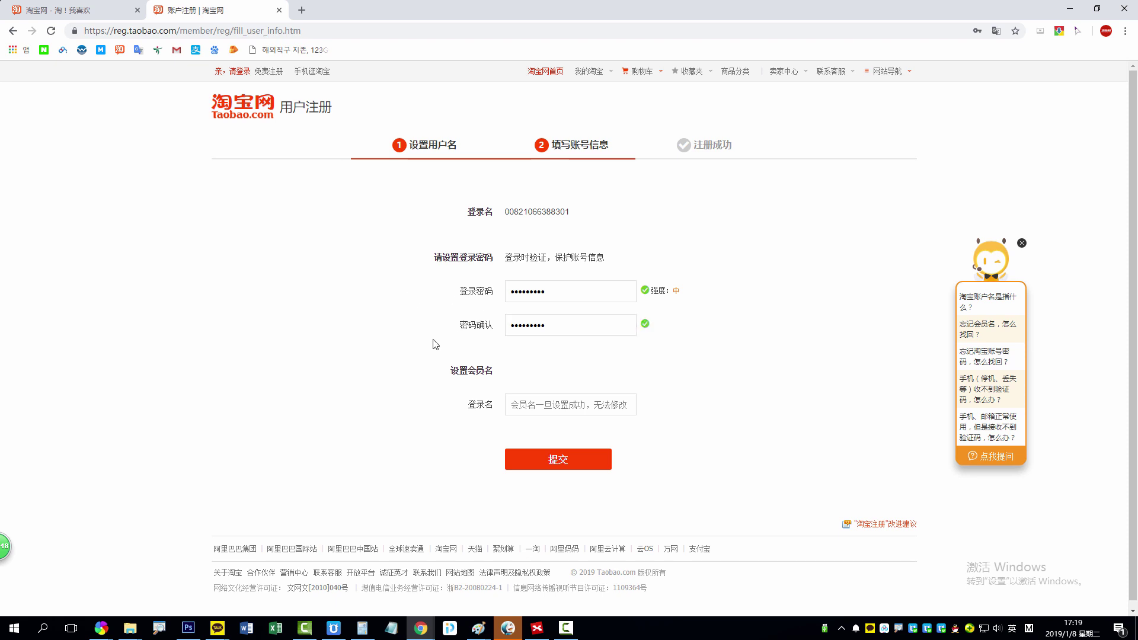
{"action": "left_click", "coordinate": [527, 398]}
{"action": "left_click_drag", "start_coordinate": [469, 408], "coordinate": [496, 409]}
{"action": "left_click", "coordinate": [492, 420]}
{"action": "left_click", "coordinate": [532, 402]}
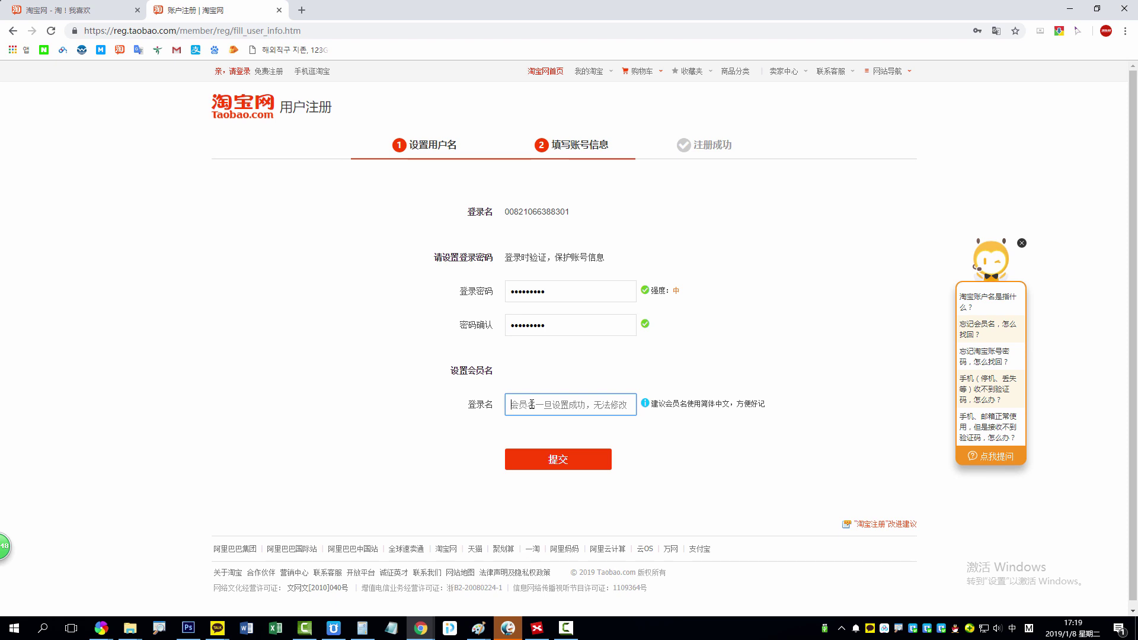
Enter a member name in 登录名 and have its availability checked
{"action": "type", "text": "ta"}
{"action": "key", "text": "shift"}
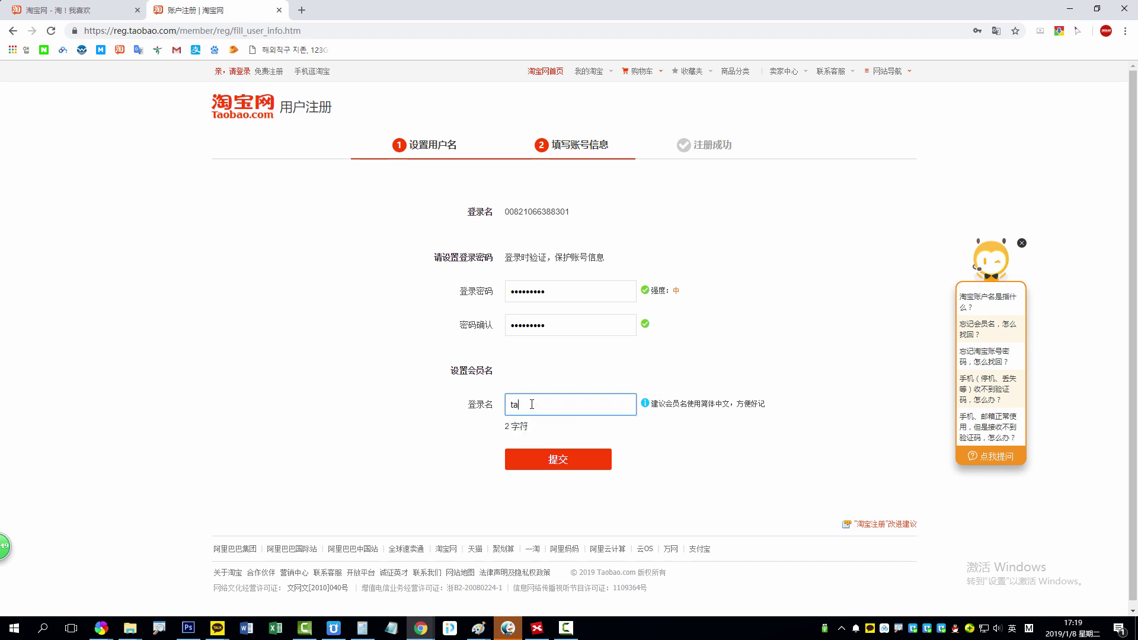
{"action": "type", "text": "oland"}
{"action": "left_click", "coordinate": [384, 410]}
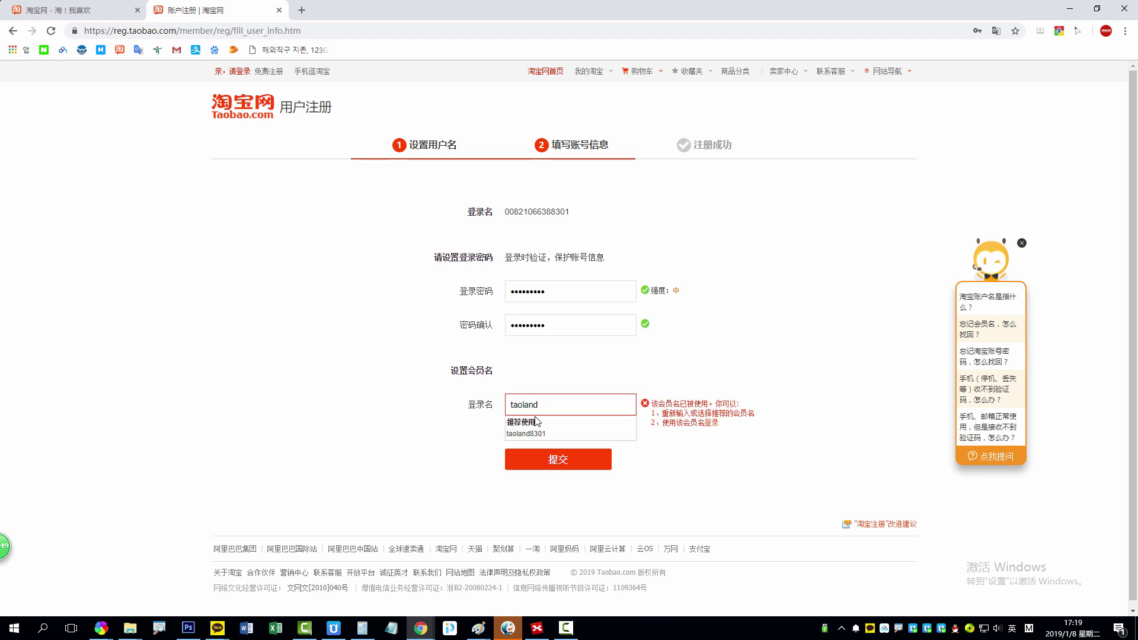
{"action": "left_click_drag", "start_coordinate": [654, 405], "coordinate": [729, 427]}
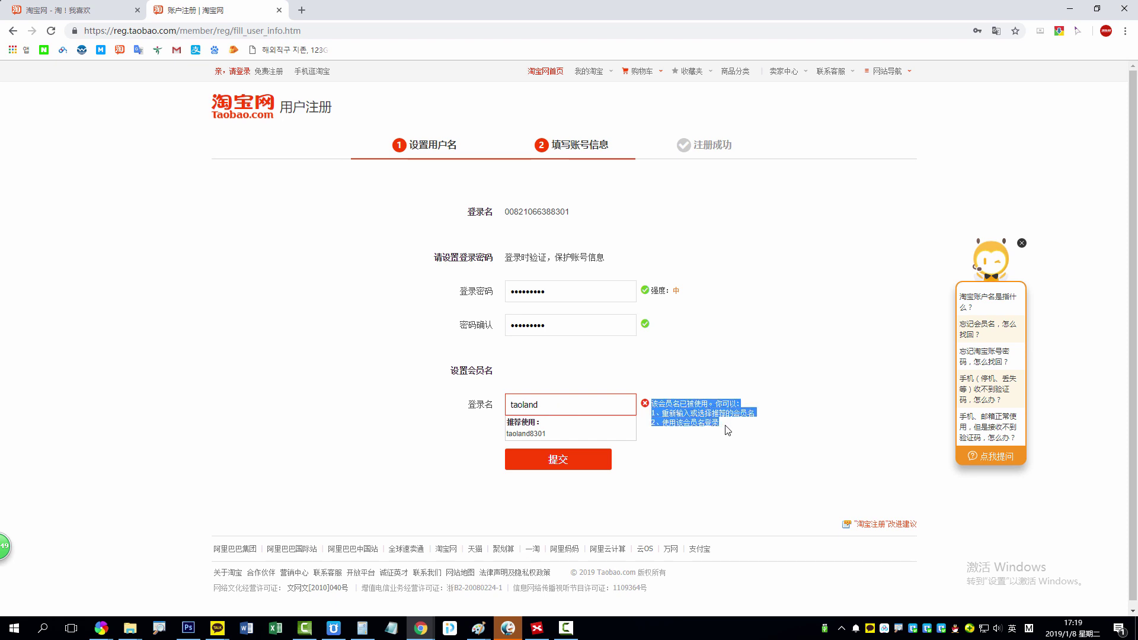
{"action": "left_click", "coordinate": [730, 429]}
{"action": "left_click", "coordinate": [563, 408]}
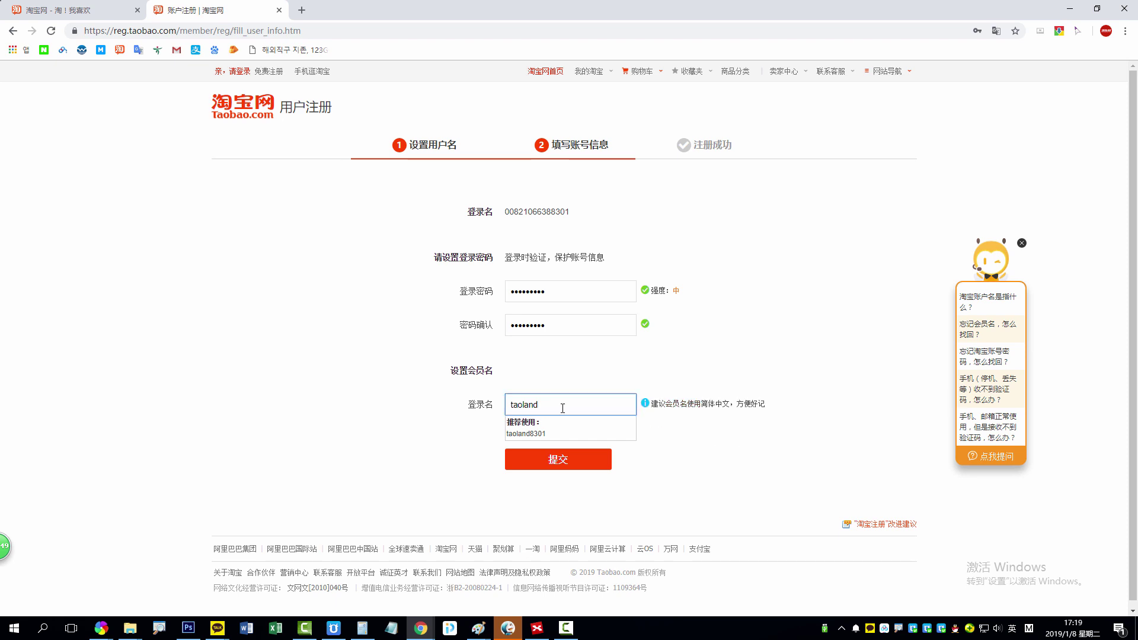
{"action": "left_click", "coordinate": [705, 468]}
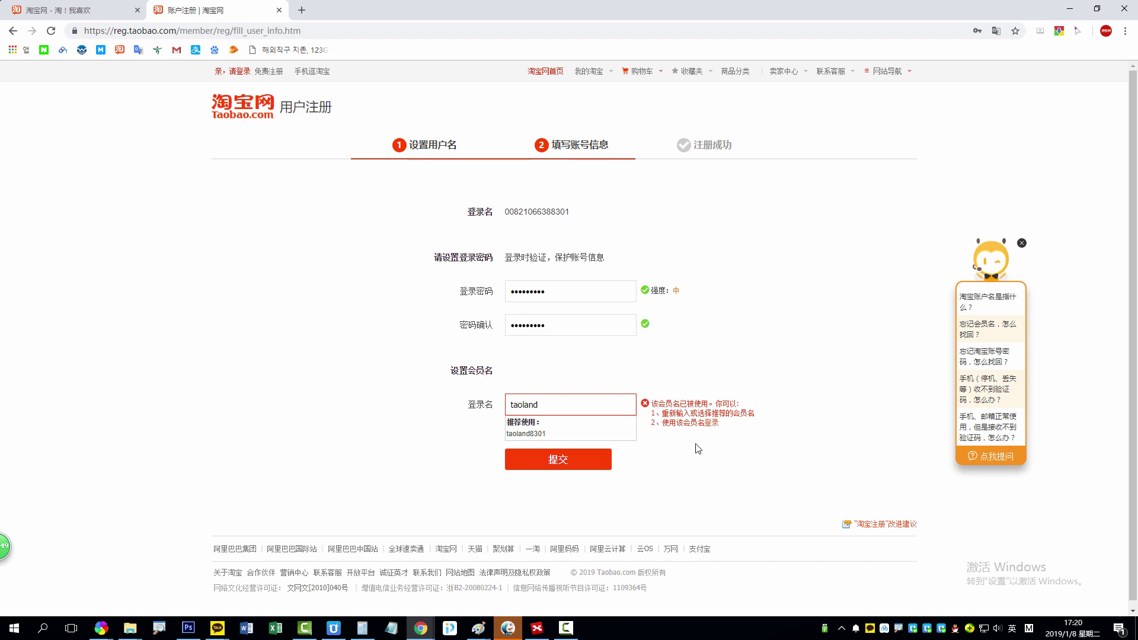
Replace the added digits with 'korea' to get an available name, then submit the registration
{"action": "left_click", "coordinate": [569, 409]}
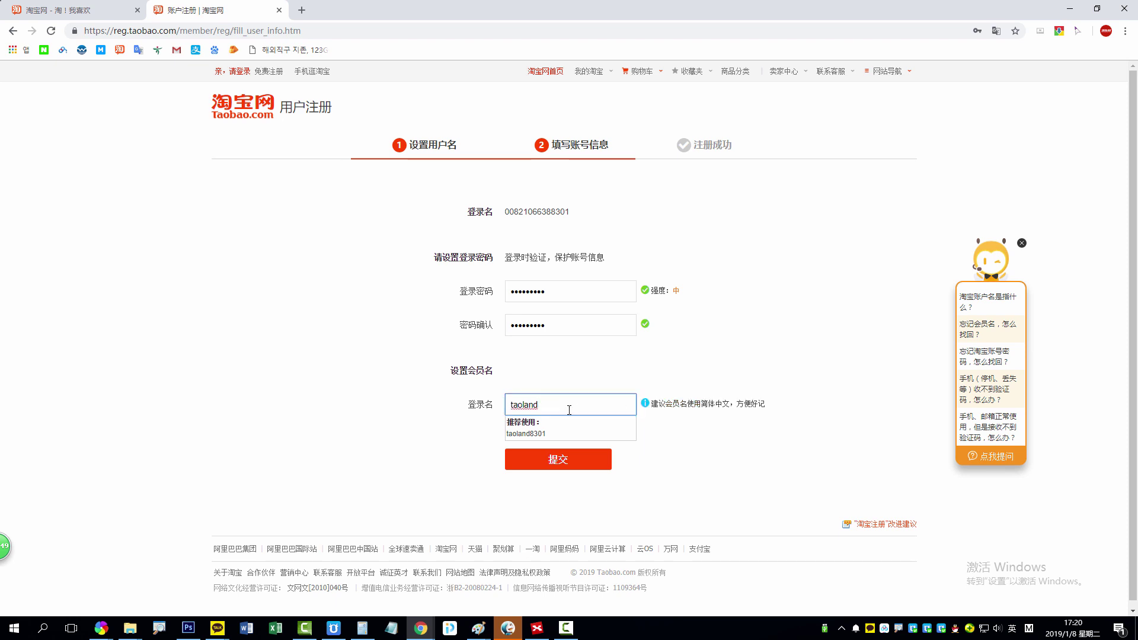
{"action": "type", "text": "314"}
{"action": "left_click_drag", "start_coordinate": [539, 405], "coordinate": [570, 406]}
{"action": "type", "text": "korea"}
{"action": "left_click", "coordinate": [424, 386]}
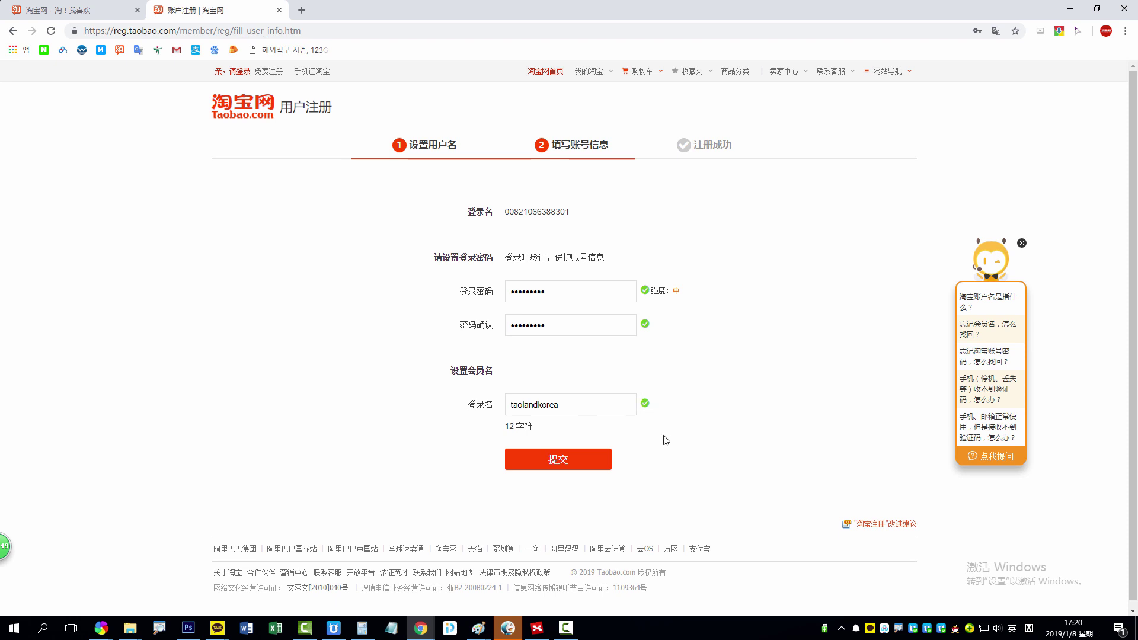
{"action": "left_click", "coordinate": [562, 466]}
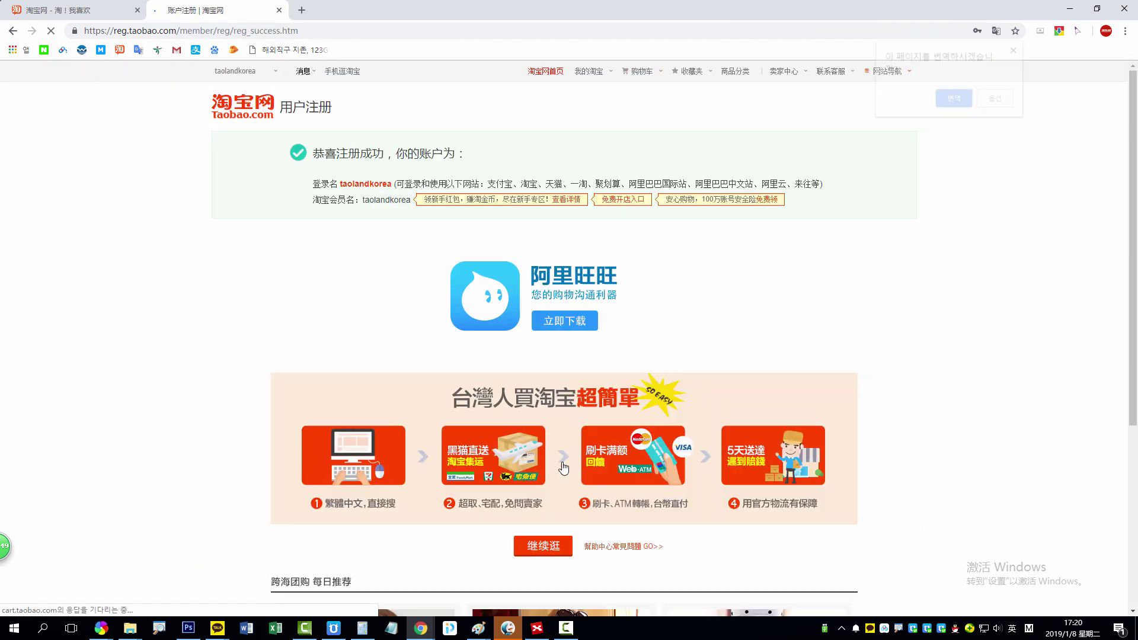
{"action": "left_click_drag", "start_coordinate": [270, 141], "coordinate": [555, 184]}
{"action": "left_click", "coordinate": [559, 178]}
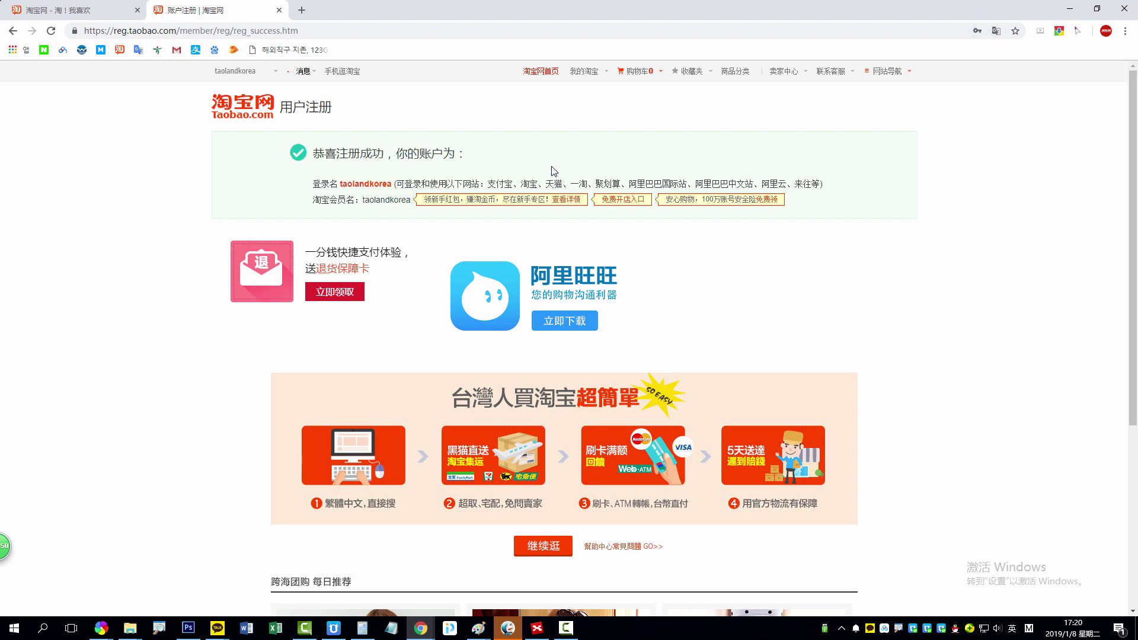
{"action": "left_click_drag", "start_coordinate": [314, 184], "coordinate": [396, 185]}
{"action": "left_click", "coordinate": [321, 184]}
{"action": "mouse_move", "coordinate": [541, 632]}
{"action": "left_click", "coordinate": [533, 569]}
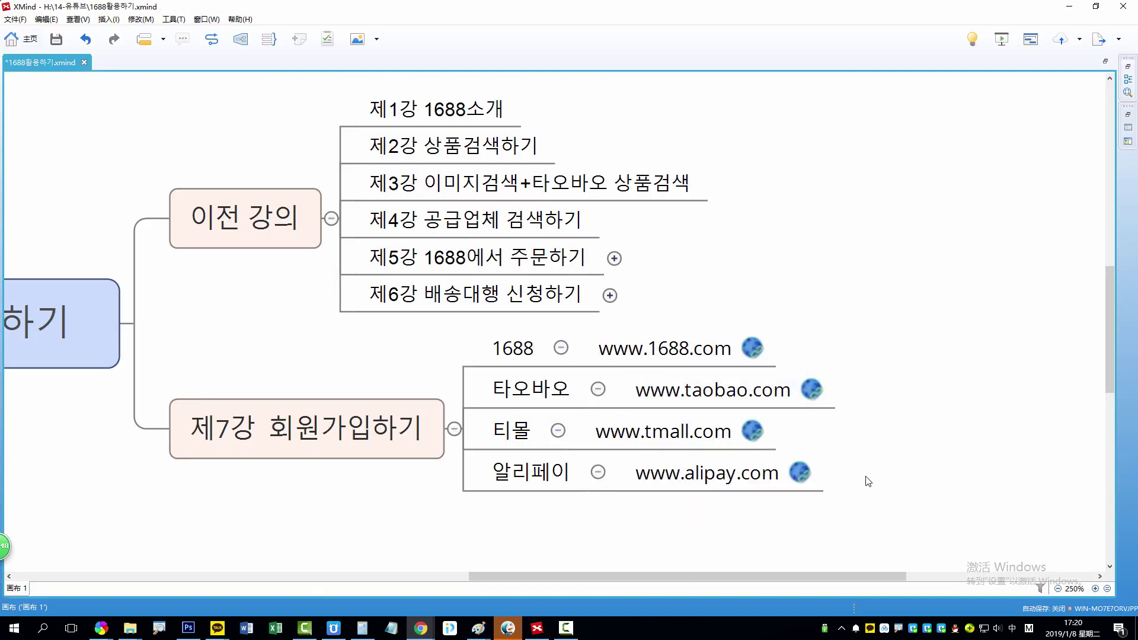
{"action": "left_click", "coordinate": [772, 398]}
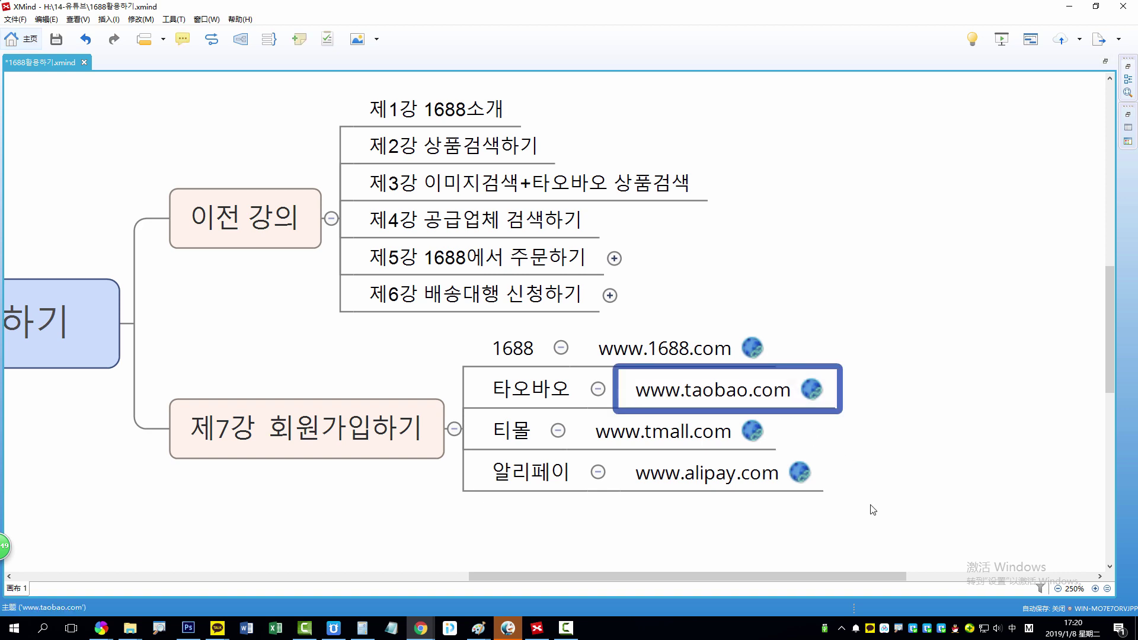
{"action": "key", "text": "Tab"}
{"action": "key", "text": "alt+shift"}
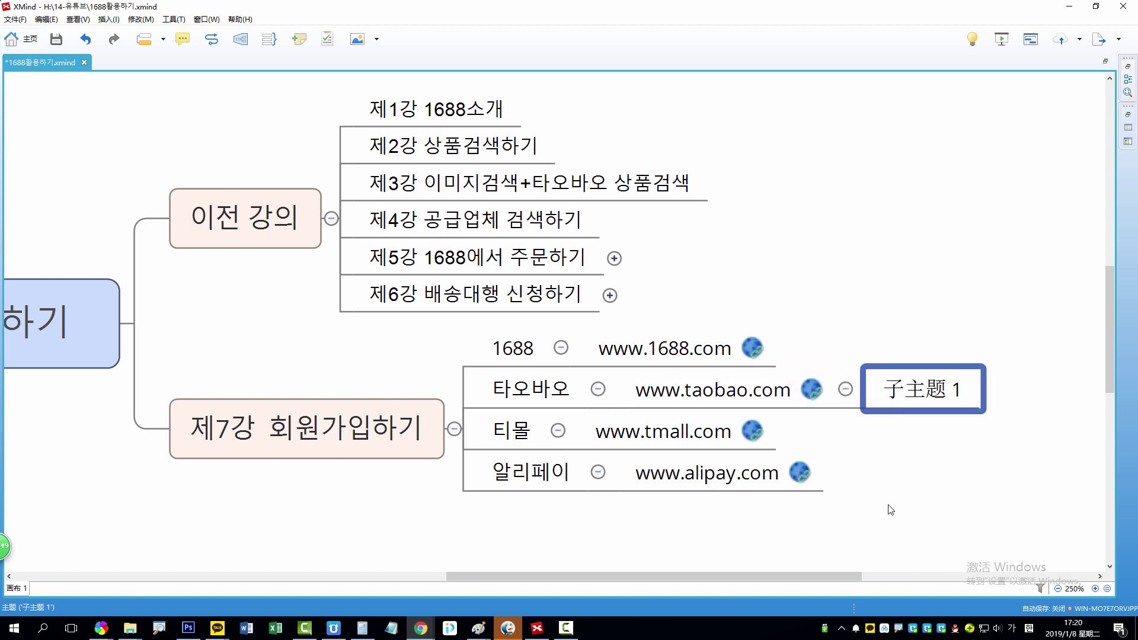
{"action": "type", "text": "타오바오 아이디"}
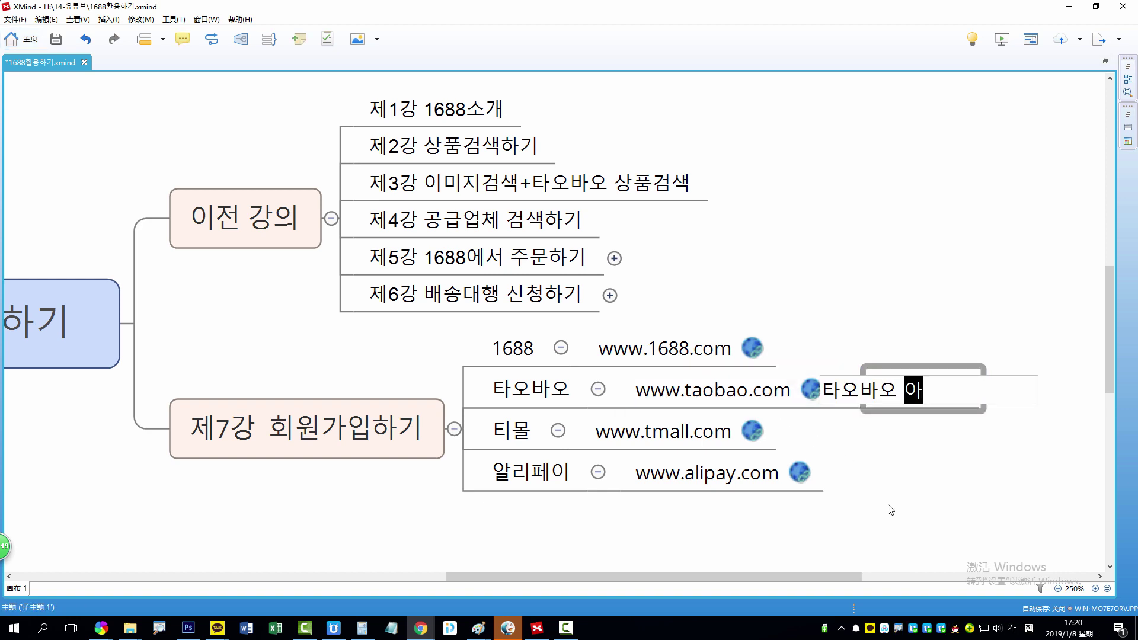
{"action": "key", "text": "Return"}
{"action": "key", "text": "Return"}
Add a 타오바오 접속비밀번호 subtopic, fix its typo, and return to the Taobao success page
{"action": "type", "text": "타오"}
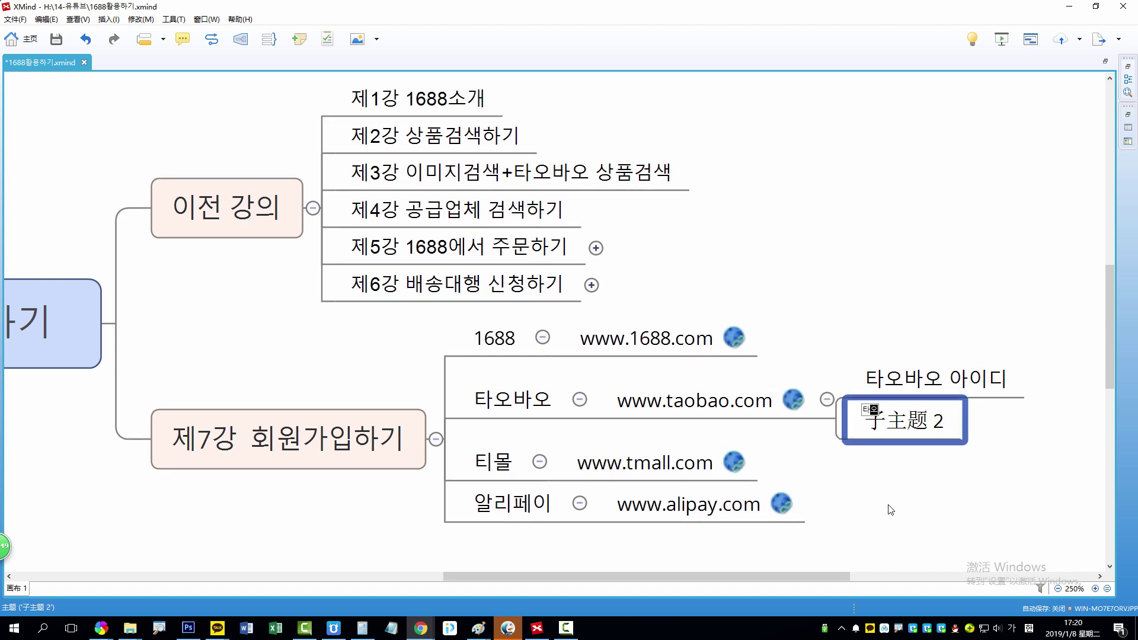
{"action": "type", "text": "바오 젒속비"}
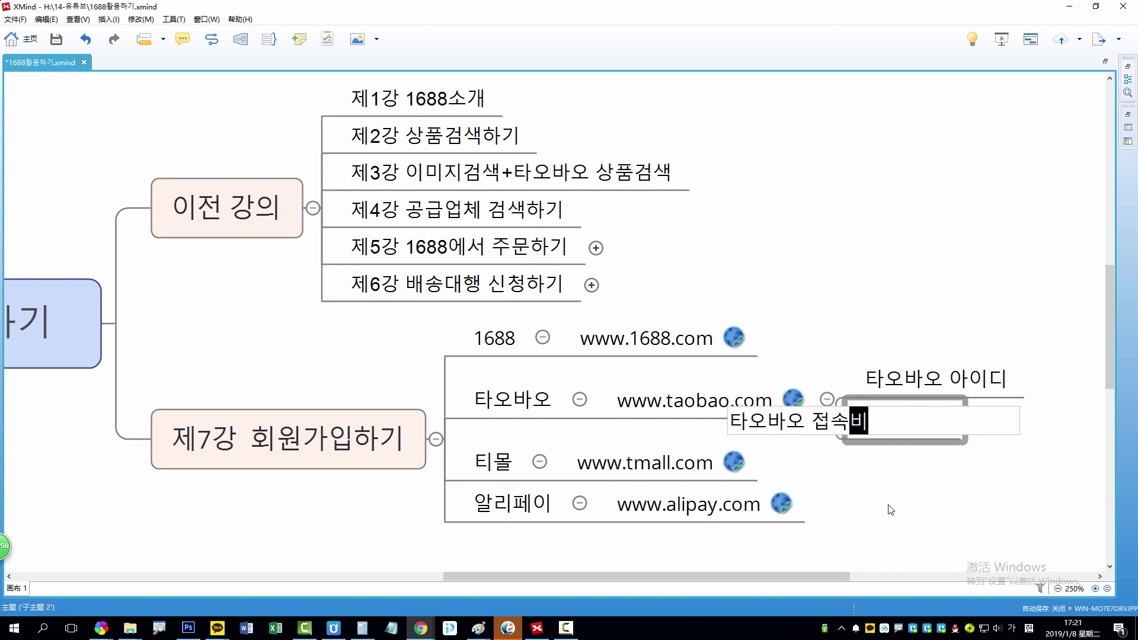
{"action": "type", "text": "밀번오"}
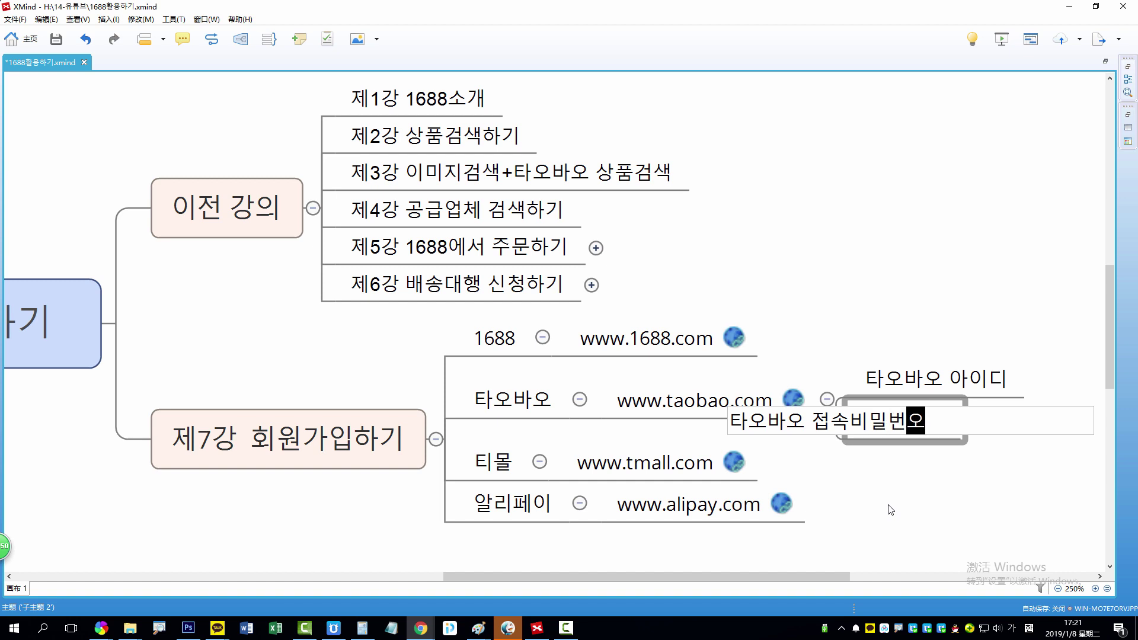
{"action": "key", "text": "Return"}
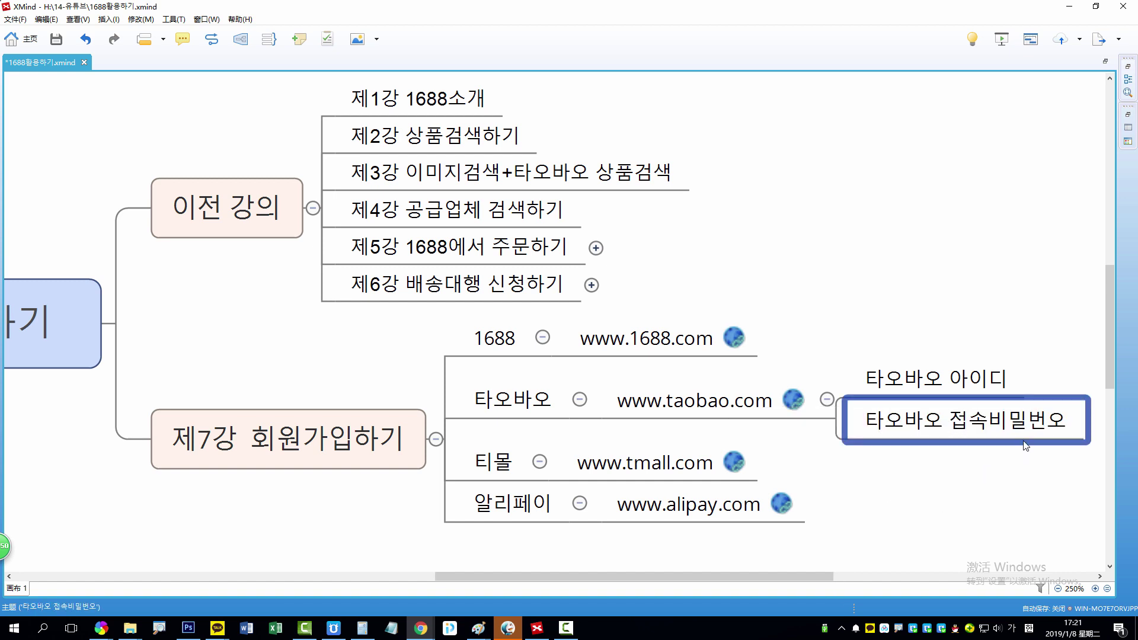
{"action": "double_click", "coordinate": [1051, 421]}
{"action": "left_click", "coordinate": [1052, 421]}
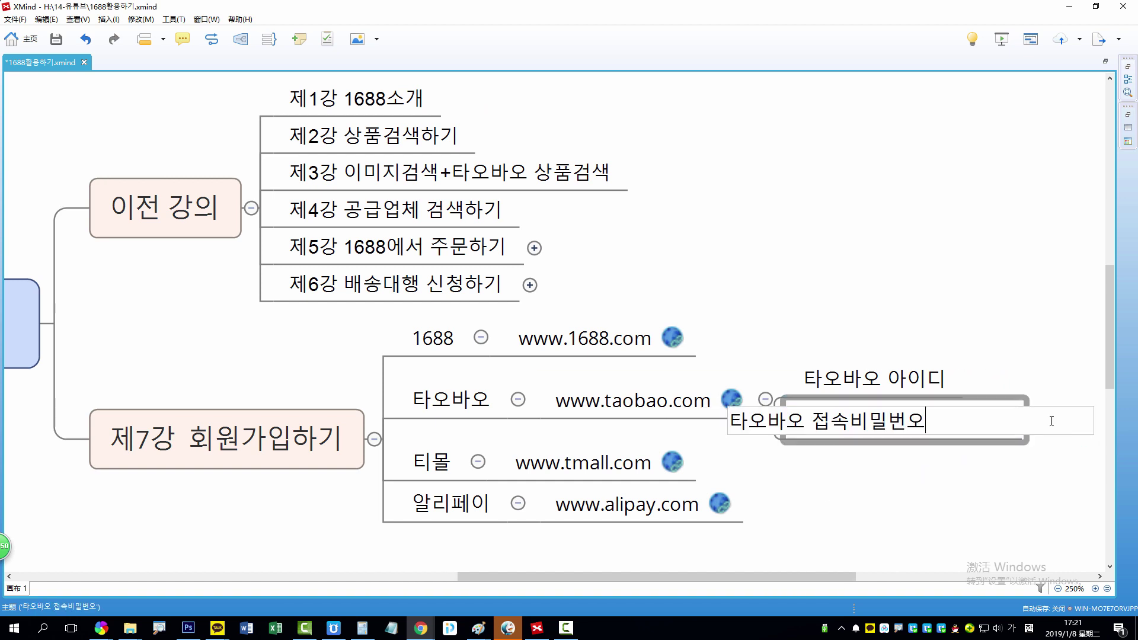
{"action": "key", "text": "BackSpace"}
{"action": "type", "text": "호"}
{"action": "key", "text": "Return"}
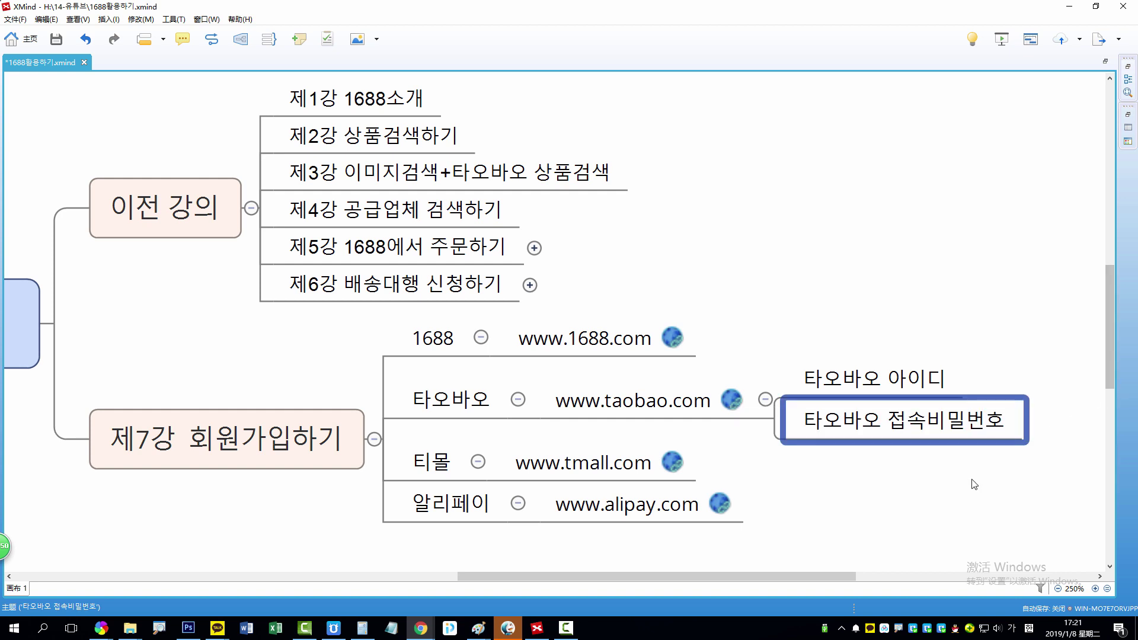
{"action": "left_click", "coordinate": [974, 485]}
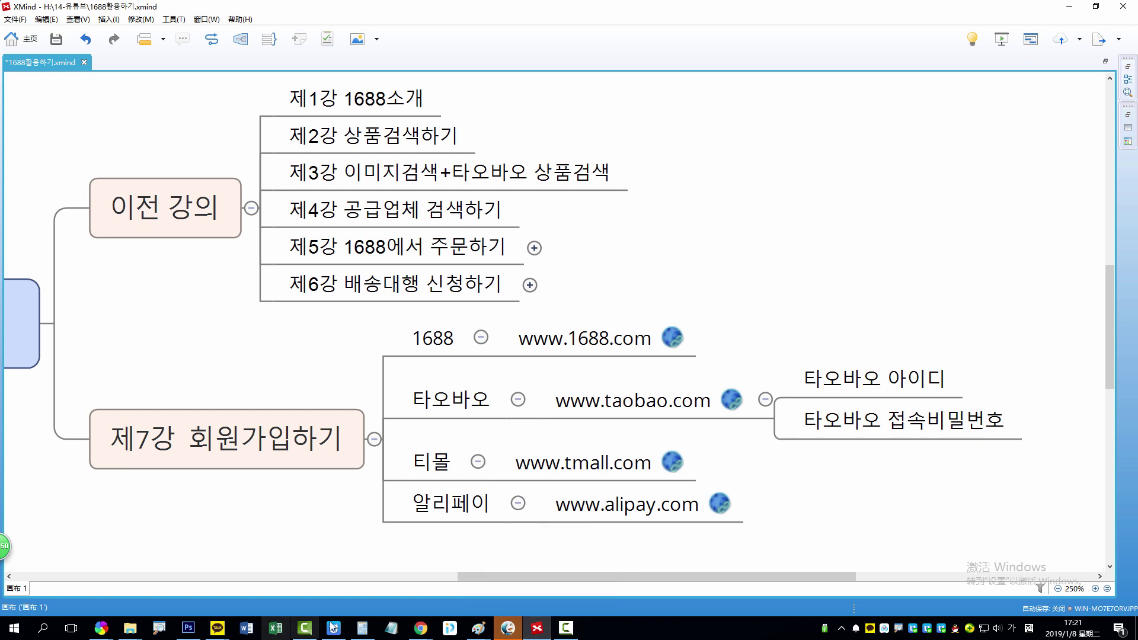
{"action": "left_click", "coordinate": [420, 627]}
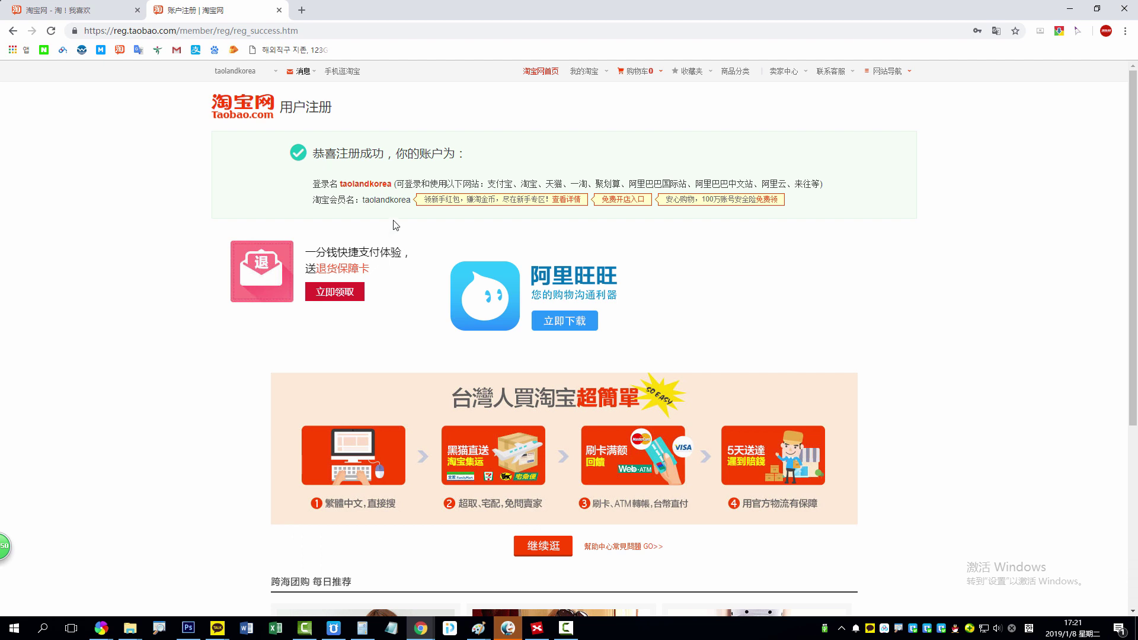
Highlight the account-details line on Taobao's success page, then bring XMind back
{"action": "left_click_drag", "start_coordinate": [393, 180], "coordinate": [803, 185]}
{"action": "left_click", "coordinate": [477, 183]}
{"action": "left_click", "coordinate": [734, 315]}
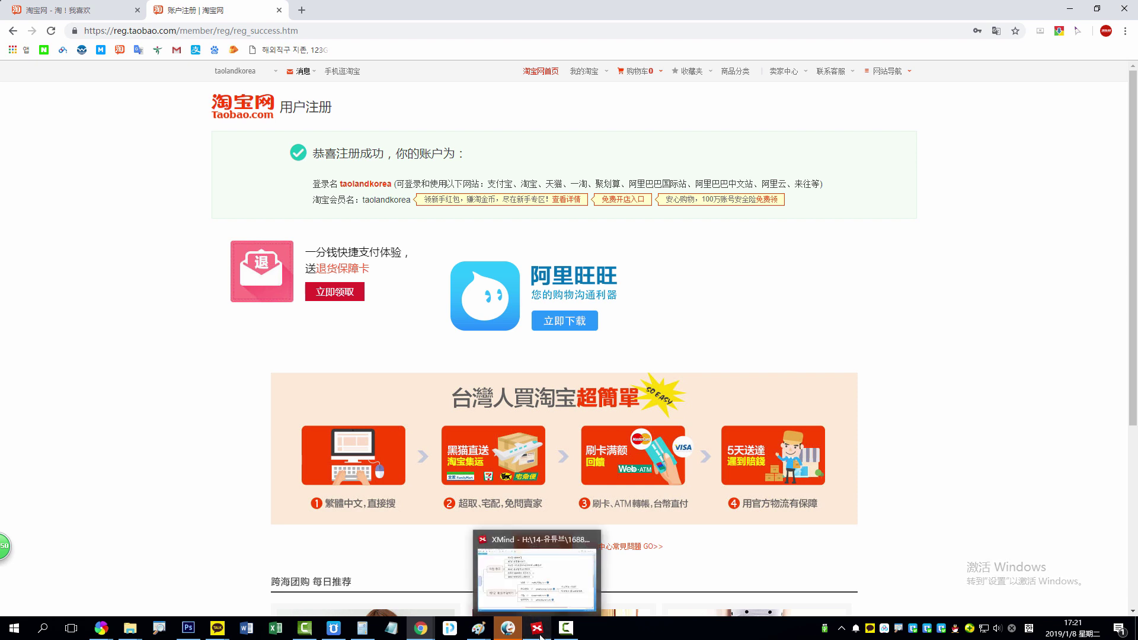
{"action": "left_click", "coordinate": [538, 629]}
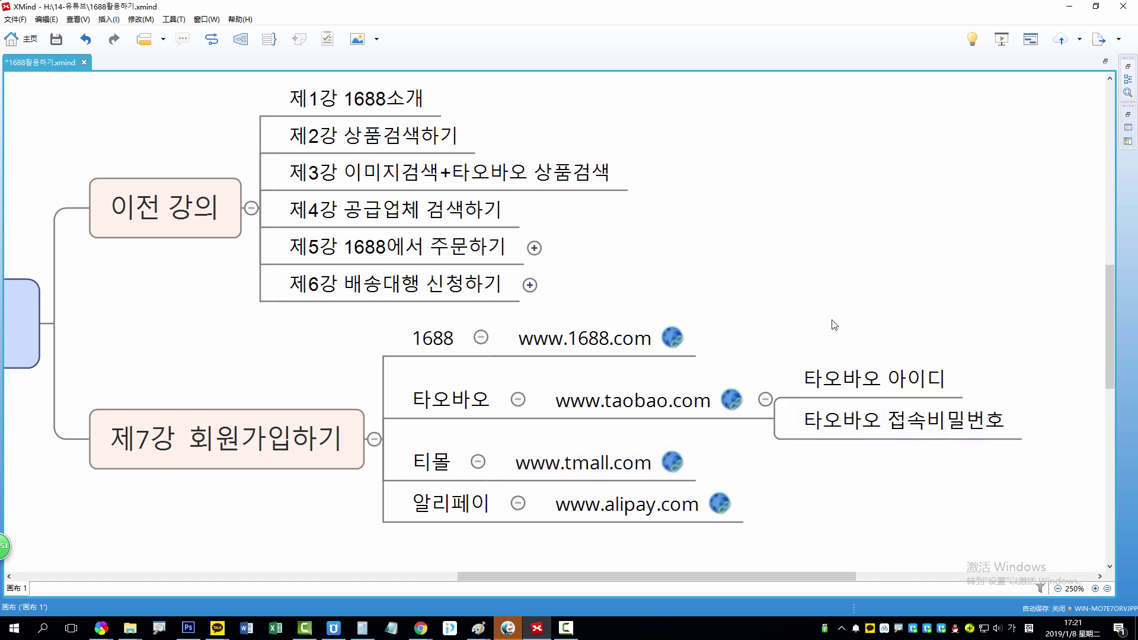
{"action": "scroll", "coordinate": [821, 339], "scroll_direction": "down", "scroll_amount": 2}
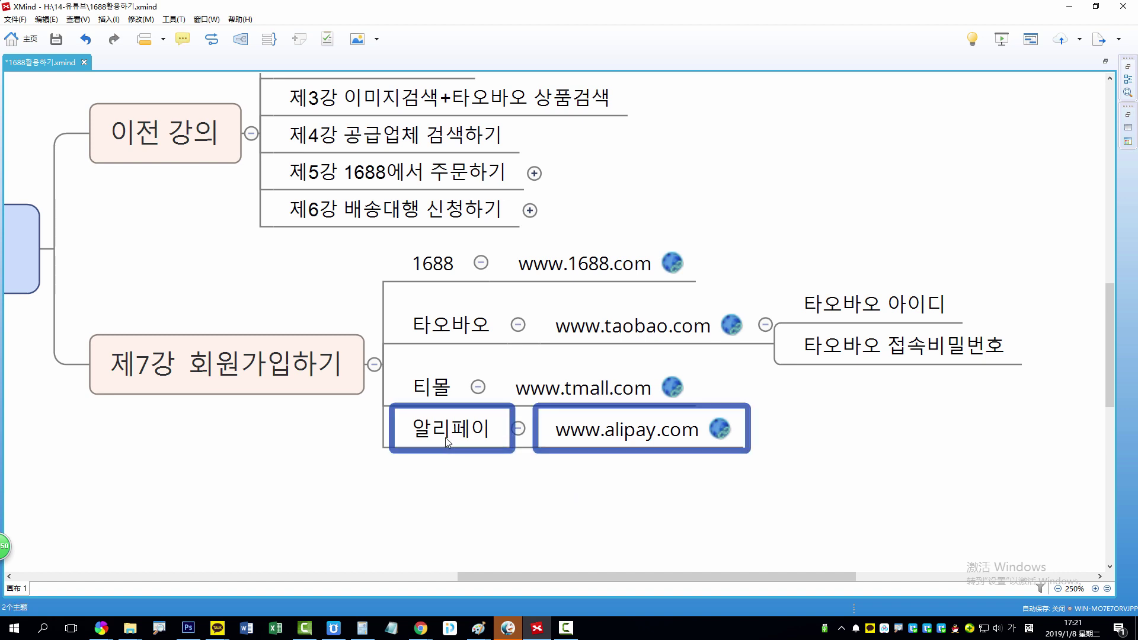
{"action": "mouse_move", "coordinate": [425, 628]}
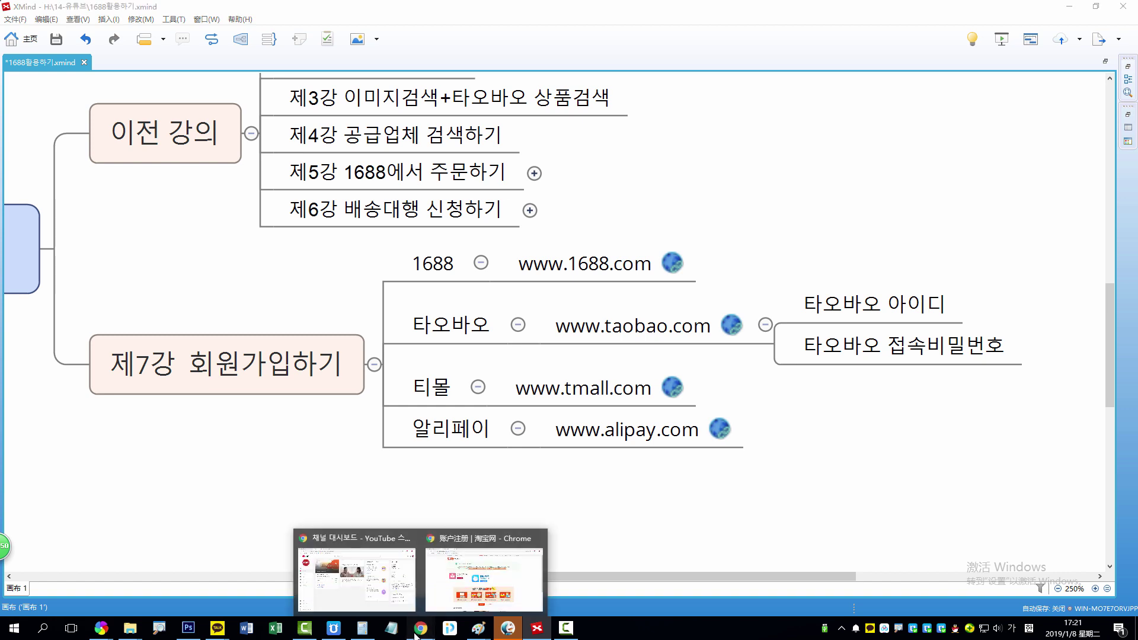
{"action": "left_click", "coordinate": [470, 573]}
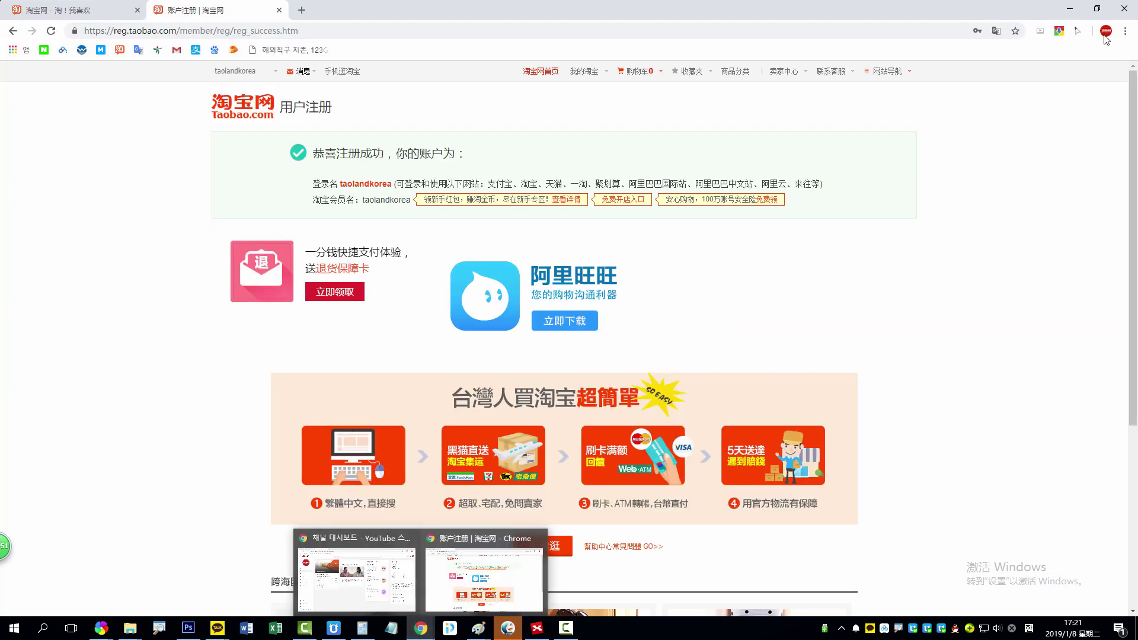
{"action": "left_click", "coordinate": [1070, 12]}
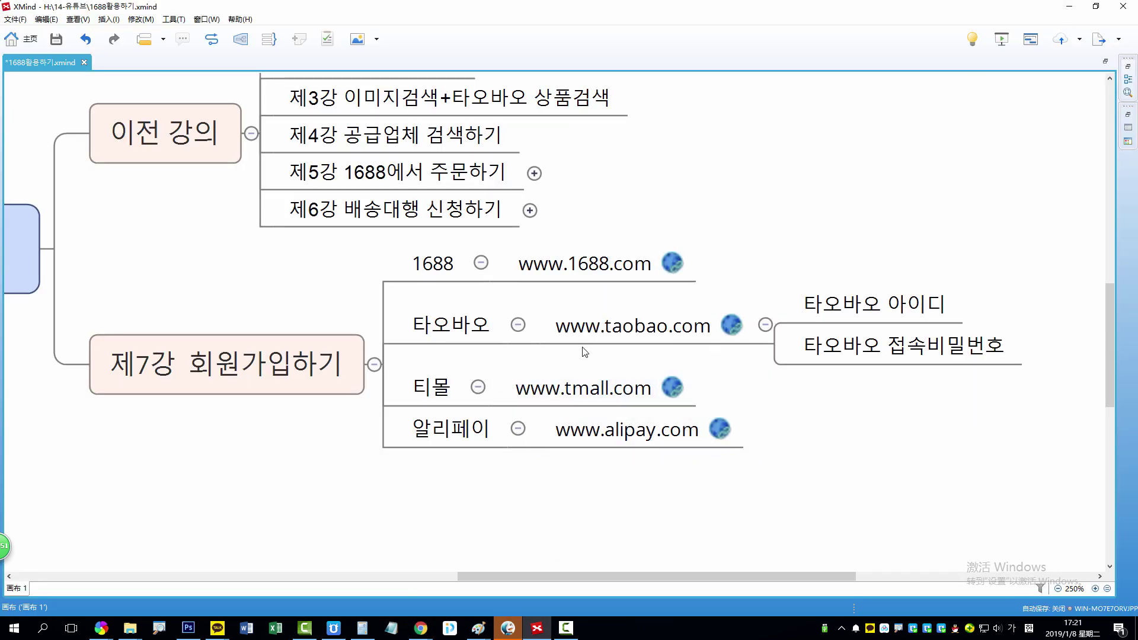
{"action": "left_click", "coordinate": [448, 319]}
{"action": "left_click", "coordinate": [442, 270]}
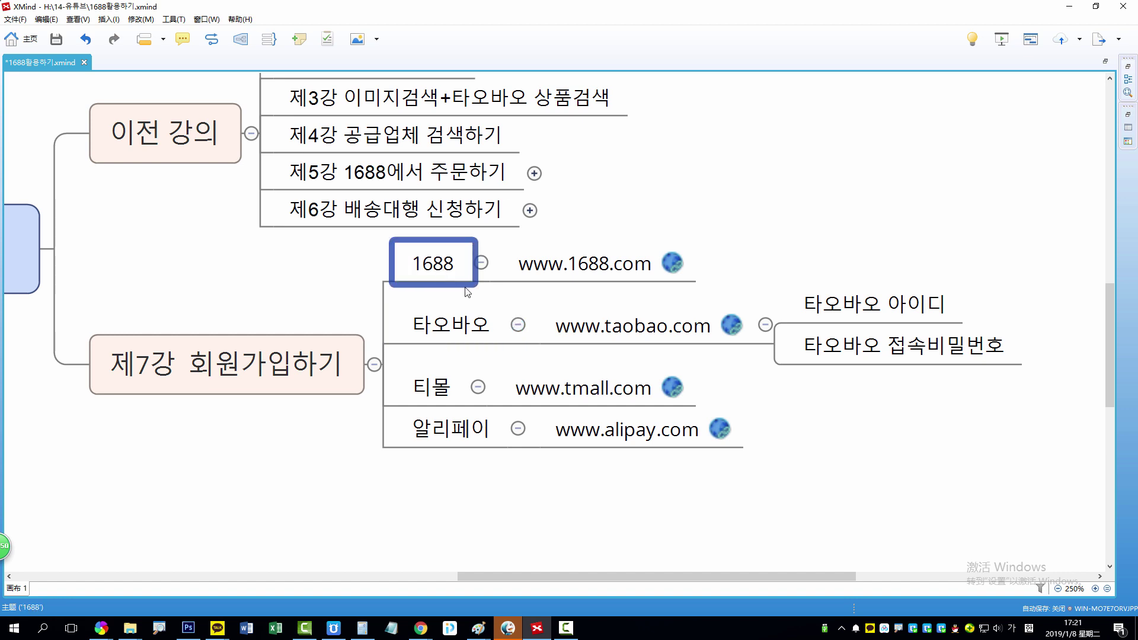
{"action": "left_click", "coordinate": [457, 333]}
{"action": "left_click_drag", "start_coordinate": [471, 487], "coordinate": [435, 442]}
{"action": "left_click", "coordinate": [579, 489]}
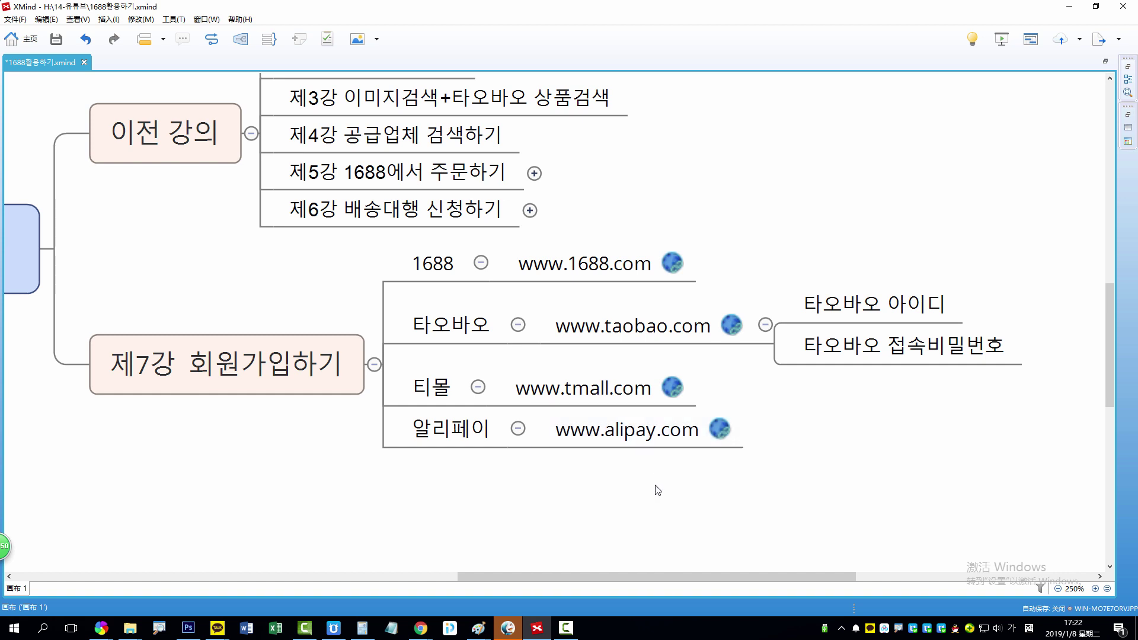
{"action": "mouse_move", "coordinate": [421, 627]}
{"action": "left_click", "coordinate": [463, 603]}
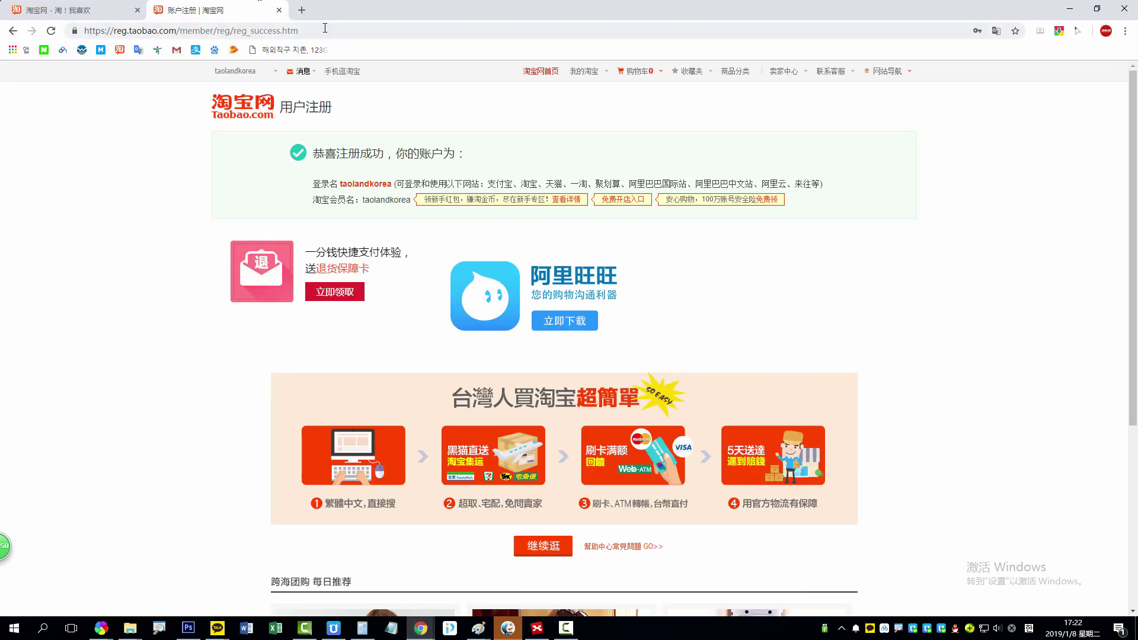
{"action": "left_click", "coordinate": [285, 31]}
{"action": "left_click", "coordinate": [304, 10]}
{"action": "type", "text": "www."}
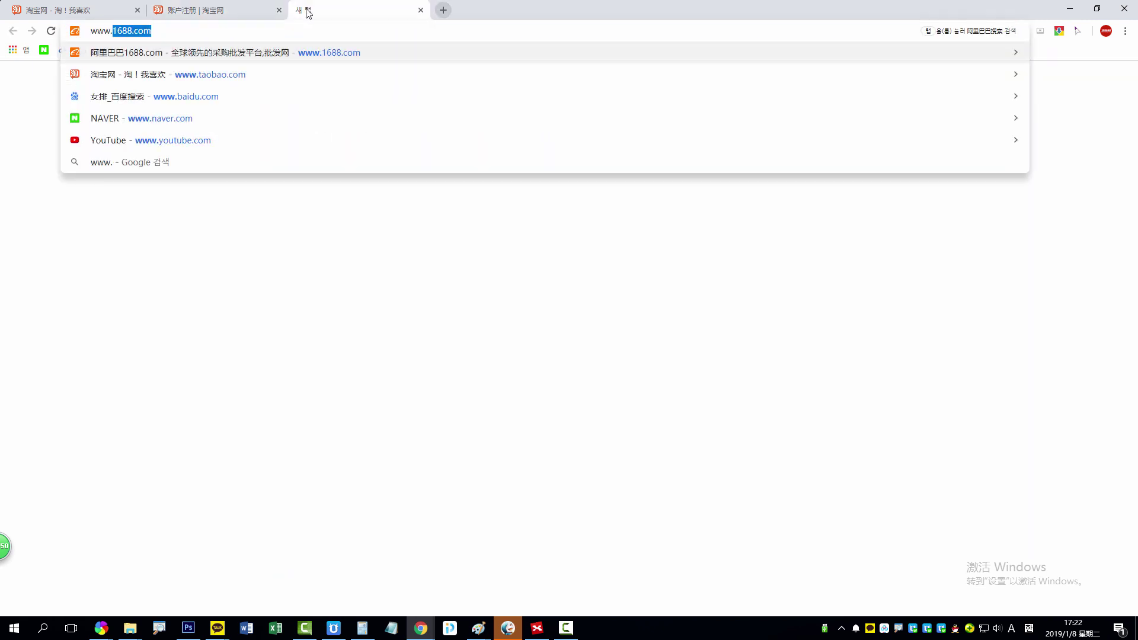
{"action": "type", "text": "alipay.com"}
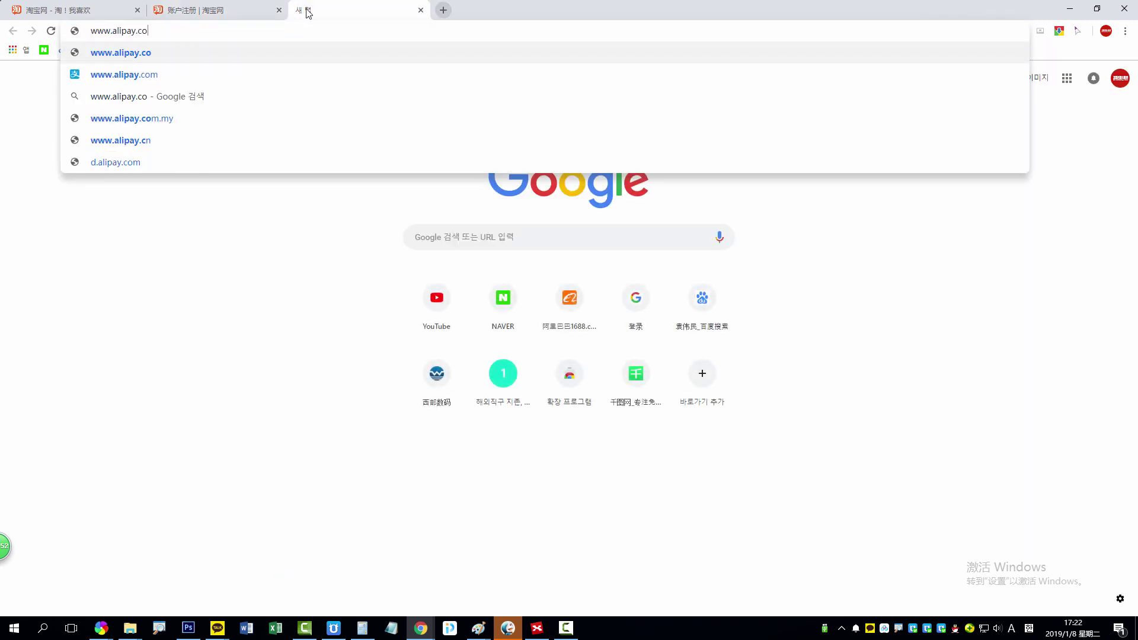
{"action": "key", "text": "Return"}
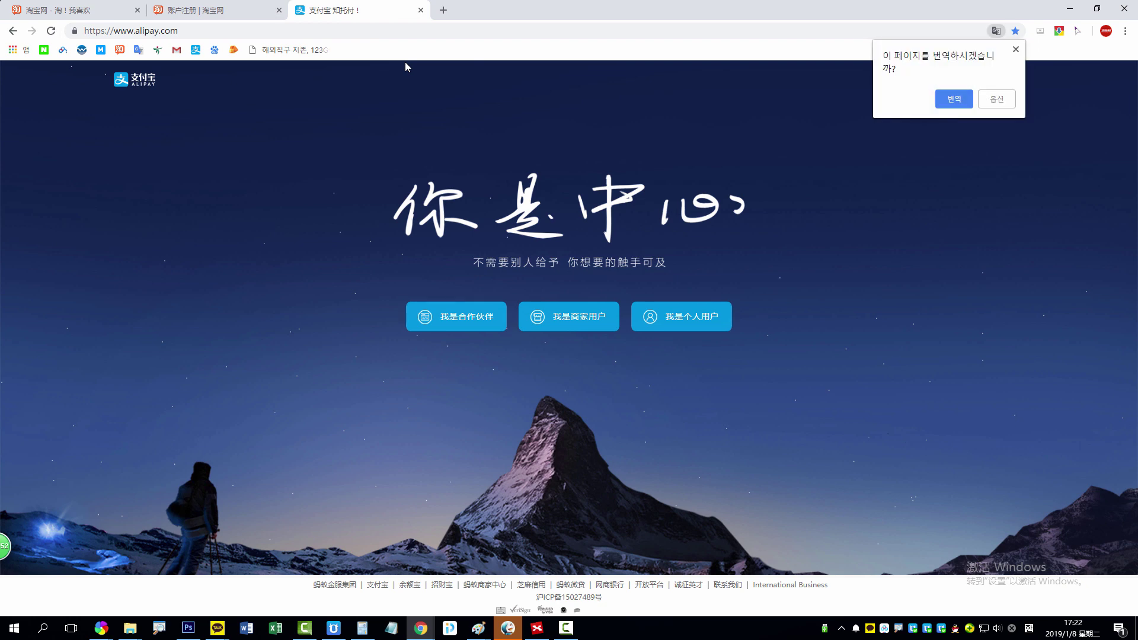
{"action": "left_click", "coordinate": [1015, 51]}
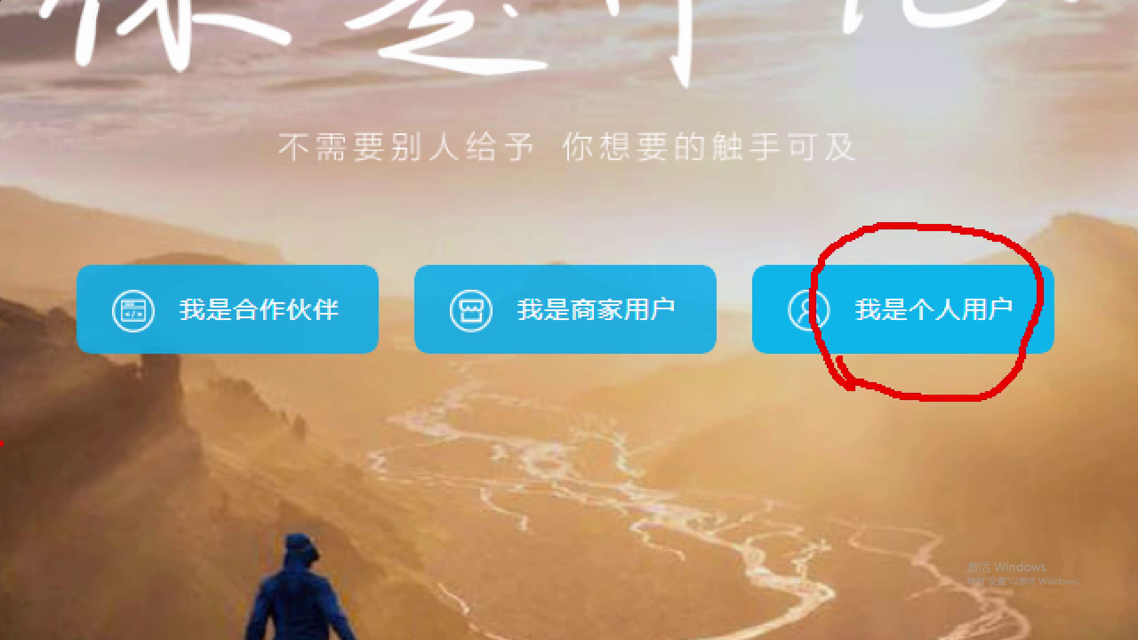
Circle the 我是合作伙伴 and 我是商家用户 options, then clear the annotations
{"action": "mouse_move", "coordinate": [267, 259]}
{"action": "left_mouse_down"}
{"action": "mouse_move", "coordinate": [193, 264]}
{"action": "mouse_move", "coordinate": [338, 349]}
{"action": "mouse_move", "coordinate": [266, 259]}
{"action": "left_mouse_up"}
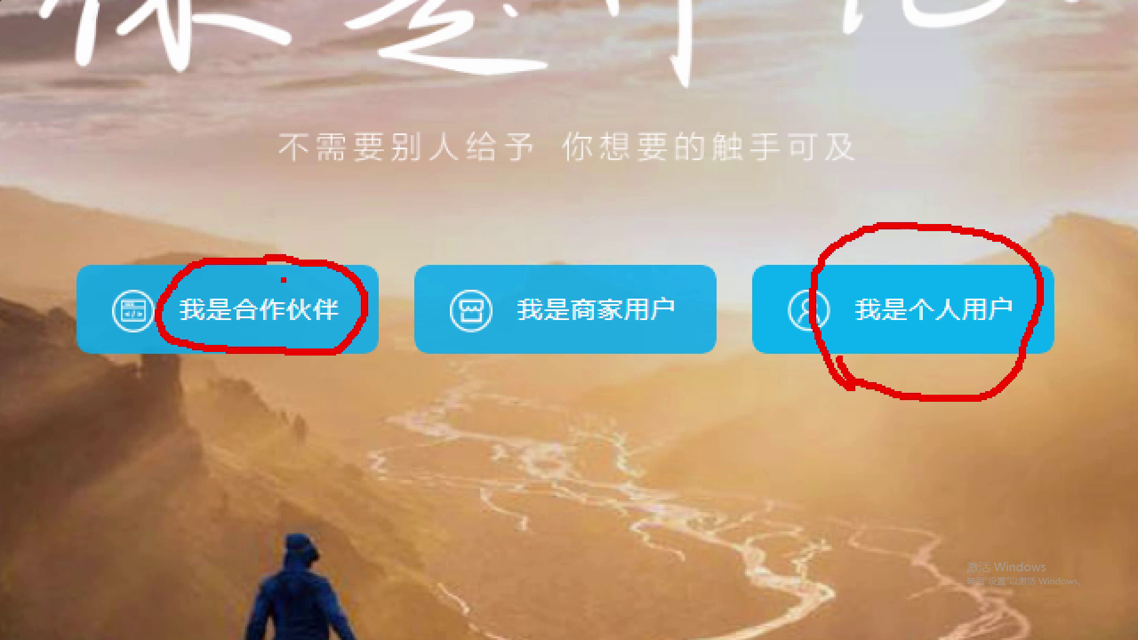
{"action": "mouse_move", "coordinate": [701, 257]}
{"action": "left_mouse_down"}
{"action": "mouse_move", "coordinate": [528, 255]}
{"action": "mouse_move", "coordinate": [688, 335]}
{"action": "mouse_move", "coordinate": [652, 246]}
{"action": "left_mouse_up"}
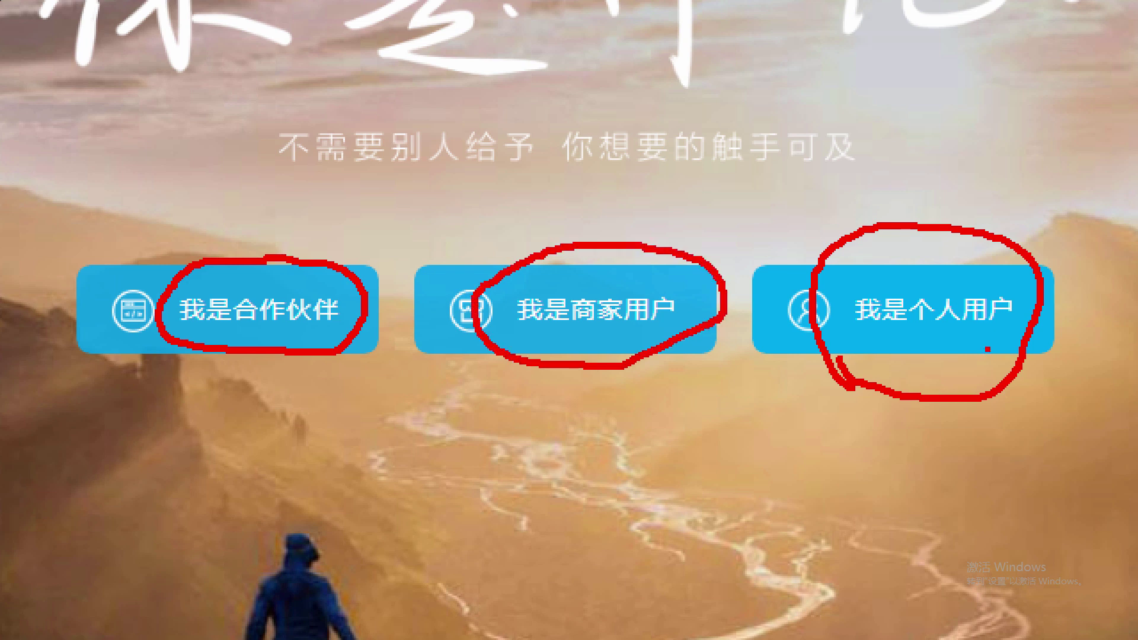
{"action": "key", "text": "Escape"}
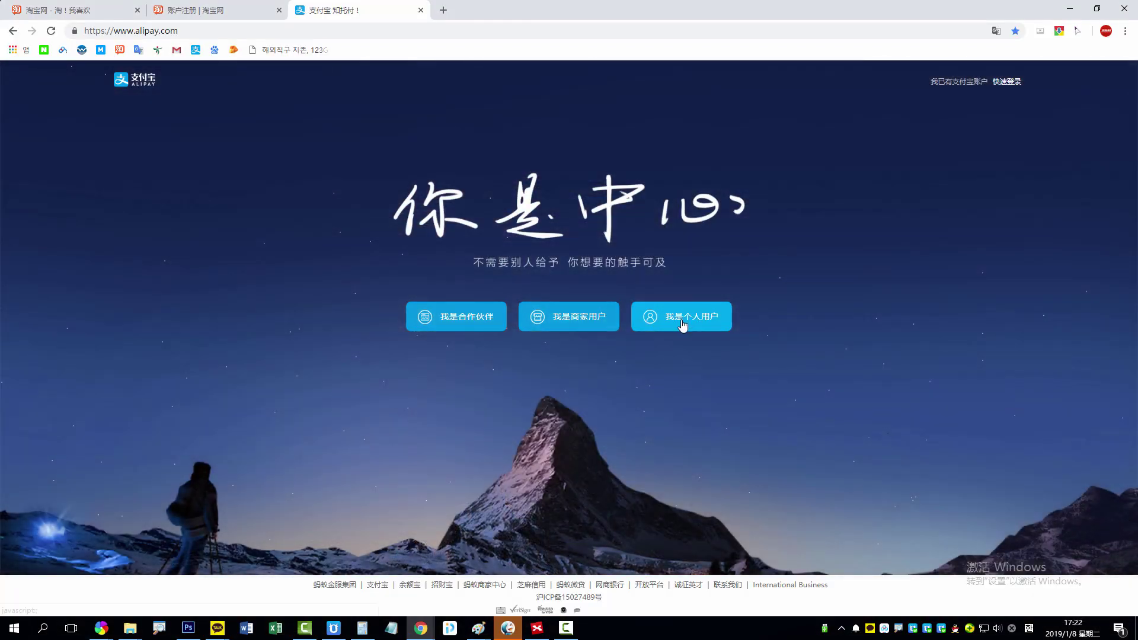
Continue as 我是个人用户 and open the 扫码登录 QR-code login panel
{"action": "left_click", "coordinate": [682, 323]}
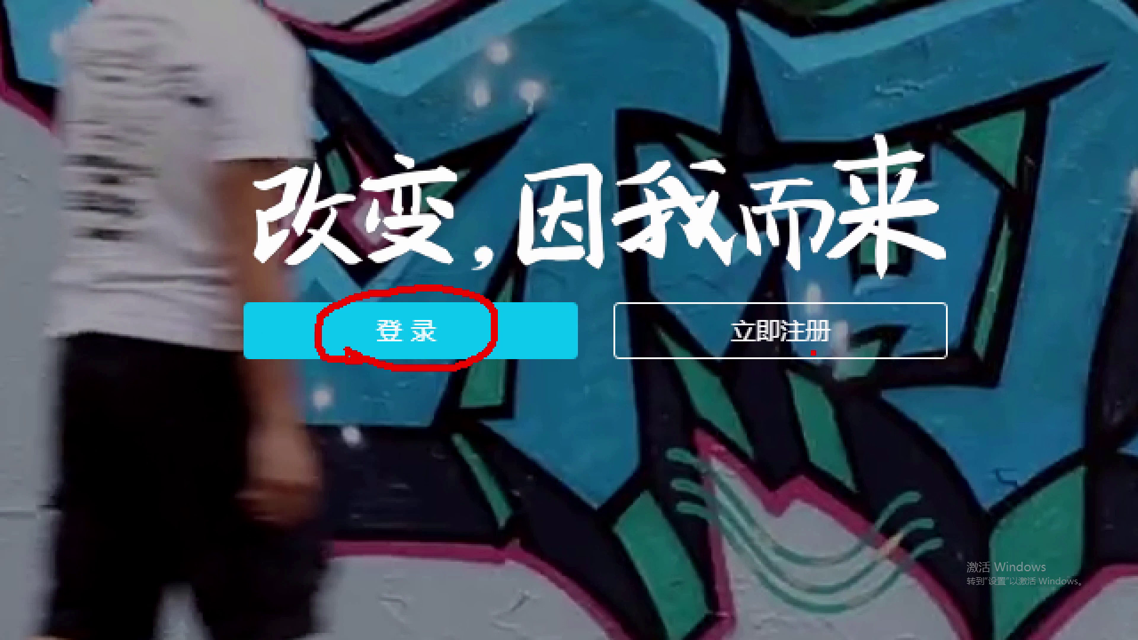
{"action": "mouse_move", "coordinate": [811, 299]}
{"action": "left_mouse_down"}
{"action": "mouse_move", "coordinate": [772, 287]}
{"action": "mouse_move", "coordinate": [715, 354]}
{"action": "mouse_move", "coordinate": [914, 301]}
{"action": "mouse_move", "coordinate": [778, 281]}
{"action": "left_mouse_up"}
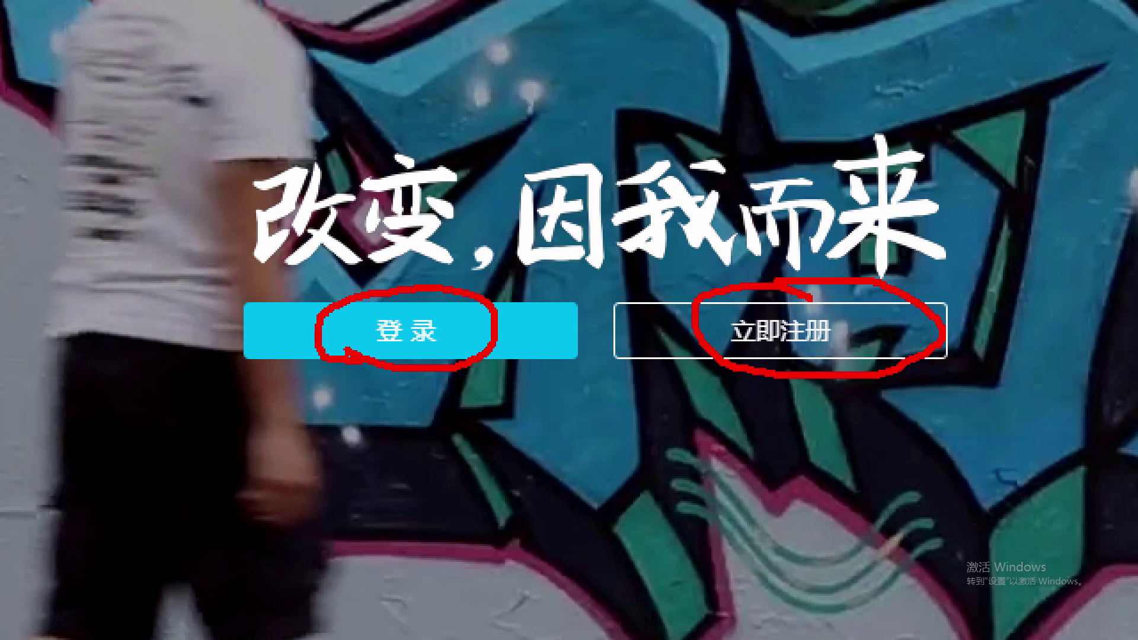
{"action": "mouse_move", "coordinate": [354, 323]}
{"action": "left_mouse_down"}
{"action": "mouse_move", "coordinate": [372, 355]}
{"action": "mouse_move", "coordinate": [442, 340]}
{"action": "mouse_move", "coordinate": [412, 288]}
{"action": "left_mouse_up"}
{"action": "key", "text": "Escape"}
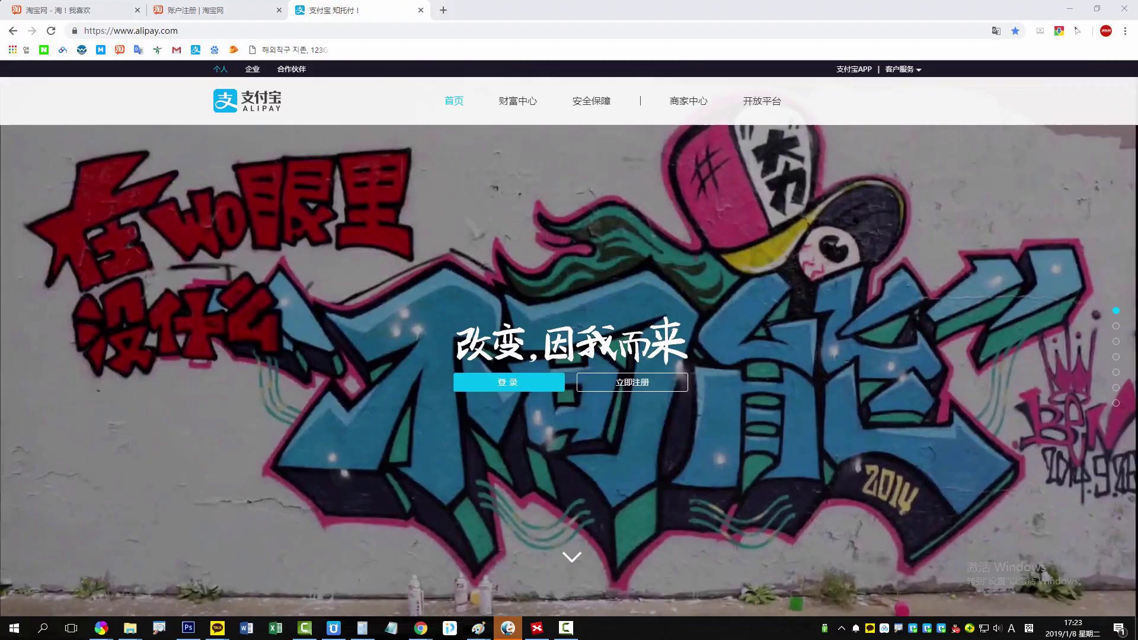
{"action": "left_click", "coordinate": [515, 385]}
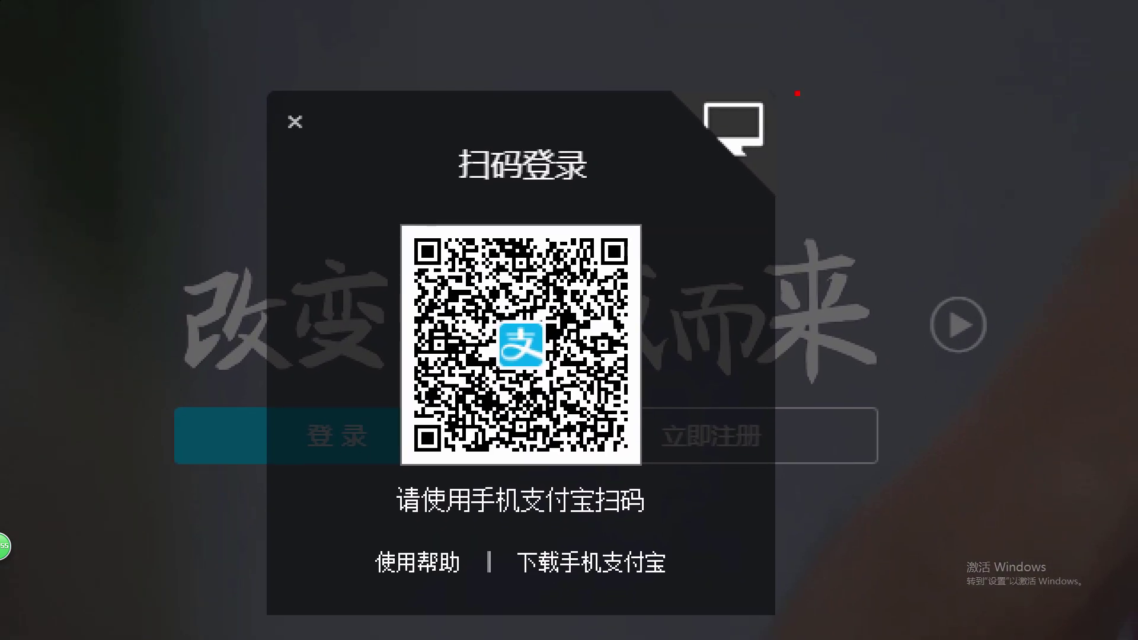
Switch the login box to the 登录支付宝 account-and-password form, then return to XMind
{"action": "mouse_move", "coordinate": [797, 94]}
{"action": "left_mouse_down"}
{"action": "mouse_move", "coordinate": [678, 89]}
{"action": "mouse_move", "coordinate": [688, 172]}
{"action": "mouse_move", "coordinate": [794, 187]}
{"action": "mouse_move", "coordinate": [803, 88]}
{"action": "left_mouse_up"}
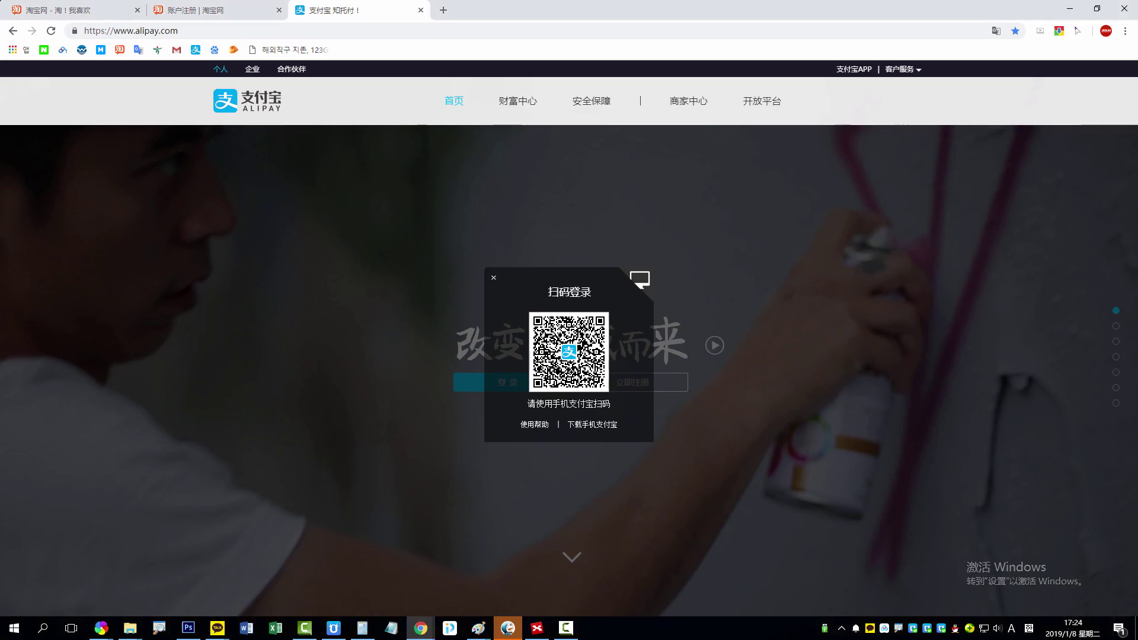
{"action": "left_click", "coordinate": [639, 282]}
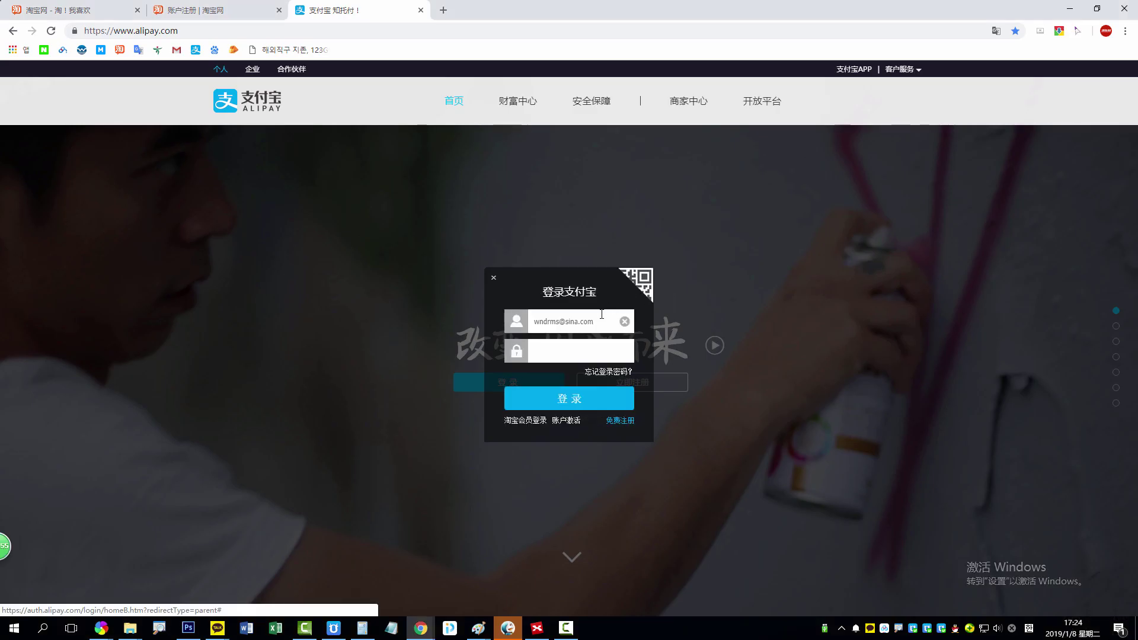
{"action": "left_click", "coordinate": [567, 344]}
{"action": "left_click", "coordinate": [555, 322]}
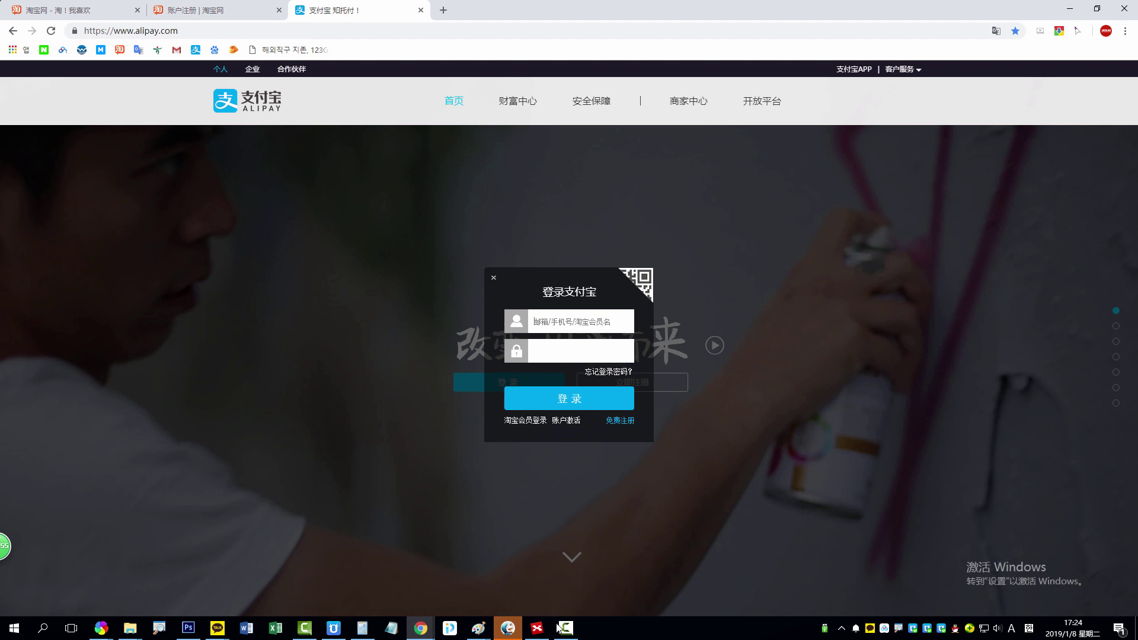
{"action": "left_click", "coordinate": [537, 628]}
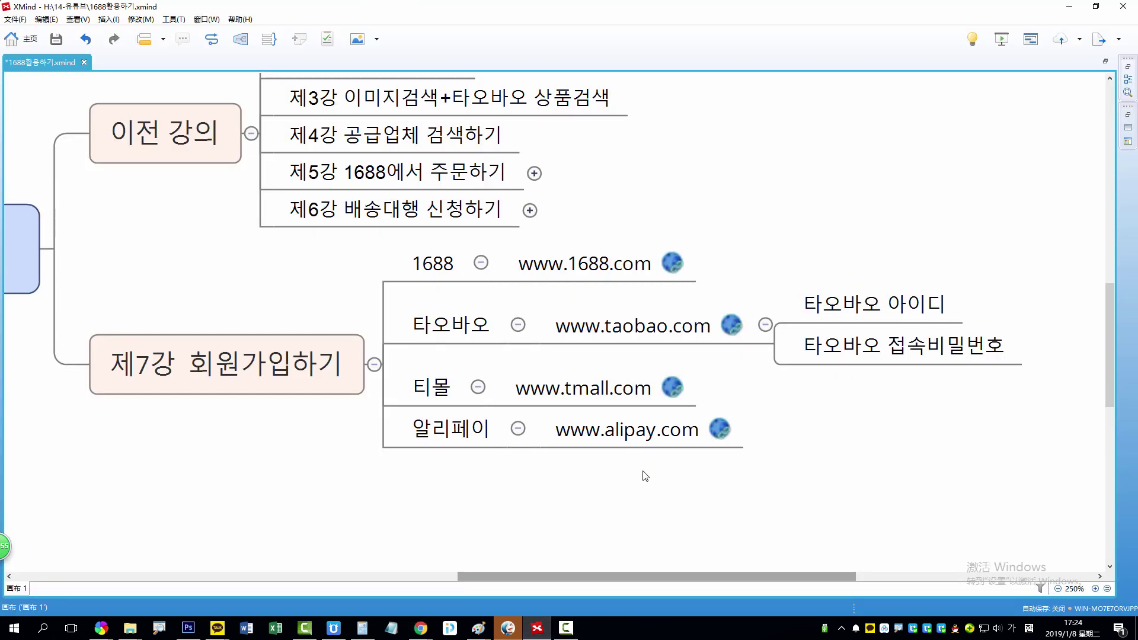
{"action": "left_click", "coordinate": [652, 444]}
{"action": "key", "text": "Tab"}
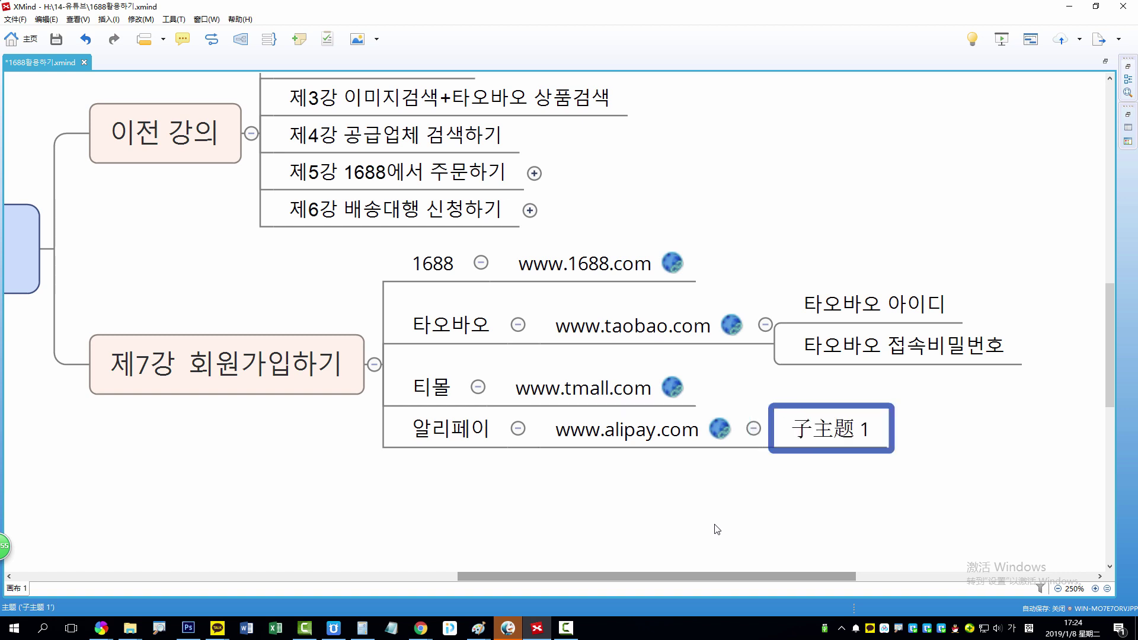
{"action": "type", "text": "알리페이"}
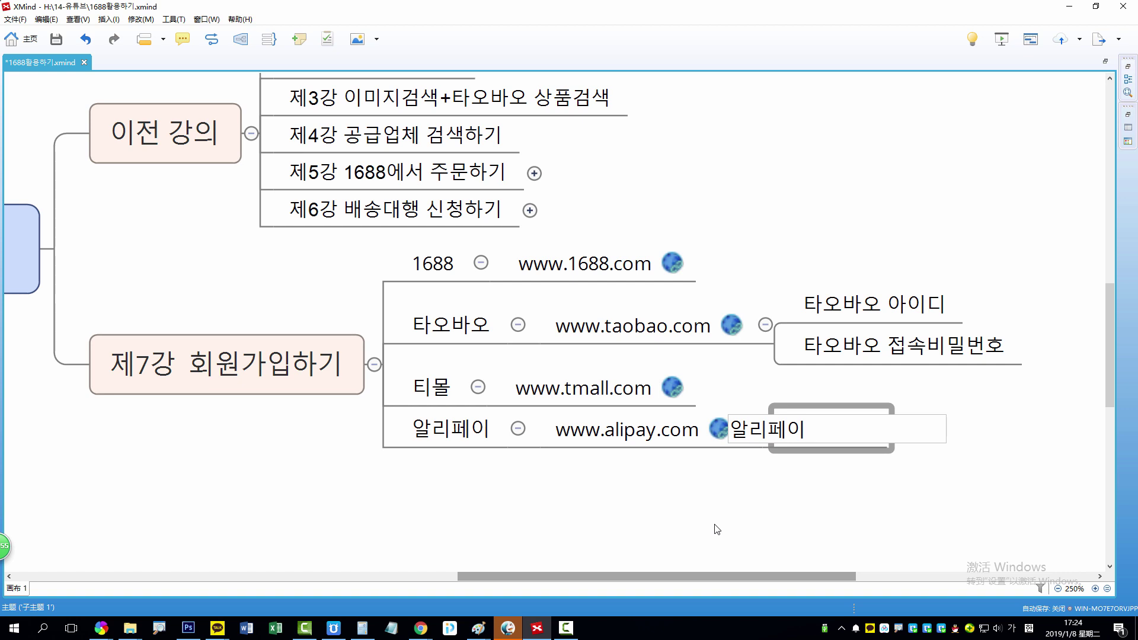
{"action": "type", "text": "아이디"}
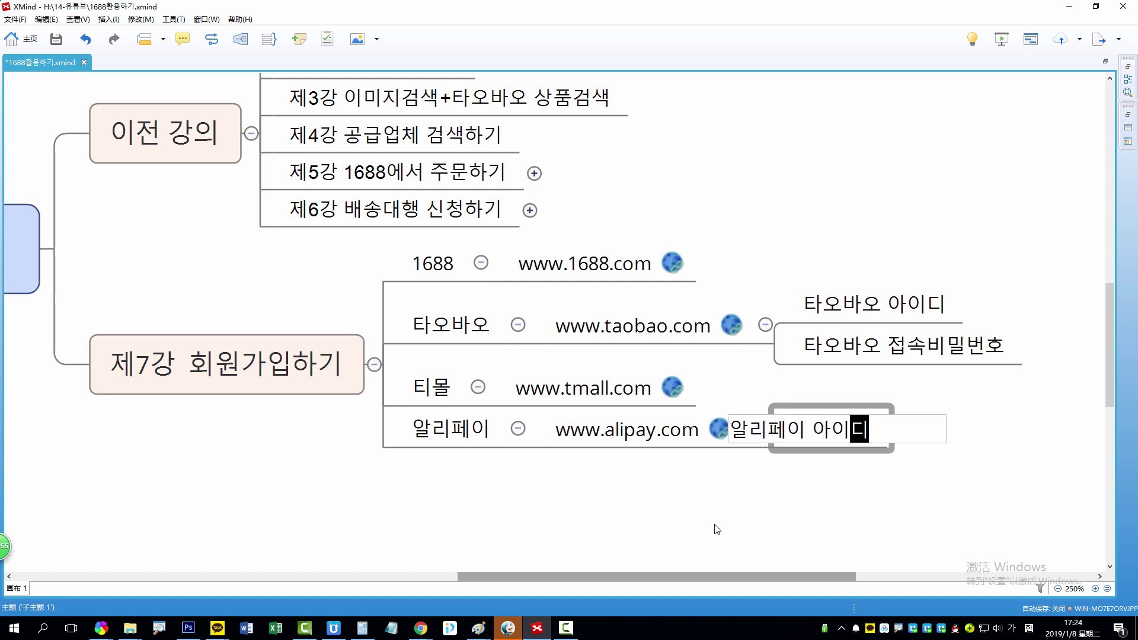
{"action": "key", "text": "Return"}
Give 알리페이 아이디 a child topic holding the account's phone-number ID
{"action": "key", "text": "Tab"}
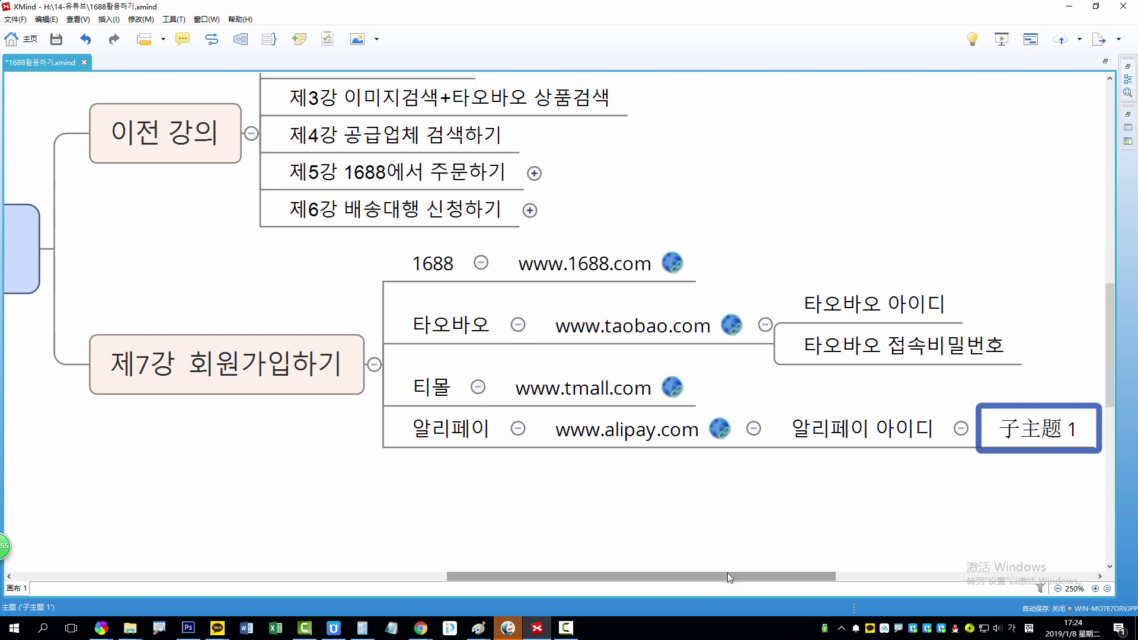
{"action": "left_click_drag", "start_coordinate": [742, 575], "coordinate": [805, 584]}
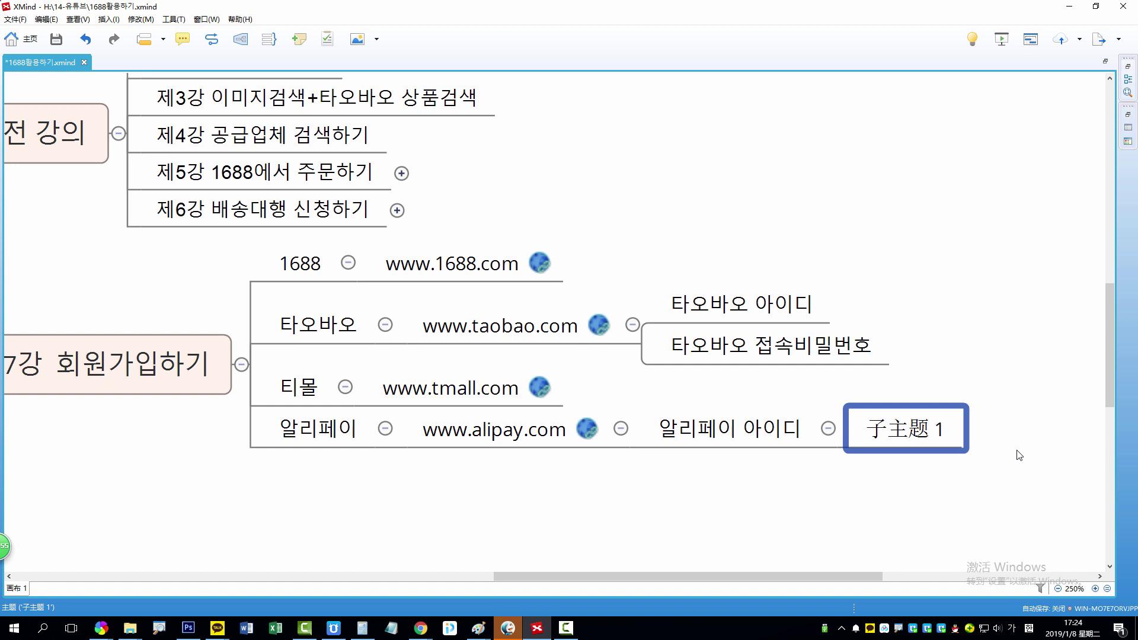
{"action": "key", "text": "F2"}
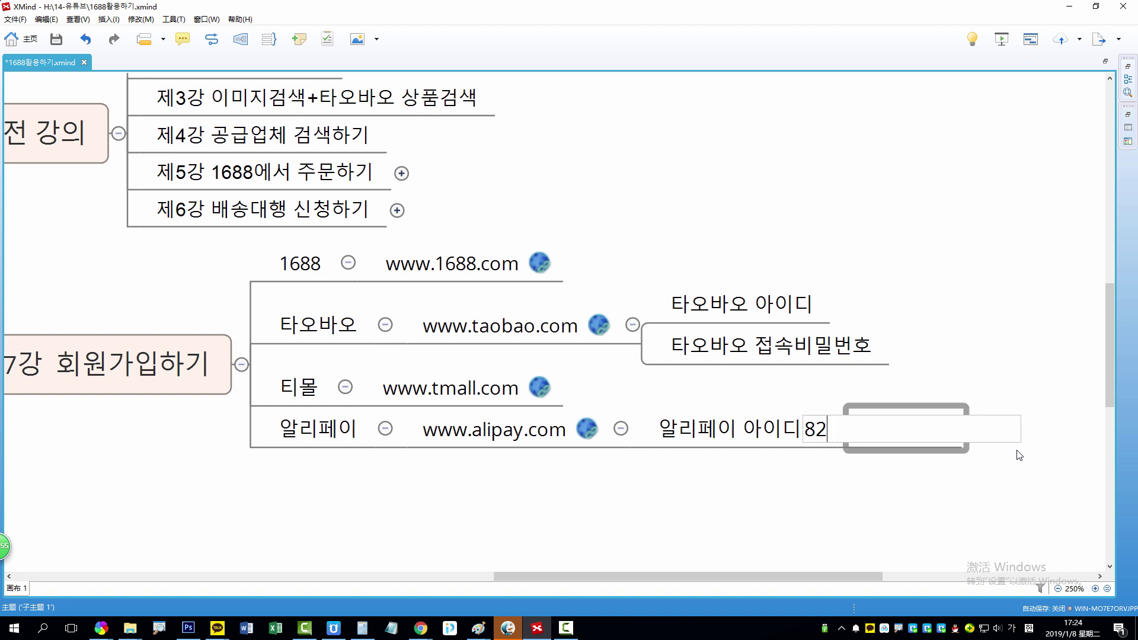
{"action": "key", "text": "alt+Tab"}
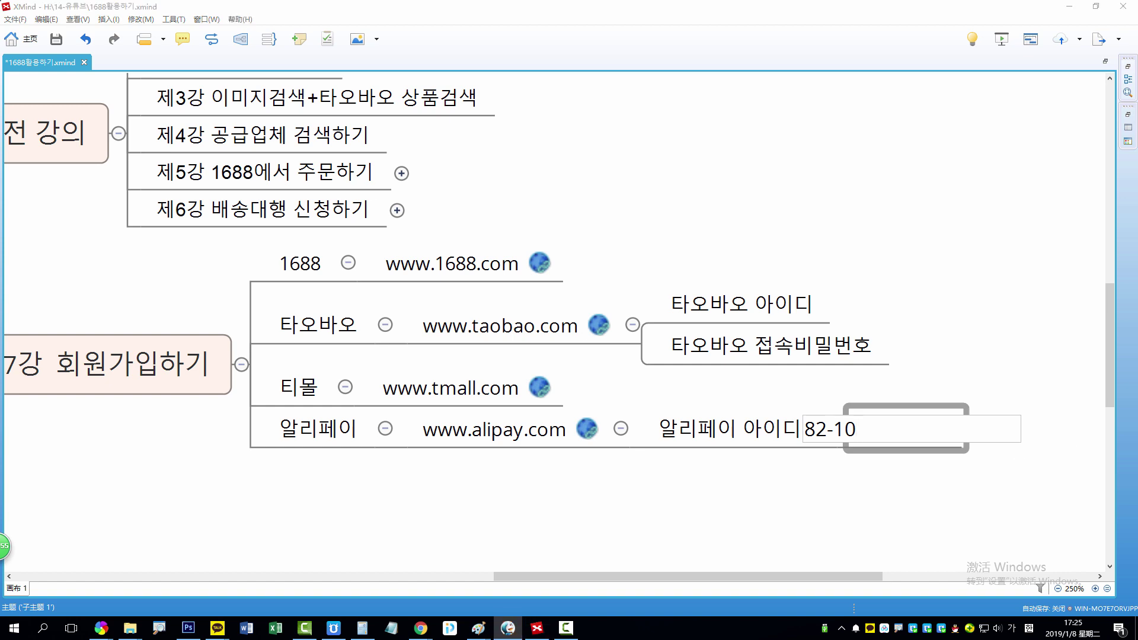
{"action": "left_click", "coordinate": [898, 431]}
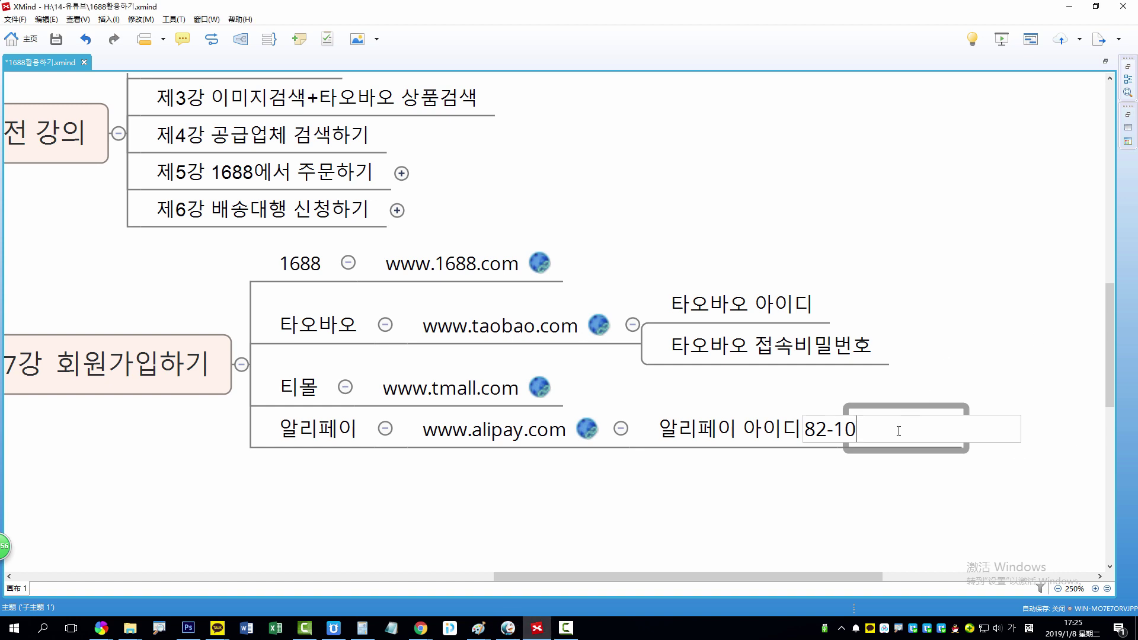
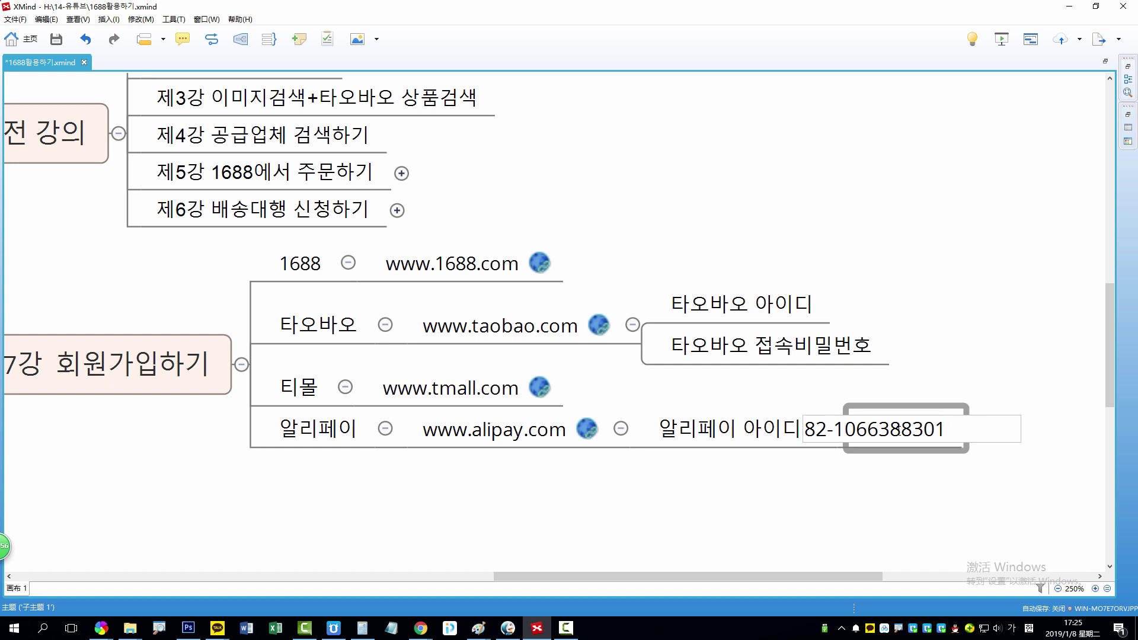
{"action": "key", "text": "Return"}
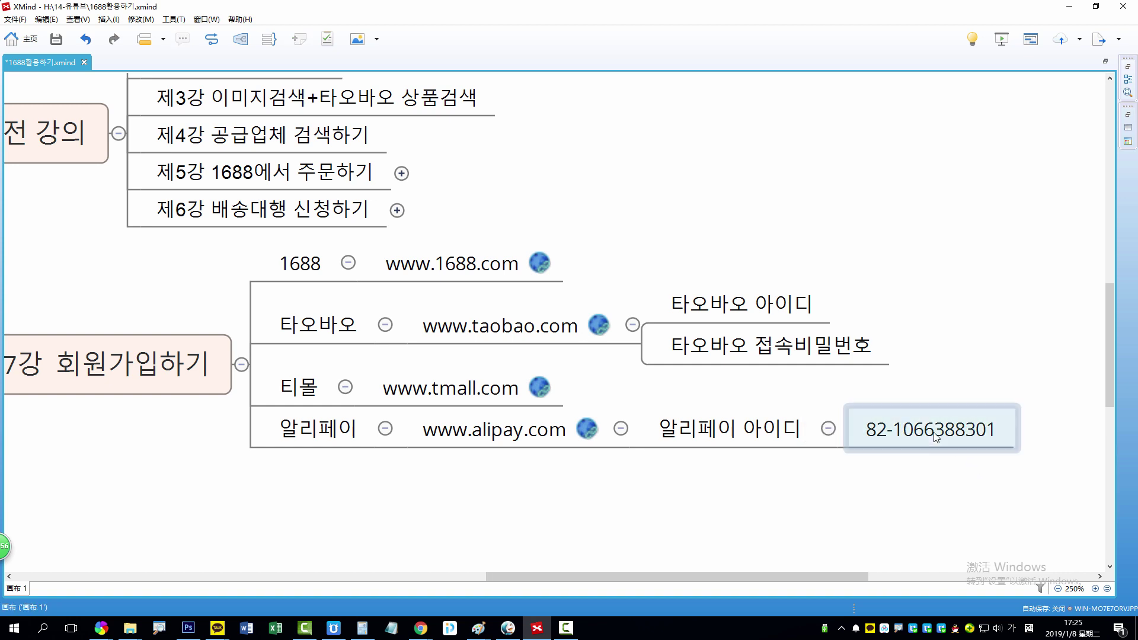
Check the trailing digits of the account-number topic, then select 알리페이 아이디
{"action": "double_click", "coordinate": [932, 432]}
{"action": "left_click", "coordinate": [915, 473]}
{"action": "left_click", "coordinate": [899, 431]}
{"action": "left_click", "coordinate": [899, 432]}
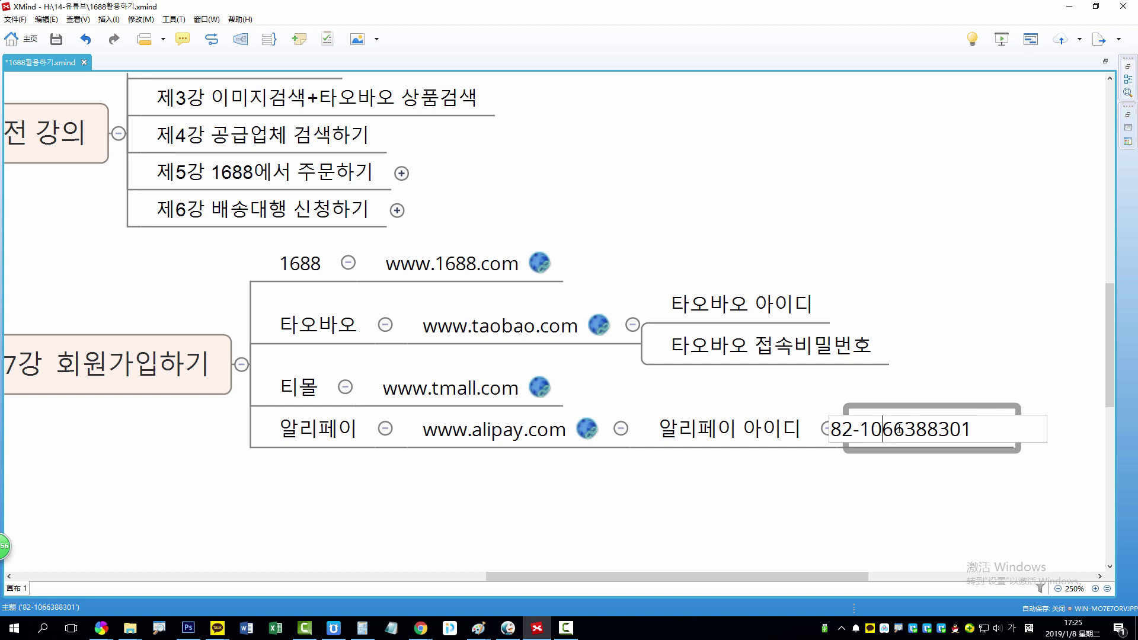
{"action": "left_click_drag", "start_coordinate": [881, 429], "coordinate": [1000, 433]}
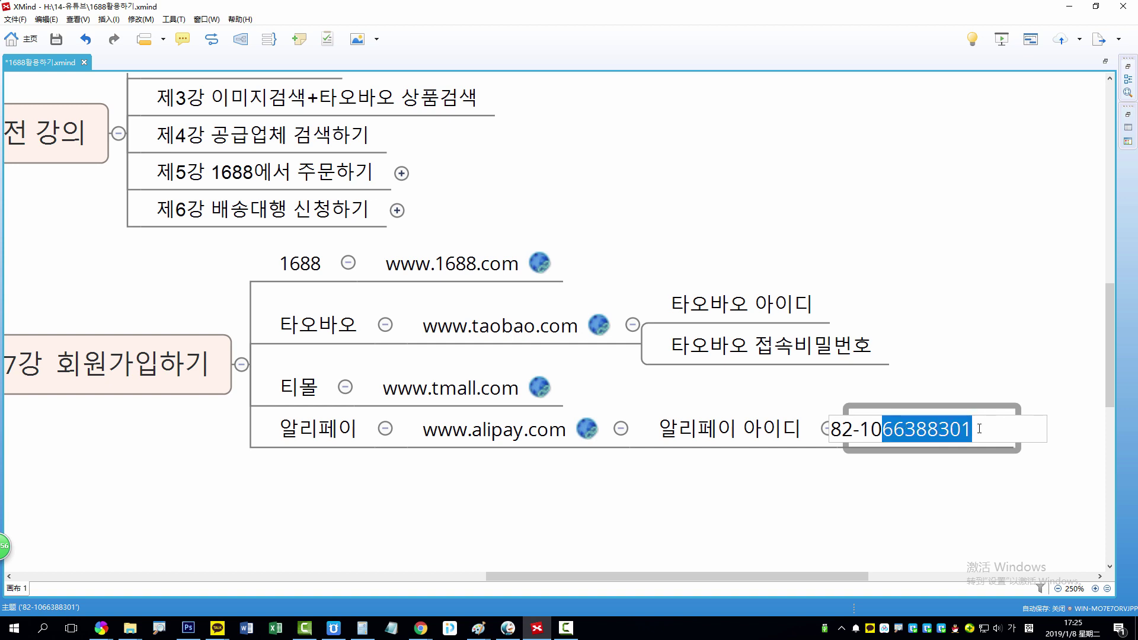
{"action": "left_click", "coordinate": [994, 369]}
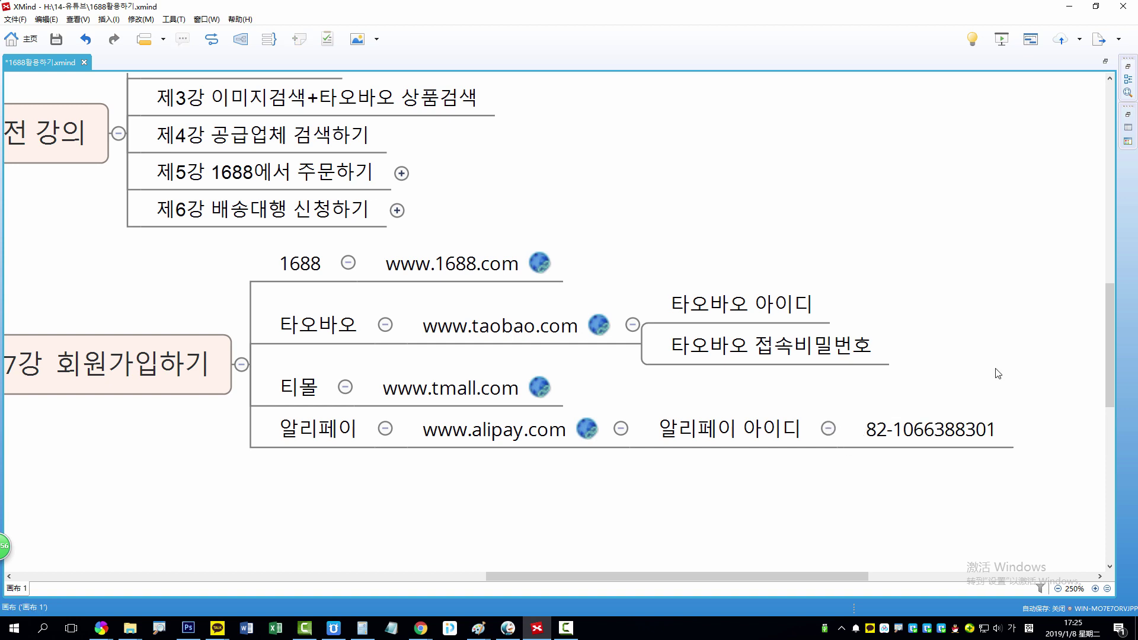
{"action": "left_click", "coordinate": [747, 429]}
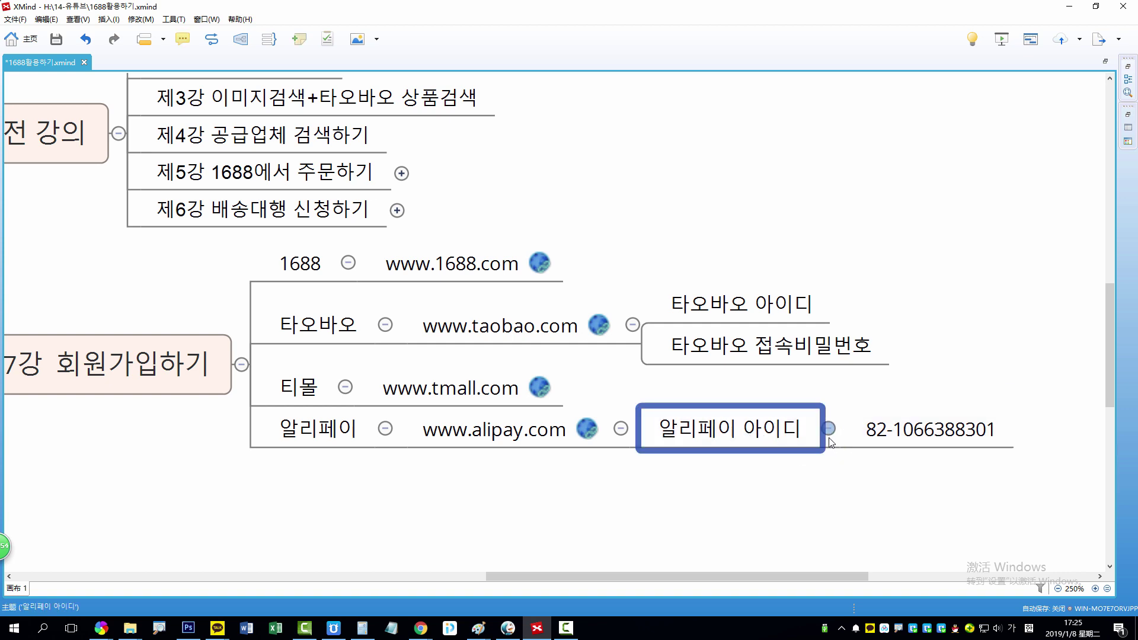
Add a sibling topic 알리페이 접속비밀번호 below 알리페이 아이디
{"action": "key", "text": "Return"}
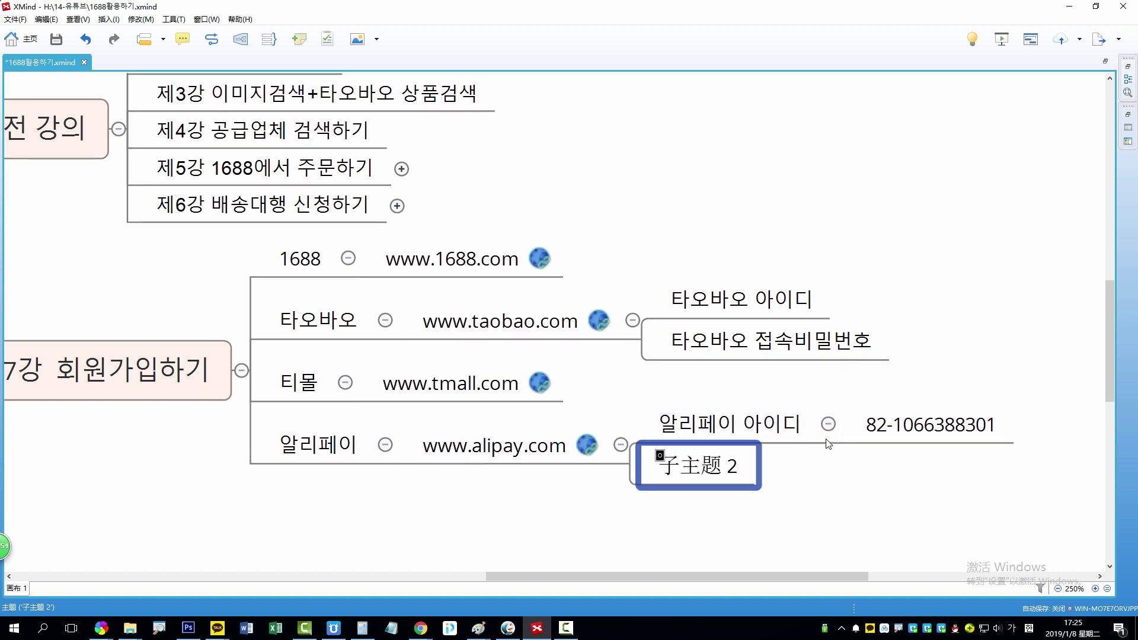
{"action": "type", "text": "알리페이"}
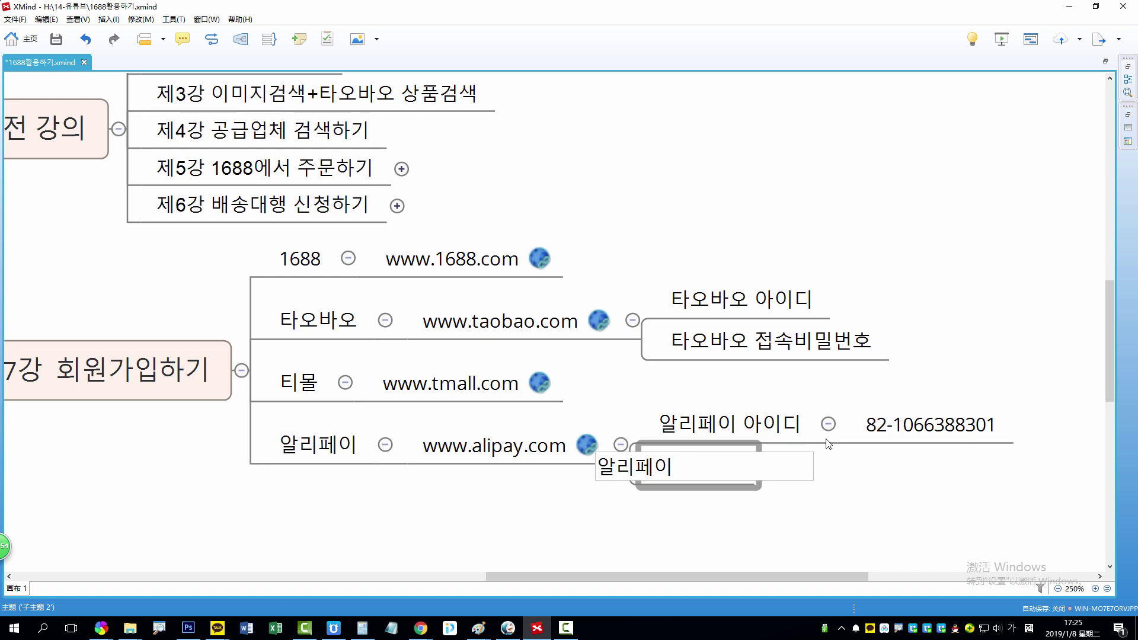
{"action": "type", "text": "알리페이 접속"}
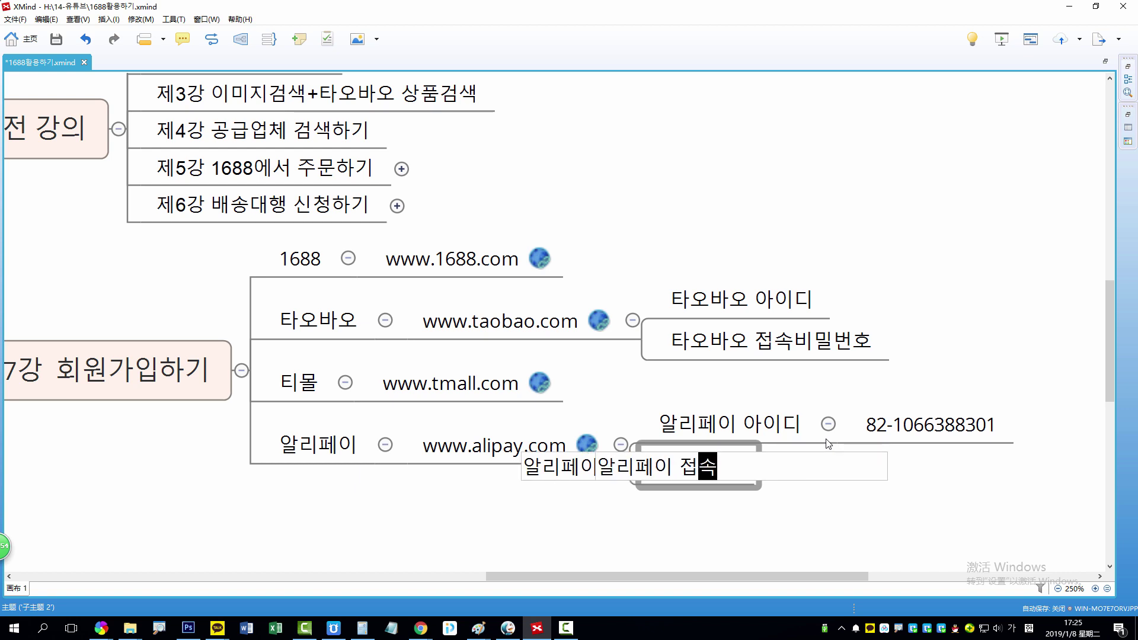
{"action": "type", "text": "비밀번호"}
{"action": "key", "text": "Return"}
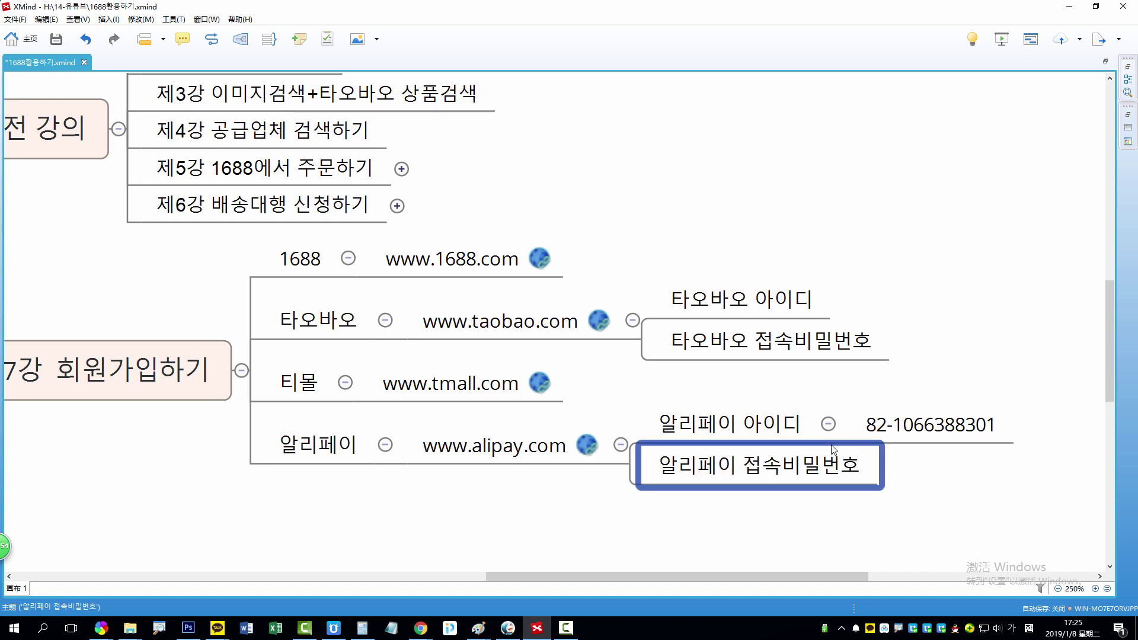
Add a child topic 타오바오 접속비밀번호 under it, correcting the misspelled ending
{"action": "left_click_drag", "start_coordinate": [806, 577], "coordinate": [838, 577]}
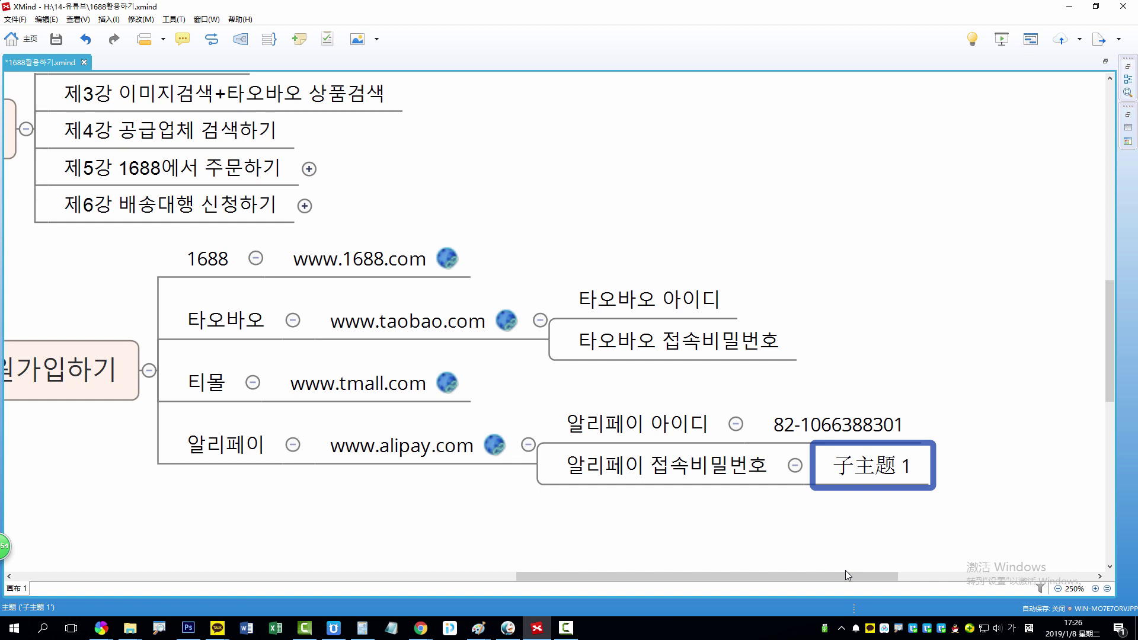
{"action": "type", "text": "타오바오"}
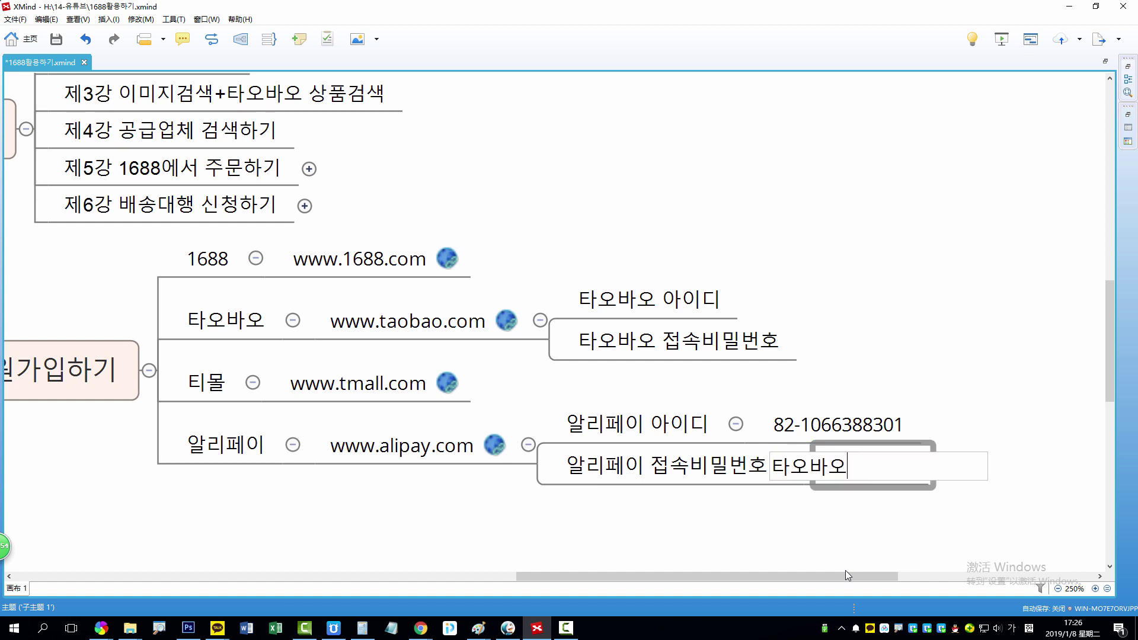
{"action": "type", "text": " ㅈ접속비"}
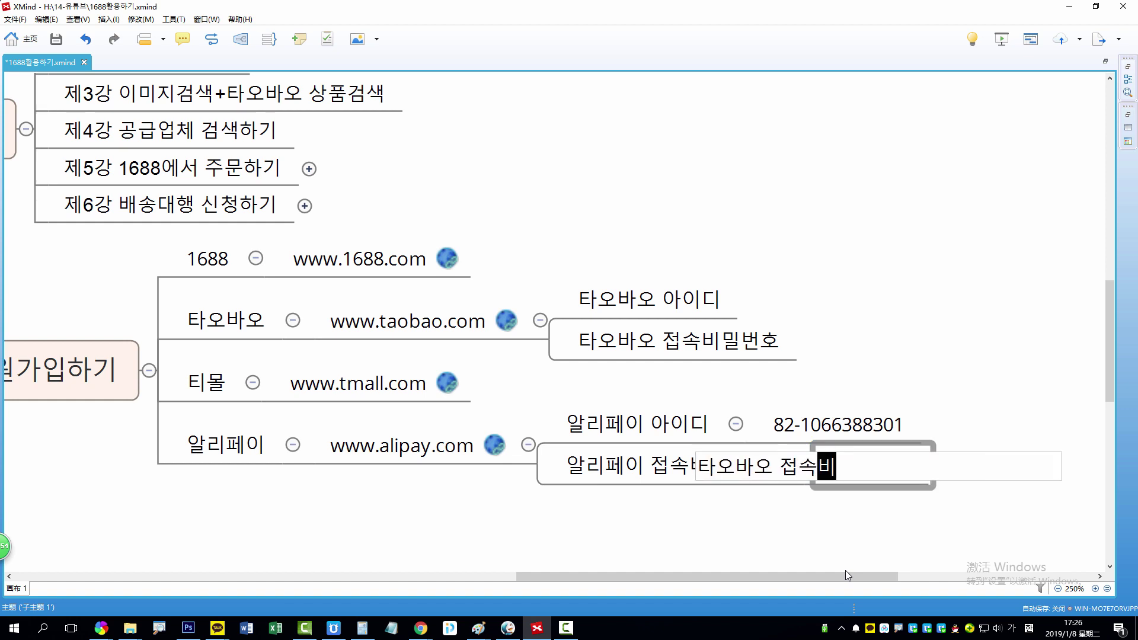
{"action": "type", "text": "밀번놓"}
{"action": "key", "text": "Return"}
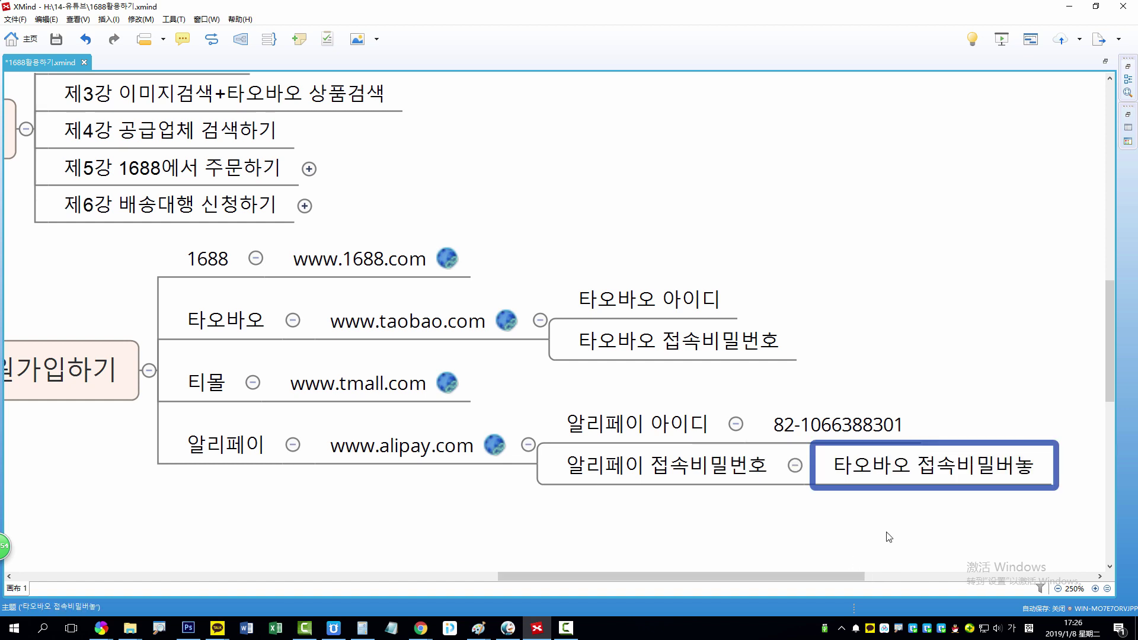
{"action": "double_click", "coordinate": [1006, 474]}
{"action": "left_click", "coordinate": [945, 467]}
{"action": "key", "text": "BackSpace"}
{"action": "key", "text": "BackSpace"}
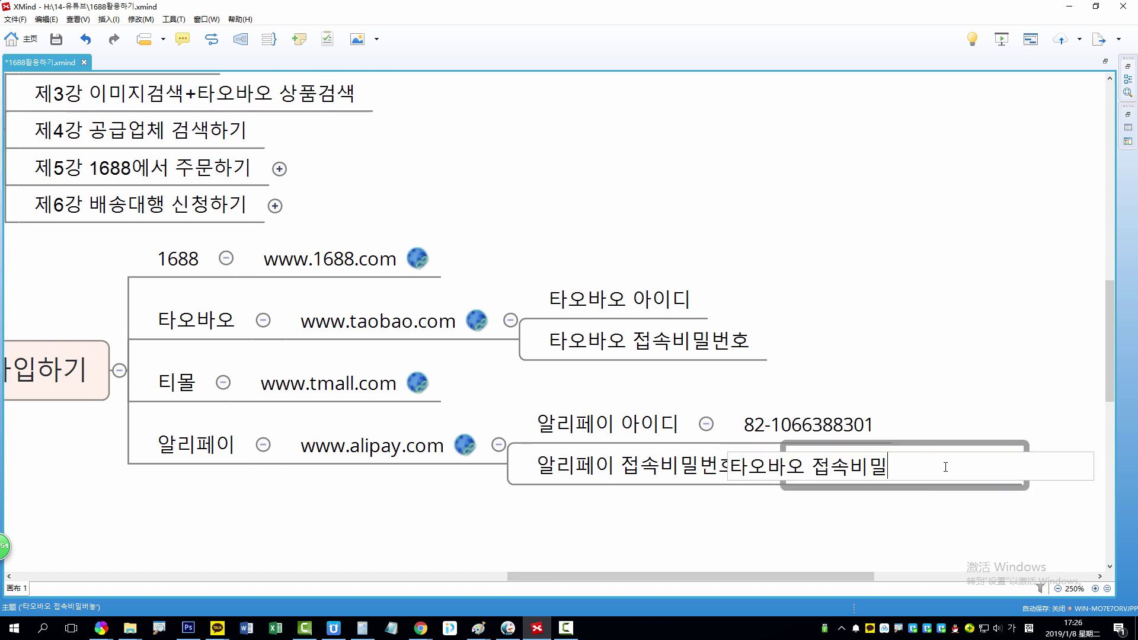
{"action": "type", "text": "번호"}
{"action": "key", "text": "Return"}
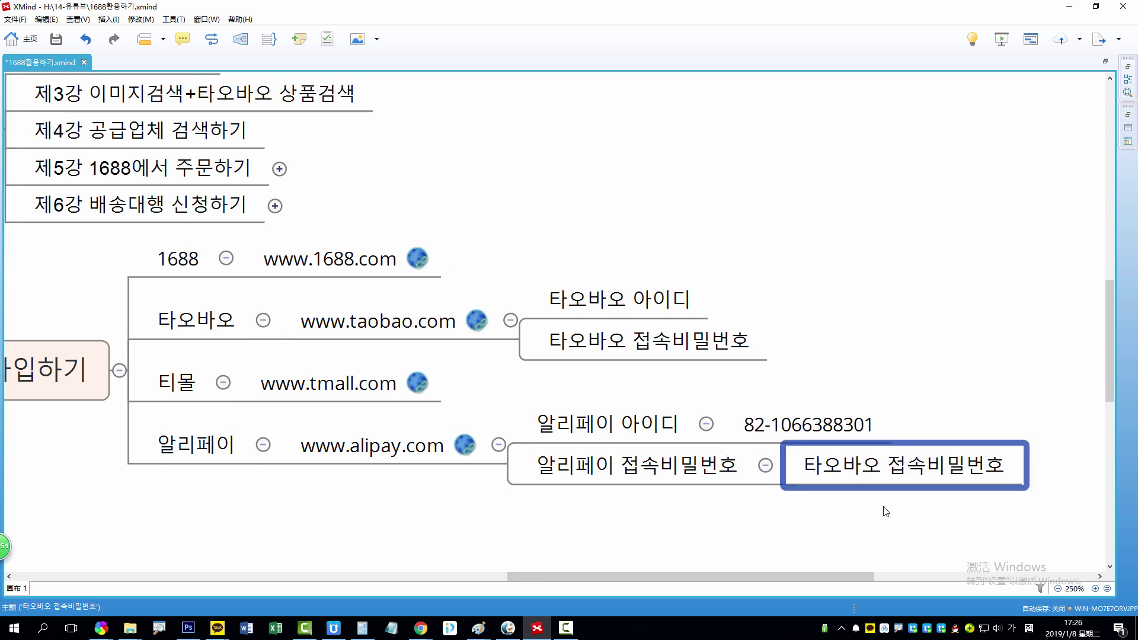
Point out the two password topics, then bring up the Alipay login page
{"action": "left_click", "coordinate": [700, 347]}
{"action": "left_click", "coordinate": [918, 474]}
{"action": "left_click", "coordinate": [675, 476]}
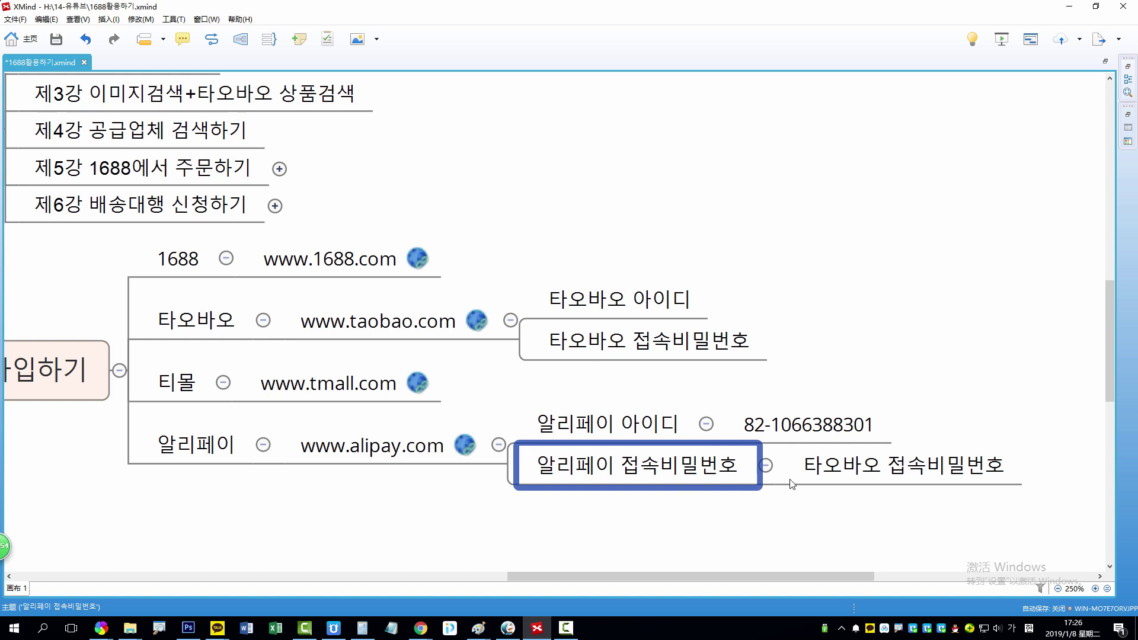
{"action": "left_click", "coordinate": [850, 472]}
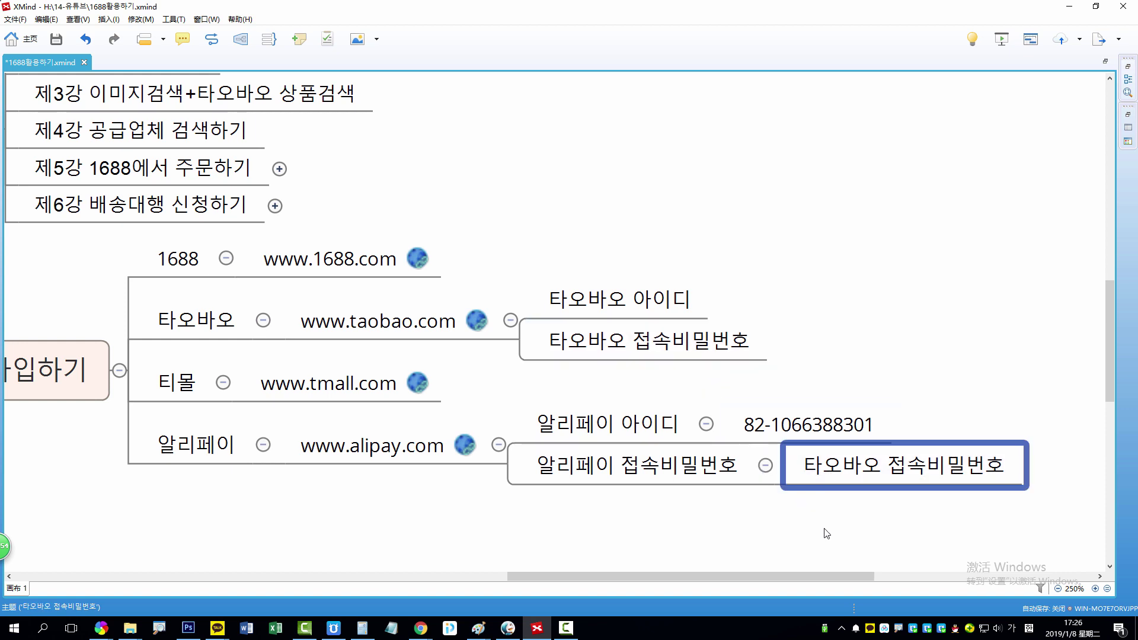
{"action": "left_click", "coordinate": [851, 539]}
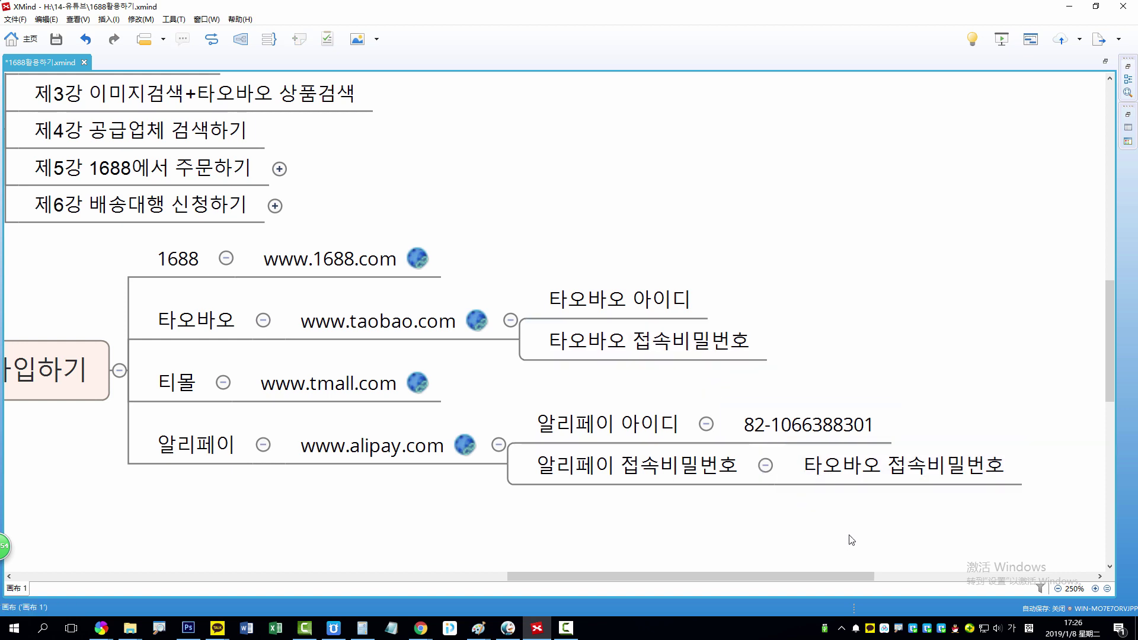
{"action": "left_click", "coordinate": [628, 477]}
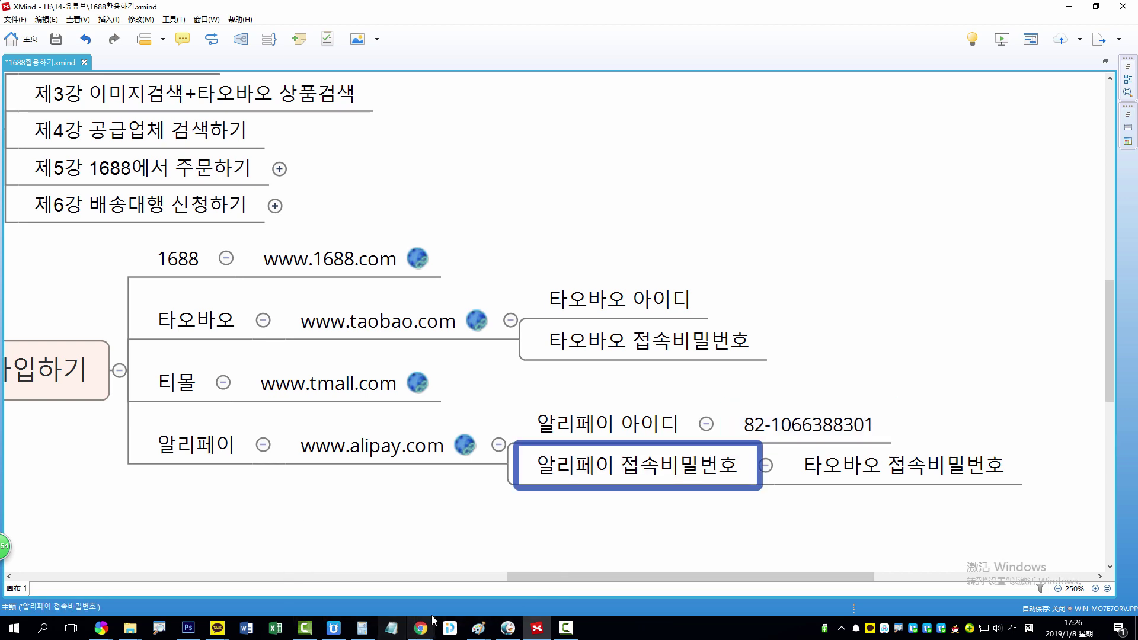
{"action": "mouse_move", "coordinate": [433, 622]}
{"action": "left_click", "coordinate": [491, 569]}
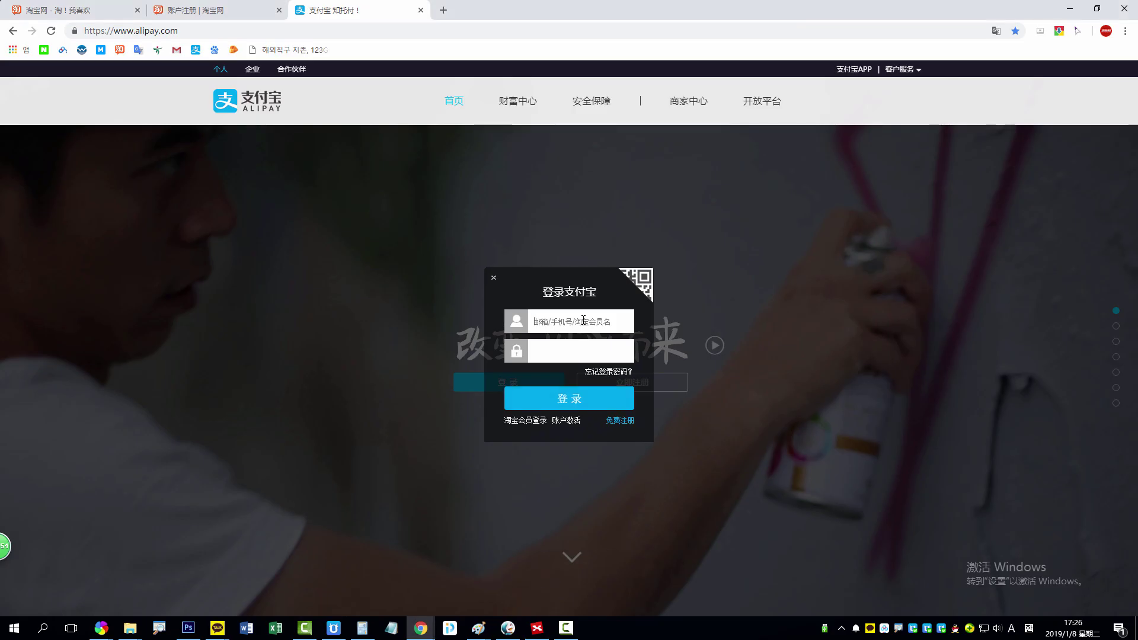
Sign in to Alipay with the account's phone-number ID and its login password
{"action": "left_click", "coordinate": [583, 352]}
{"action": "type", "text": "******"}
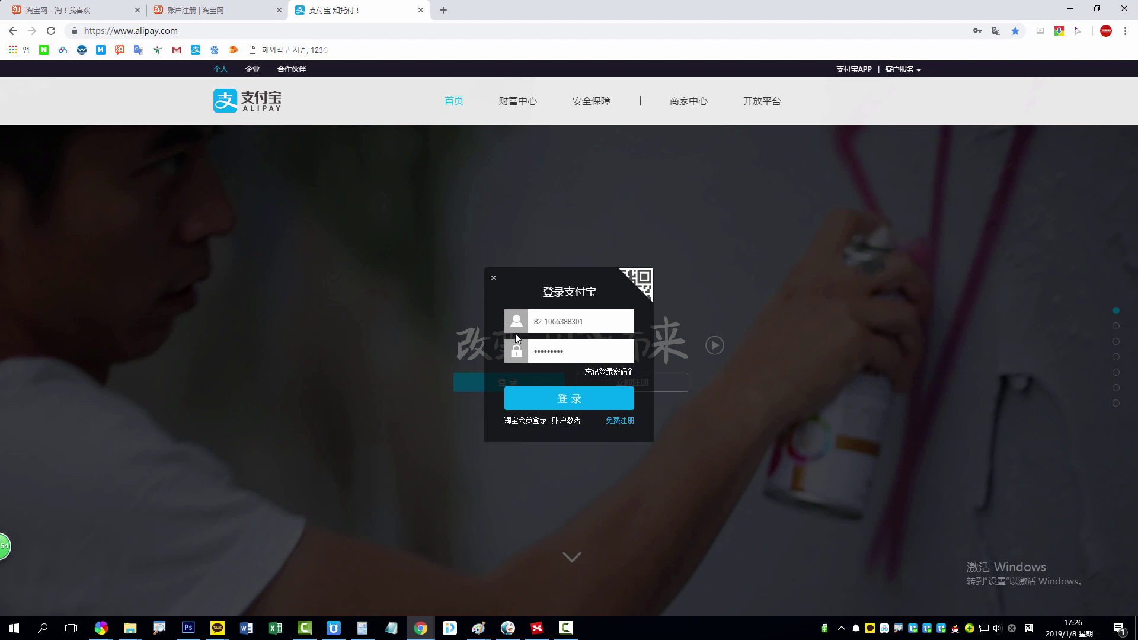
{"action": "left_click", "coordinate": [571, 403]}
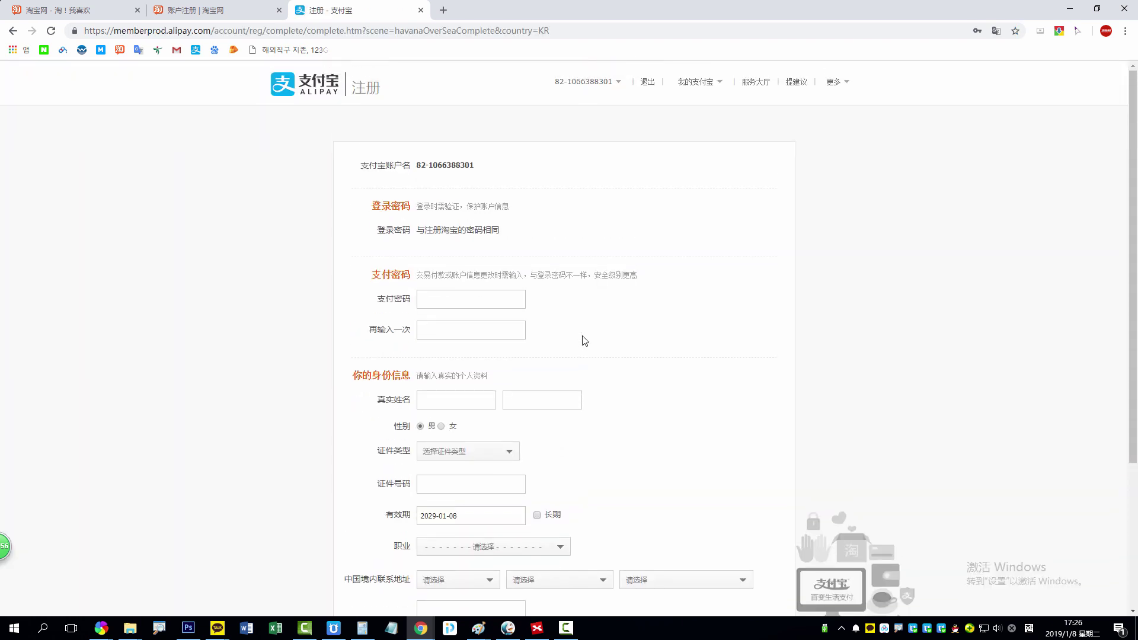
Review the 登录密码 and 支付密码 headings on the account-completion form
{"action": "scroll", "coordinate": [643, 317], "scroll_direction": "down", "scroll_amount": 3}
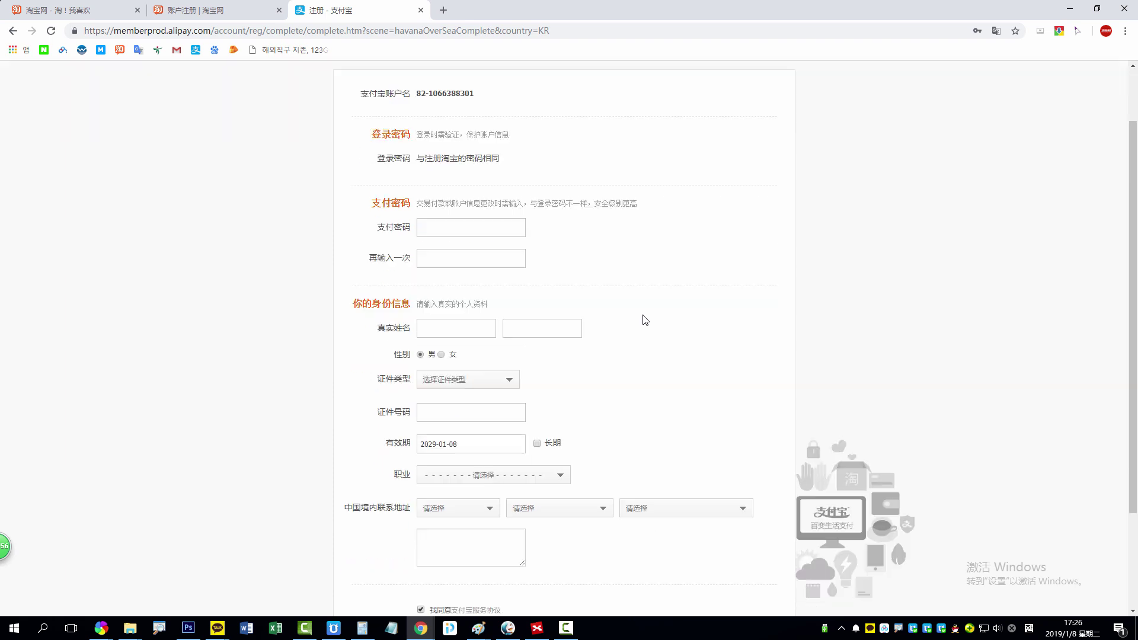
{"action": "scroll", "coordinate": [645, 317], "scroll_direction": "up", "scroll_amount": 3}
{"action": "left_click", "coordinate": [507, 293]}
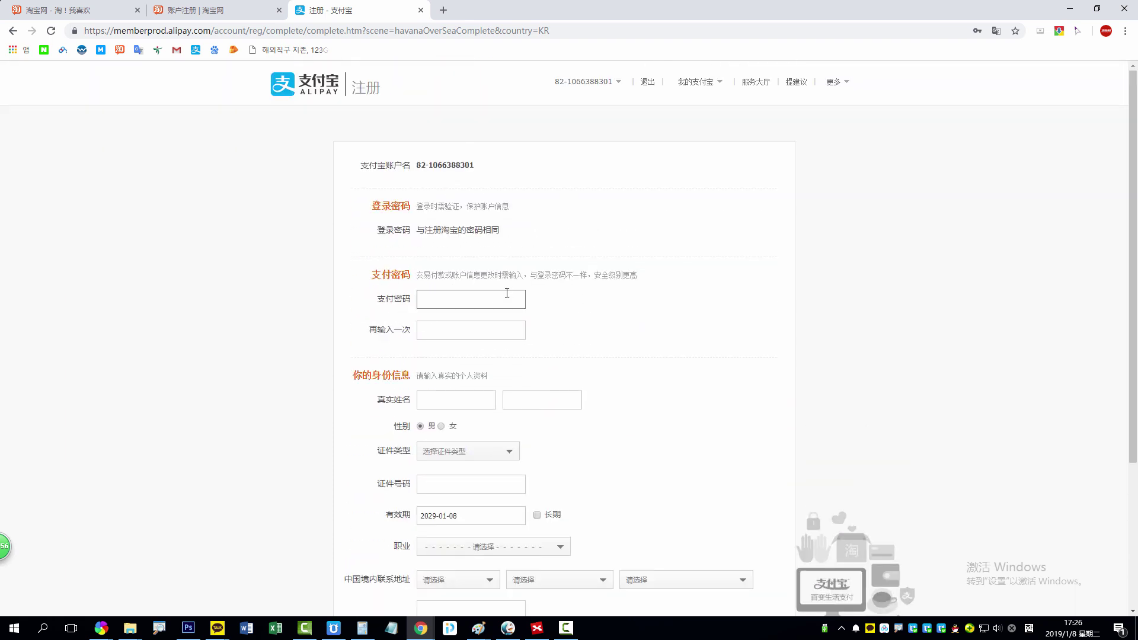
{"action": "scroll", "coordinate": [515, 293], "scroll_direction": "down", "scroll_amount": 3}
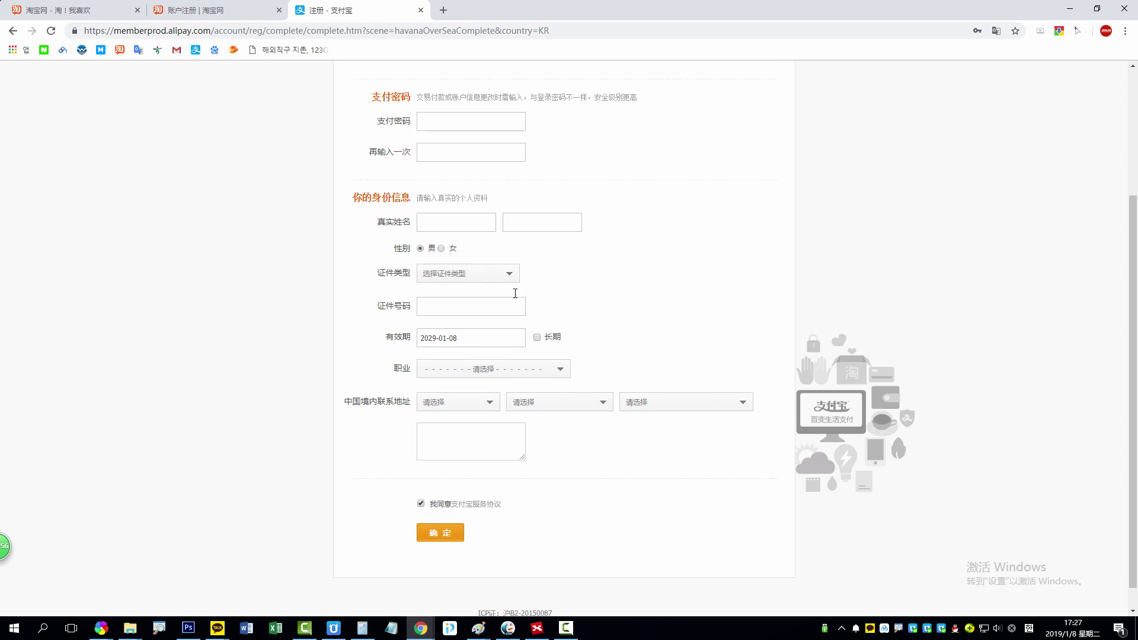
{"action": "scroll", "coordinate": [515, 293], "scroll_direction": "up", "scroll_amount": 3}
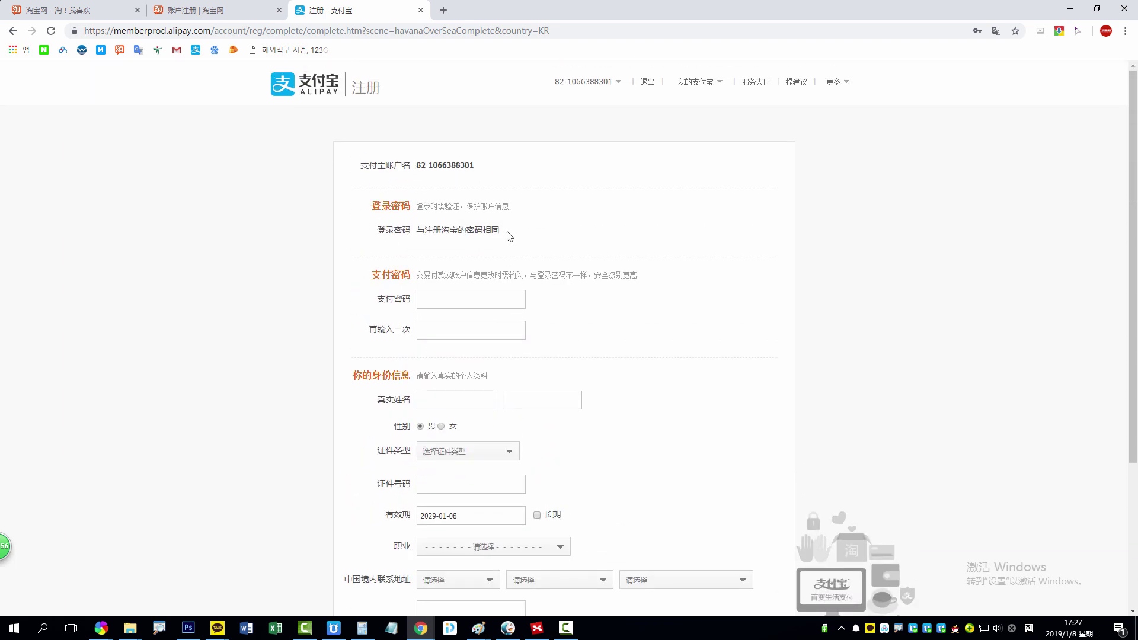
{"action": "left_click", "coordinate": [328, 94]}
{"action": "double_click", "coordinate": [379, 205]}
{"action": "left_click_drag", "start_coordinate": [370, 214], "coordinate": [503, 207]}
{"action": "left_click", "coordinate": [451, 207]}
{"action": "left_click_drag", "start_coordinate": [371, 274], "coordinate": [401, 276]}
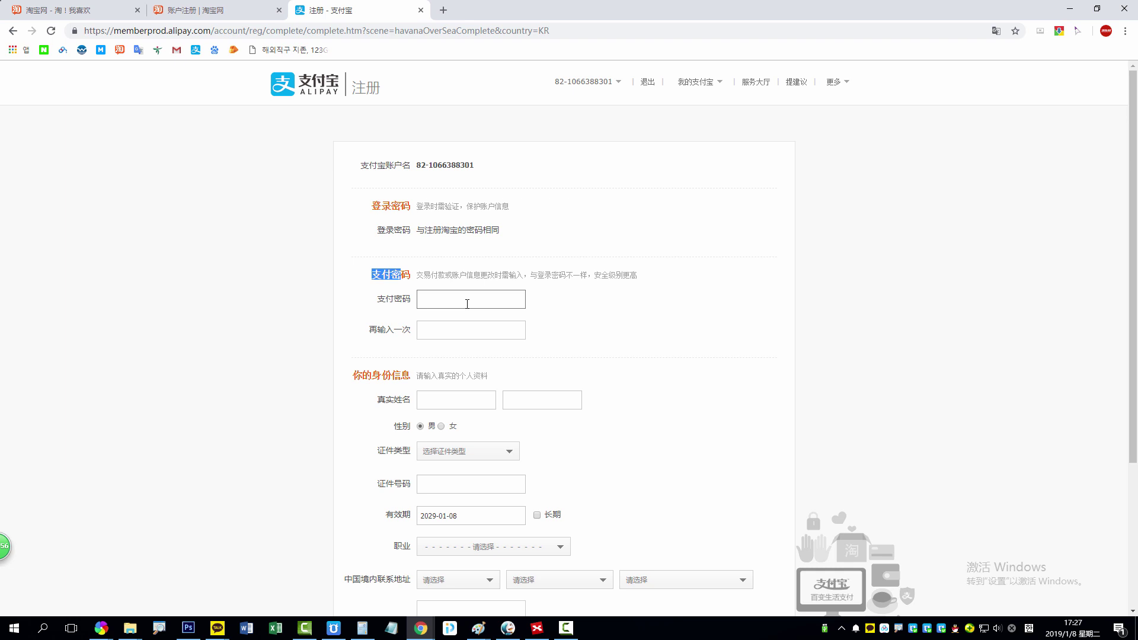
Enter the six-digit payment password and confirm it, then switch back to XMind
{"action": "left_click", "coordinate": [364, 307]}
{"action": "left_click", "coordinate": [419, 299]}
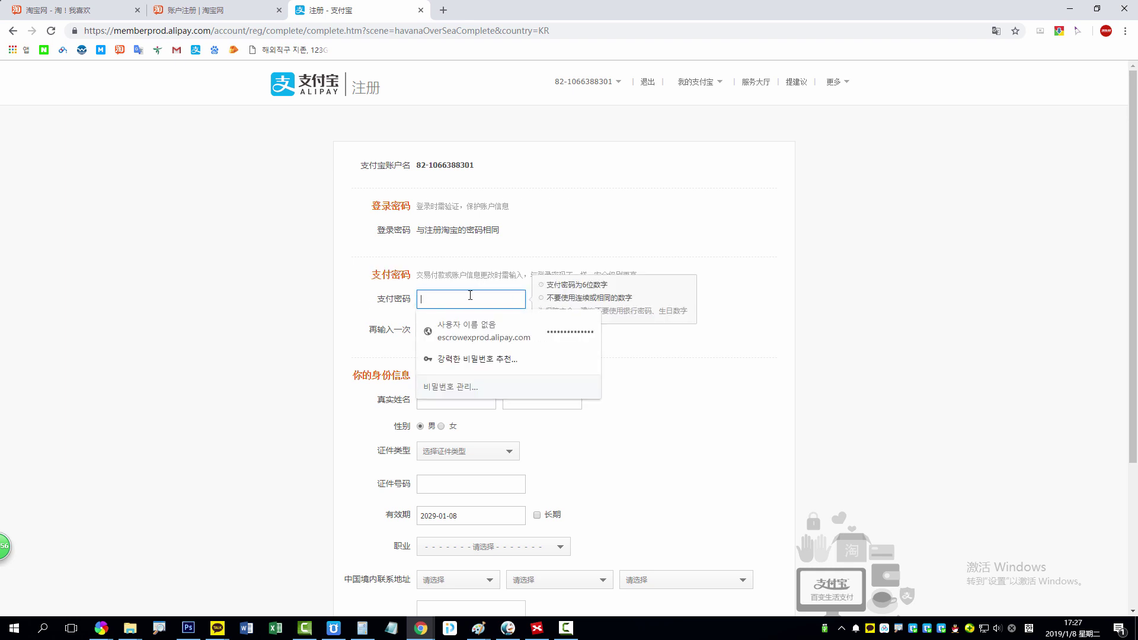
{"action": "type", "text": "••••••"}
{"action": "left_click", "coordinate": [364, 303]}
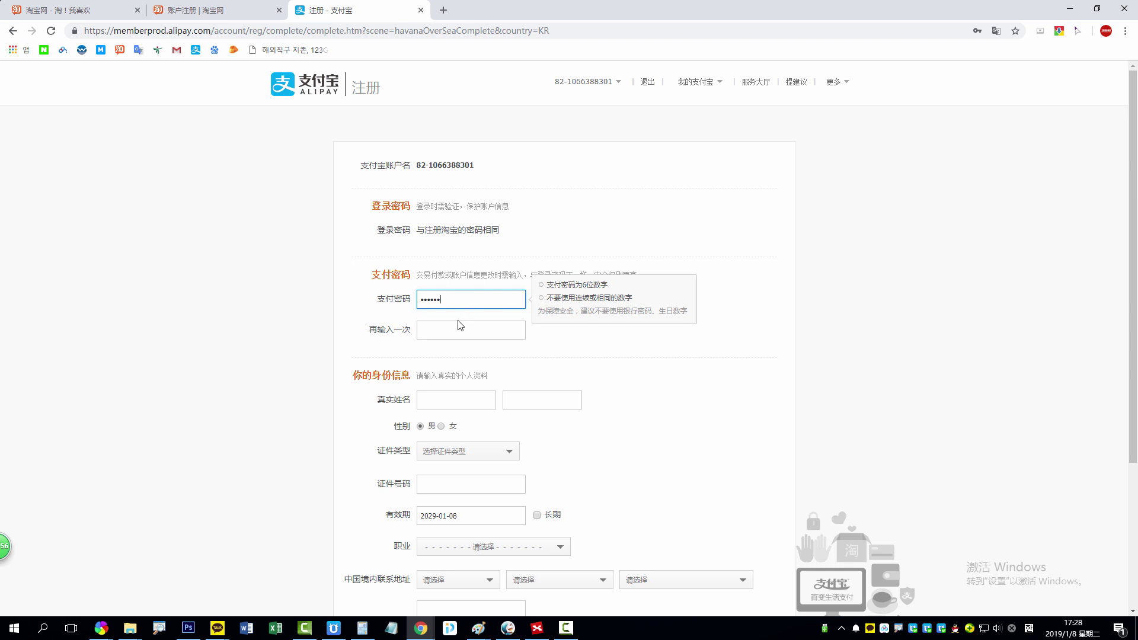
{"action": "left_click", "coordinate": [456, 330]}
{"action": "type", "text": "•"}
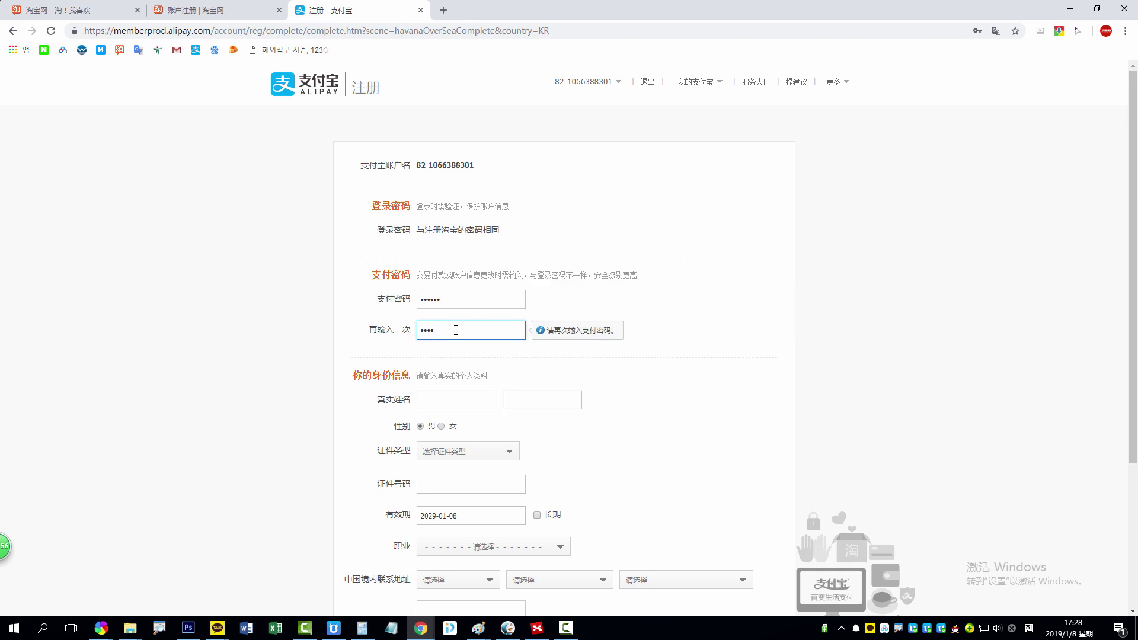
{"action": "left_click", "coordinate": [378, 300]}
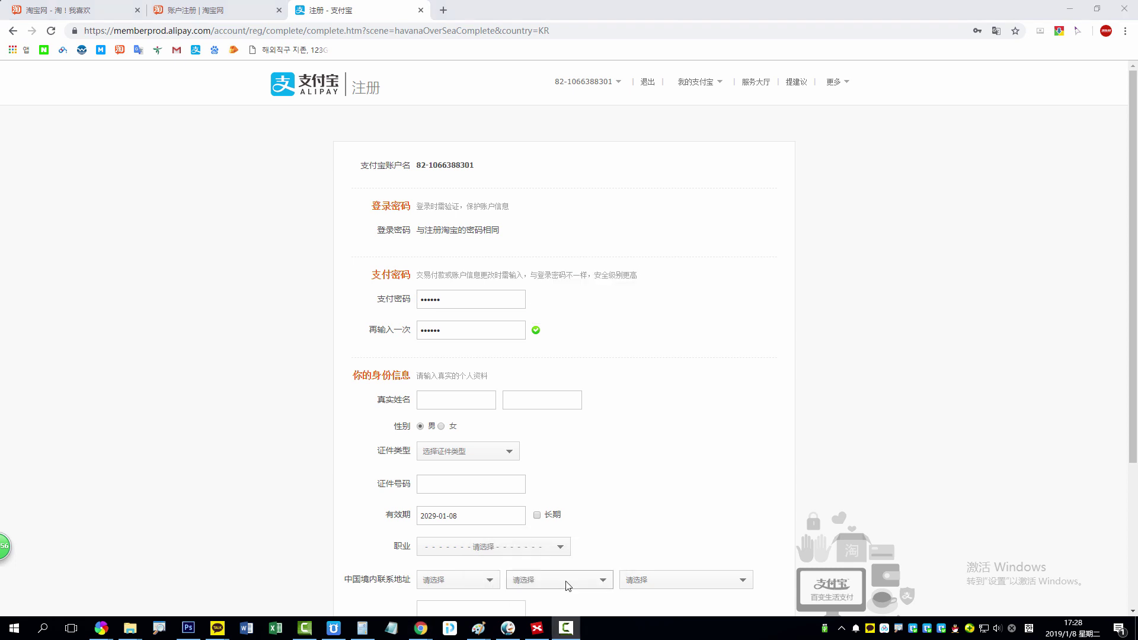
{"action": "left_click", "coordinate": [541, 630]}
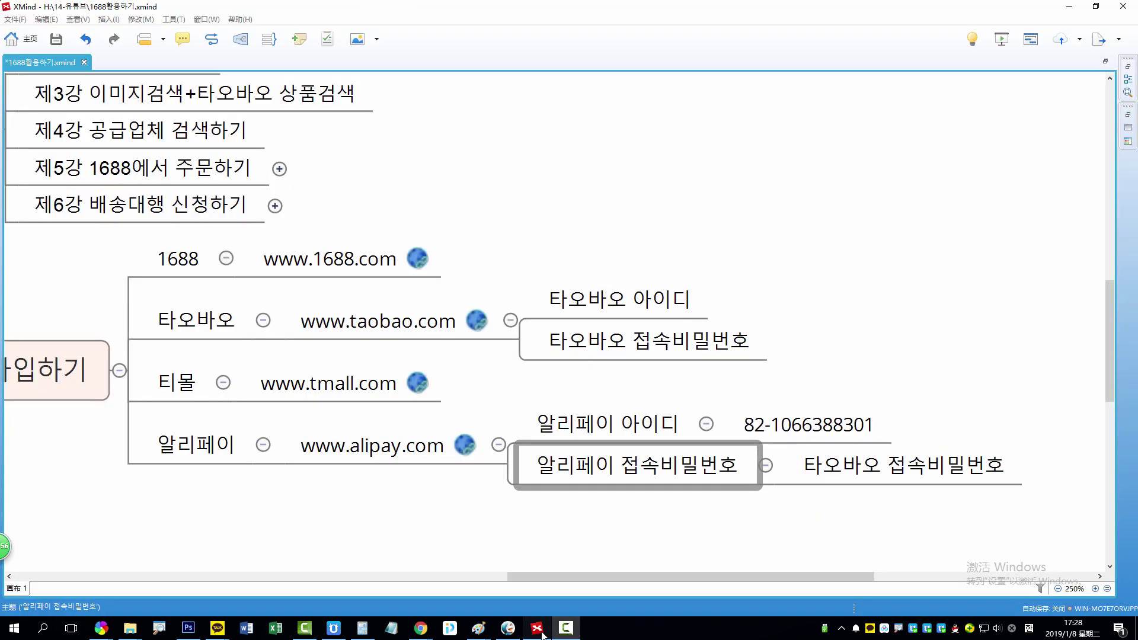
Add a 알리페이 결제비밀번호 topic with child 숫자6자리 below 알리페이 접속비밀번호
{"action": "left_click", "coordinate": [854, 474]}
{"action": "left_click", "coordinate": [691, 465]}
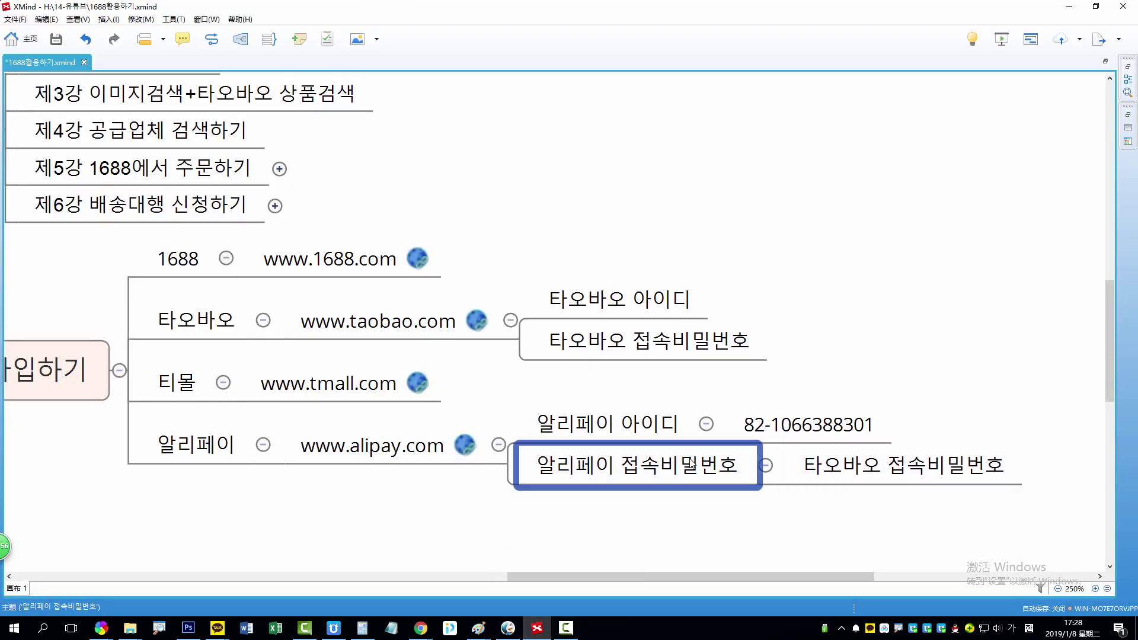
{"action": "key", "text": "Return"}
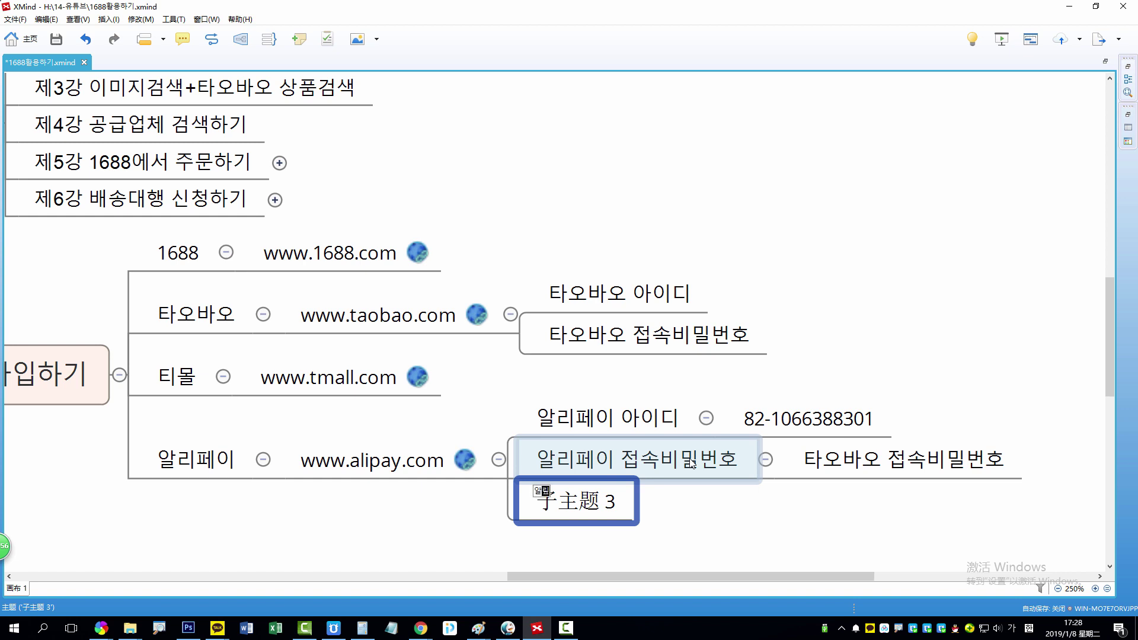
{"action": "type", "text": "알리페이 결제"}
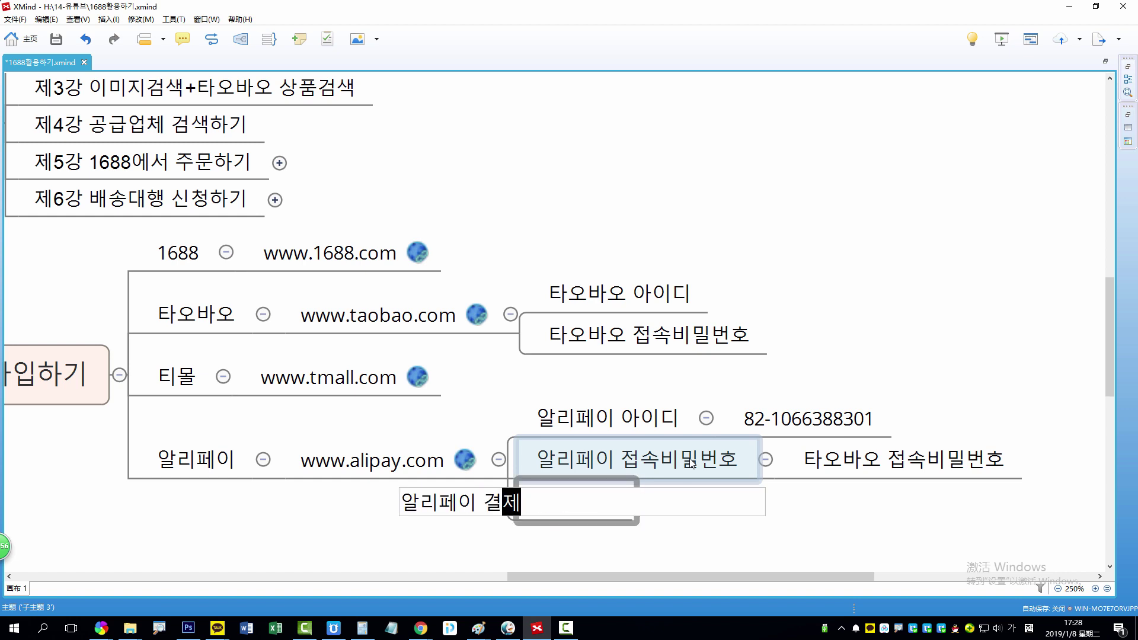
{"action": "type", "text": "비밀번호"}
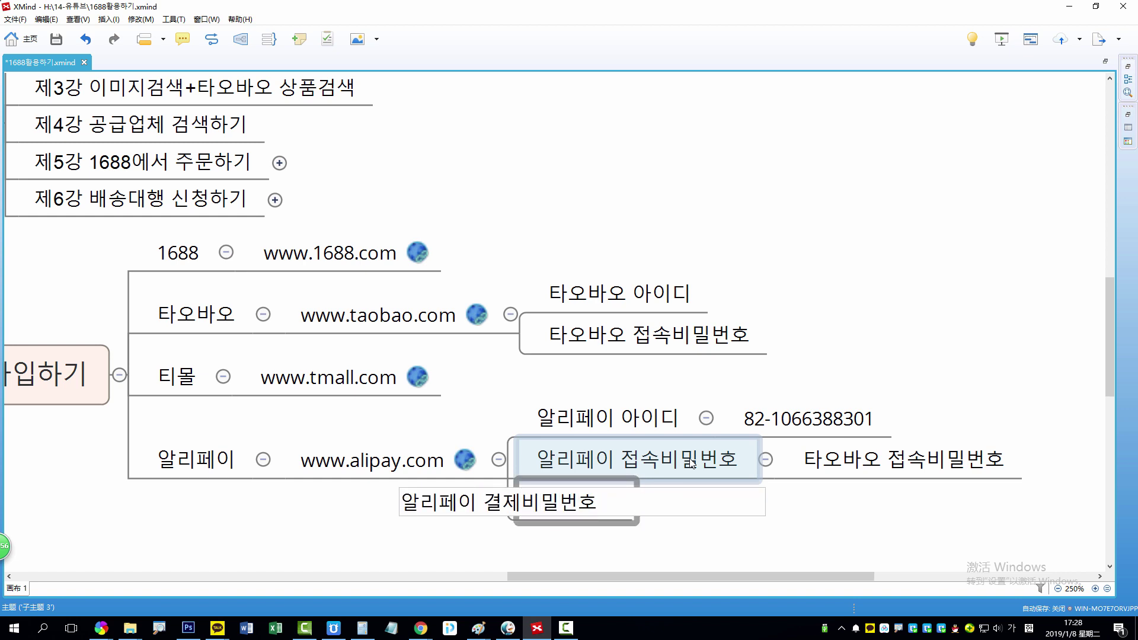
{"action": "key", "text": "Return"}
{"action": "key", "text": "Tab"}
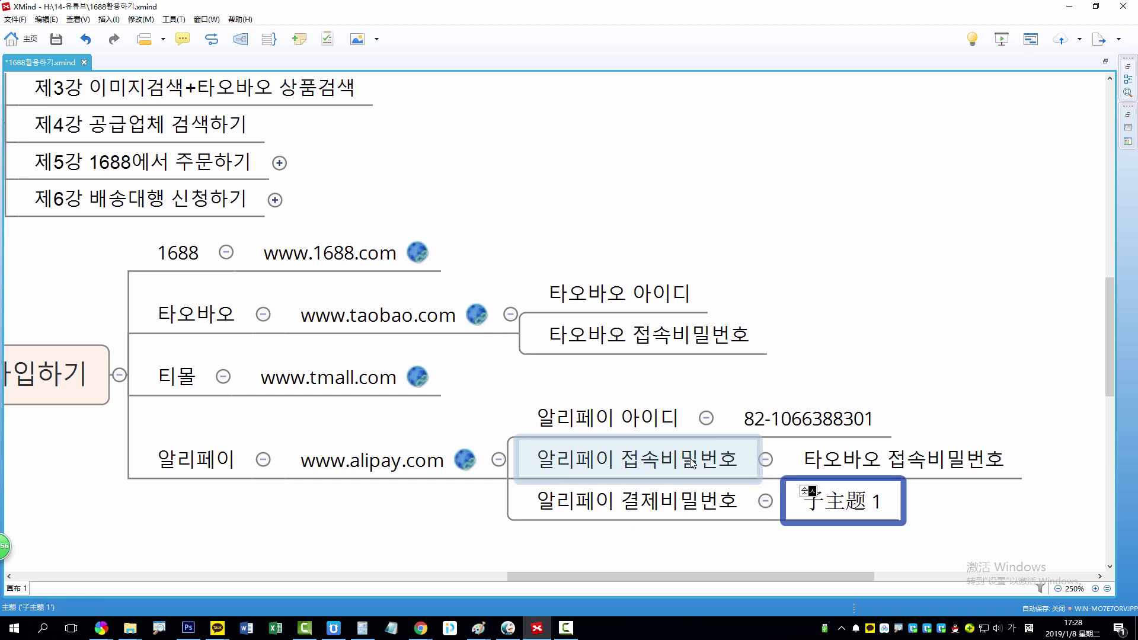
{"action": "type", "text": "숫자6자리"}
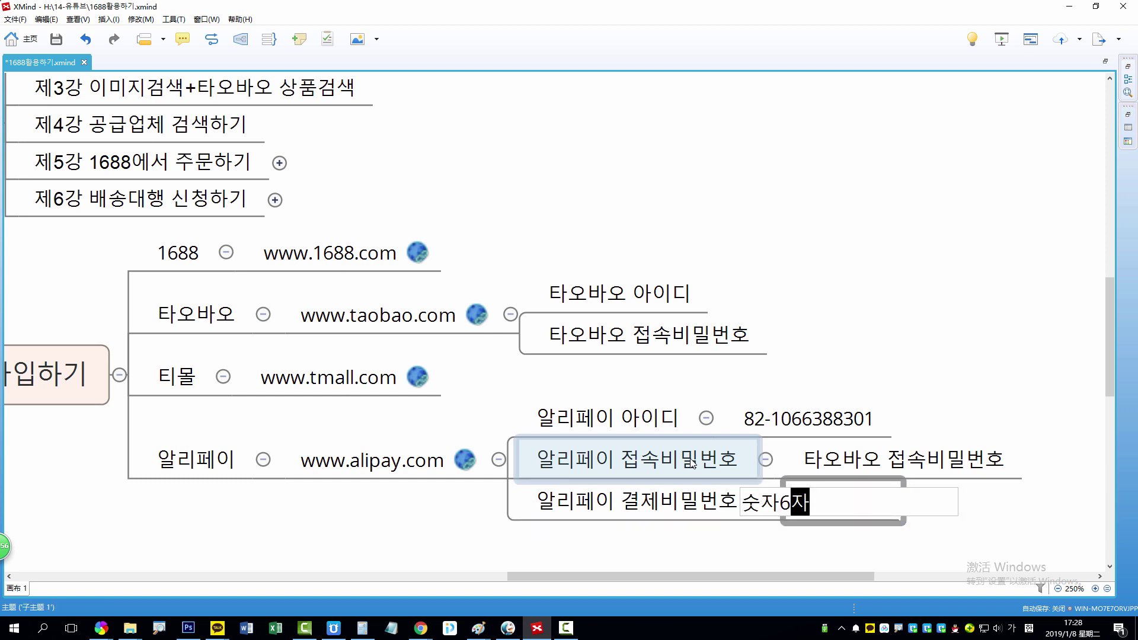
{"action": "key", "text": "Return"}
Point out the new password topics, then return to the Alipay registration form
{"action": "left_click", "coordinate": [757, 315]}
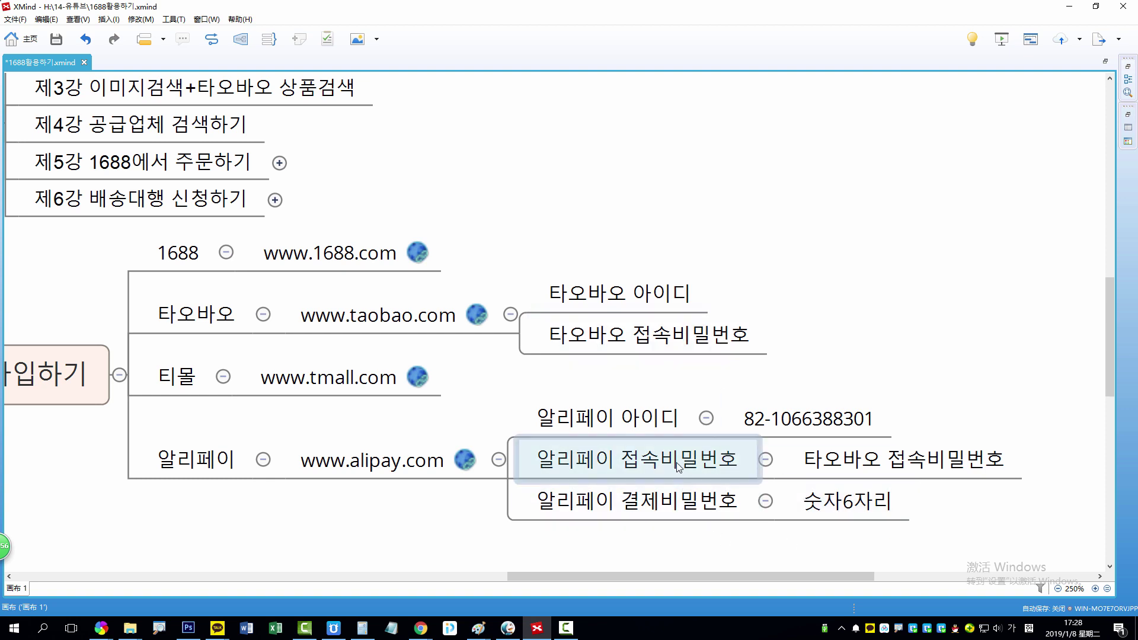
{"action": "left_click", "coordinate": [836, 465]}
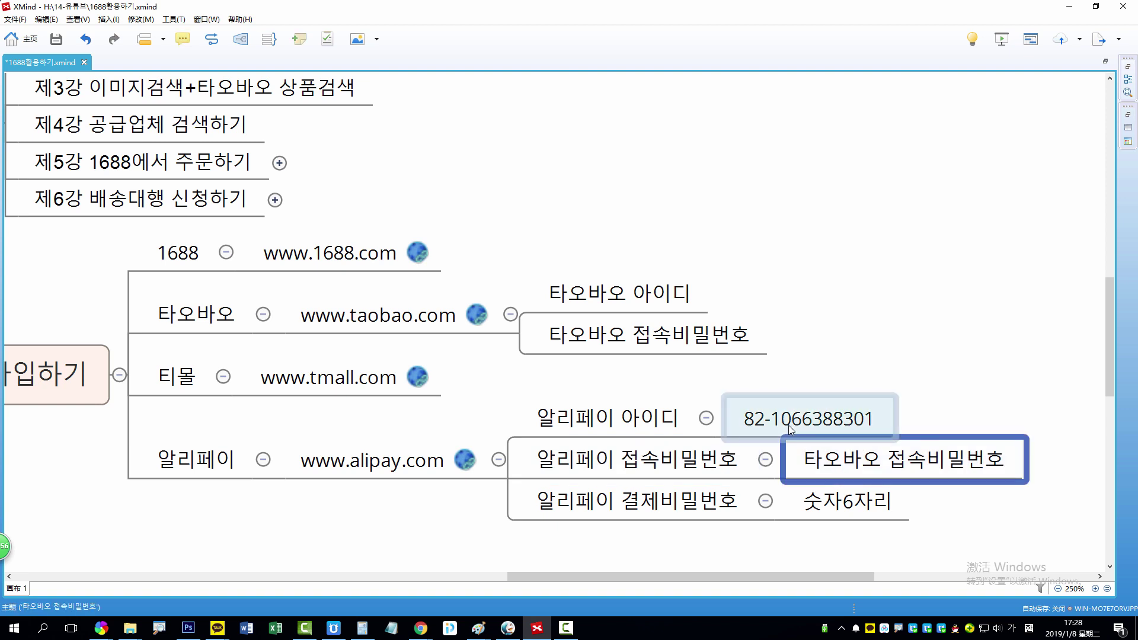
{"action": "left_click", "coordinate": [715, 487]}
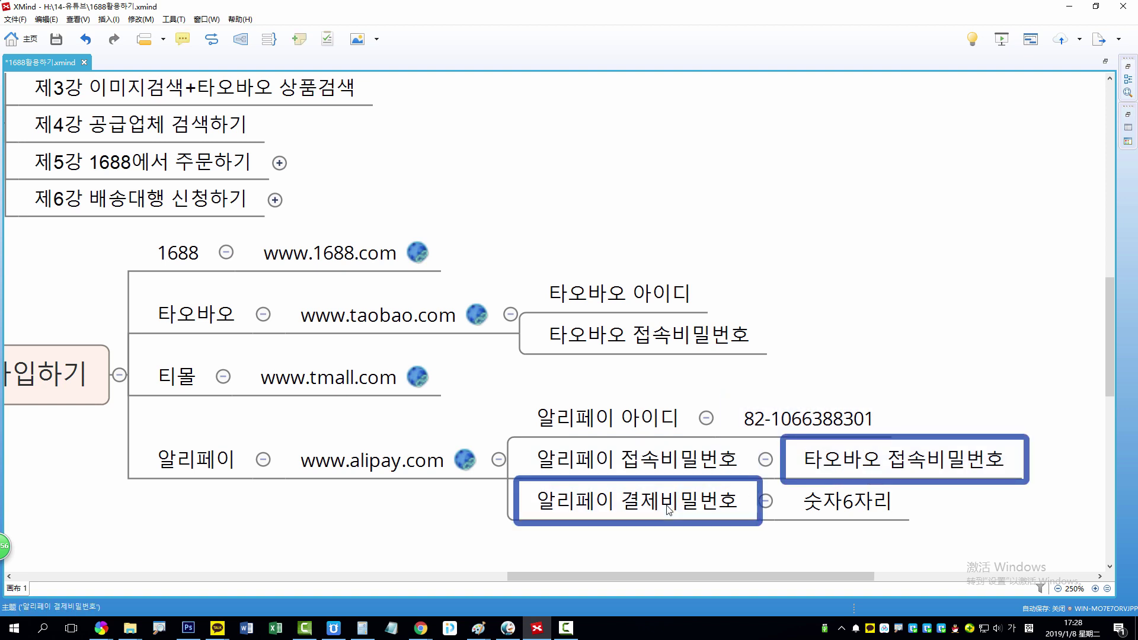
{"action": "left_click", "coordinate": [841, 513]}
{"action": "mouse_move", "coordinate": [435, 618]}
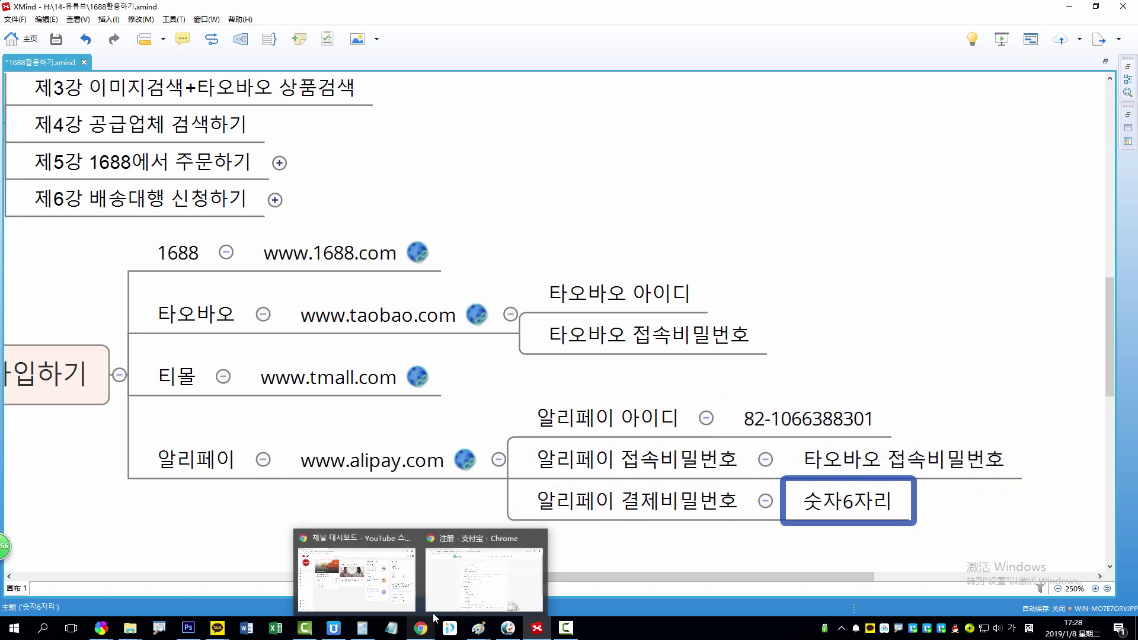
{"action": "left_click", "coordinate": [483, 572]}
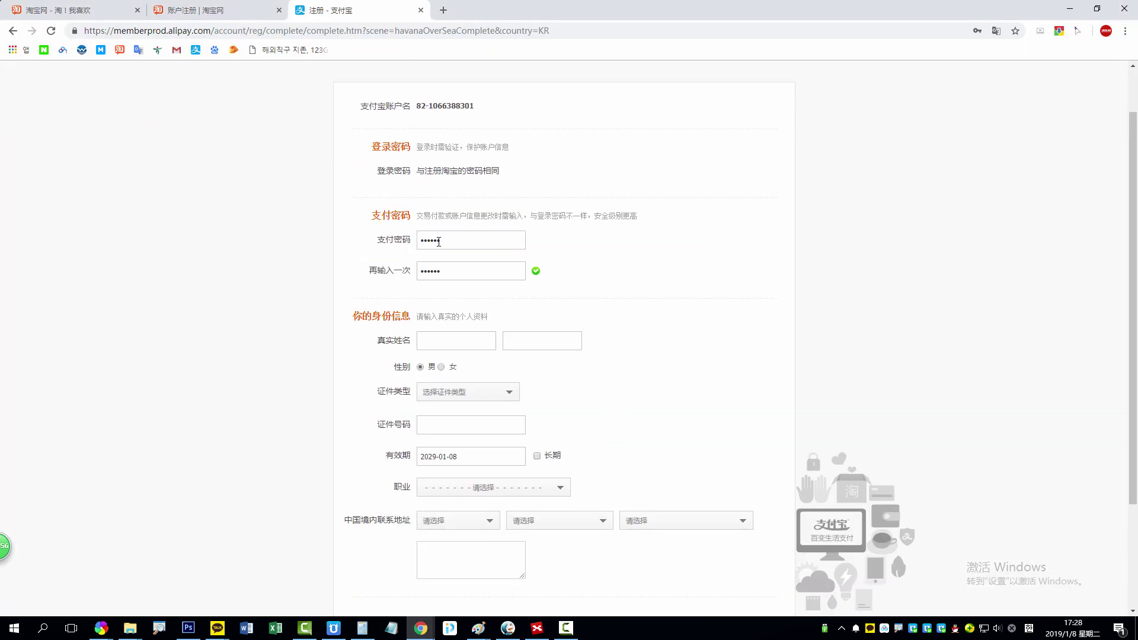
Enter the account holder's real name into the surname and given-name fields of the identity section
{"action": "left_click_drag", "start_coordinate": [354, 315], "coordinate": [402, 313]}
{"action": "left_click", "coordinate": [425, 339]}
{"action": "left_click", "coordinate": [531, 342]}
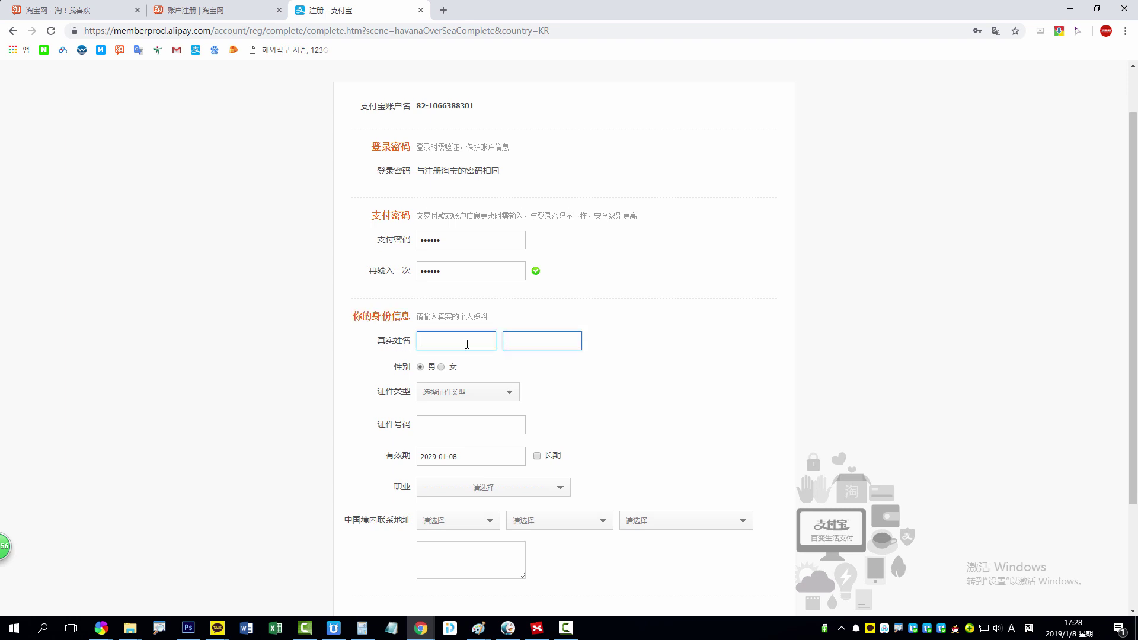
{"action": "left_click", "coordinate": [590, 371]}
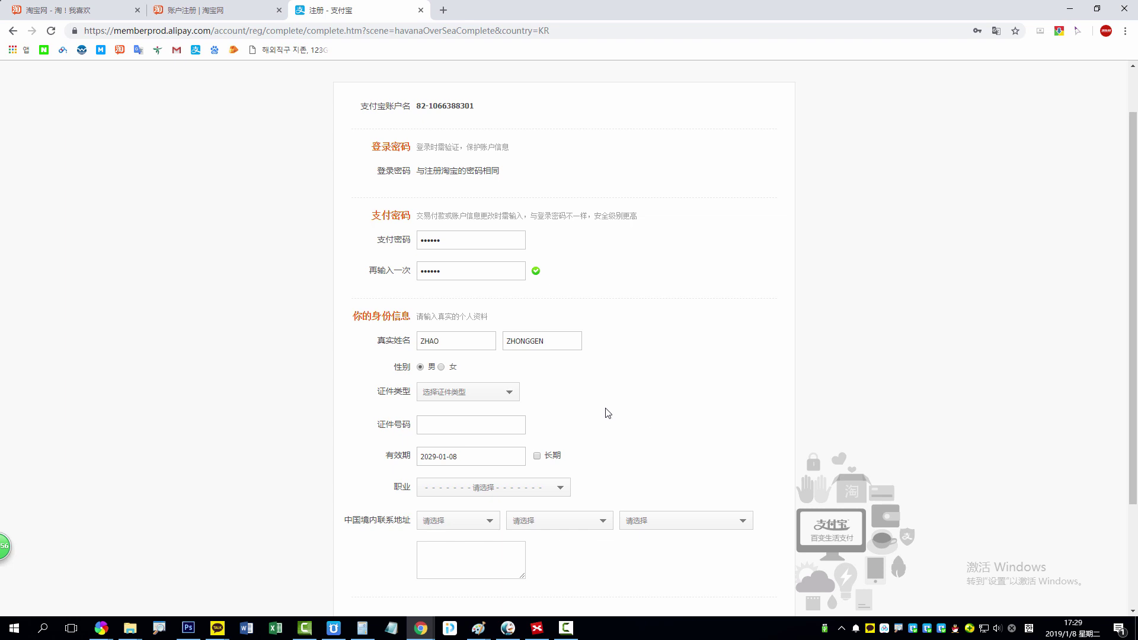
{"action": "left_click", "coordinate": [456, 336]}
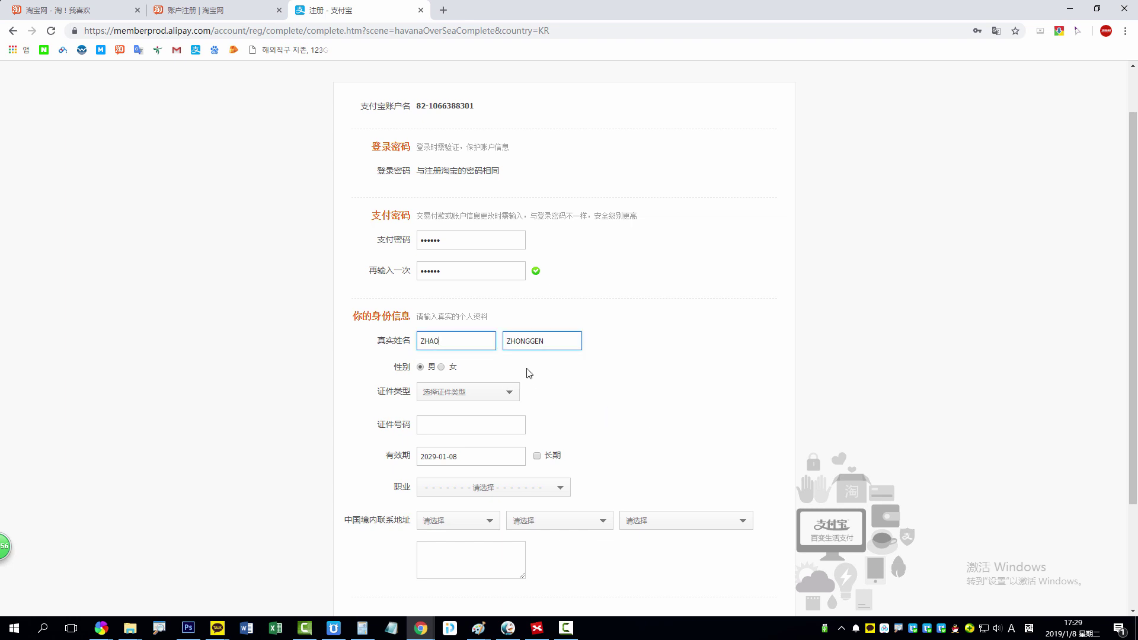
Scroll past the gender setting and open the 证件类型 dropdown of ID document types
{"action": "scroll", "coordinate": [537, 382], "scroll_direction": "down", "scroll_amount": 1}
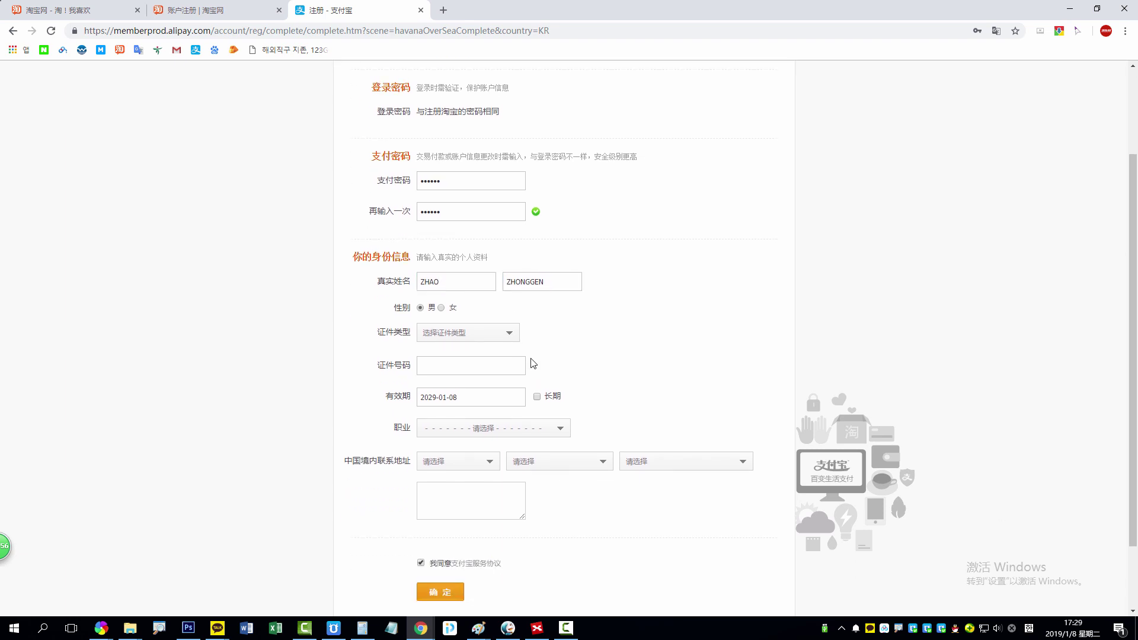
{"action": "left_click_drag", "start_coordinate": [395, 311], "coordinate": [416, 314]}
{"action": "left_click", "coordinate": [417, 314]}
{"action": "double_click", "coordinate": [386, 333]}
{"action": "left_click", "coordinate": [399, 345]}
{"action": "left_click_drag", "start_coordinate": [378, 333], "coordinate": [408, 336]}
{"action": "left_click", "coordinate": [465, 335]}
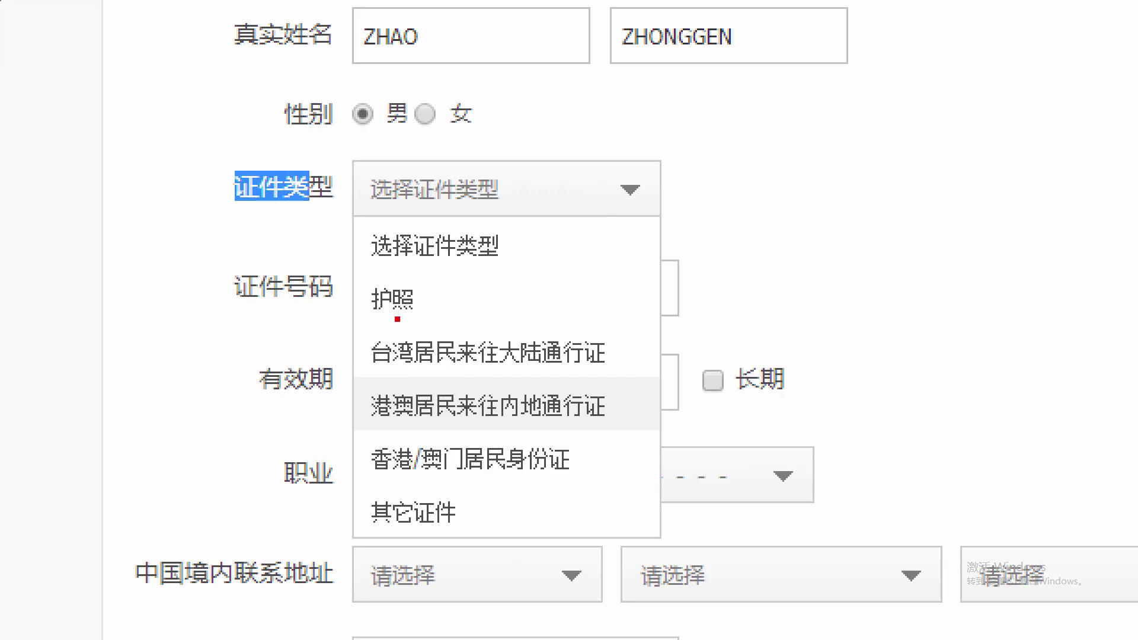
Choose 护照 as the ID type and enter the passport number in 证件号码
{"action": "mouse_move", "coordinate": [441, 279]}
{"action": "left_mouse_down"}
{"action": "mouse_move", "coordinate": [340, 305]}
{"action": "mouse_move", "coordinate": [477, 288]}
{"action": "mouse_move", "coordinate": [430, 273]}
{"action": "left_mouse_up"}
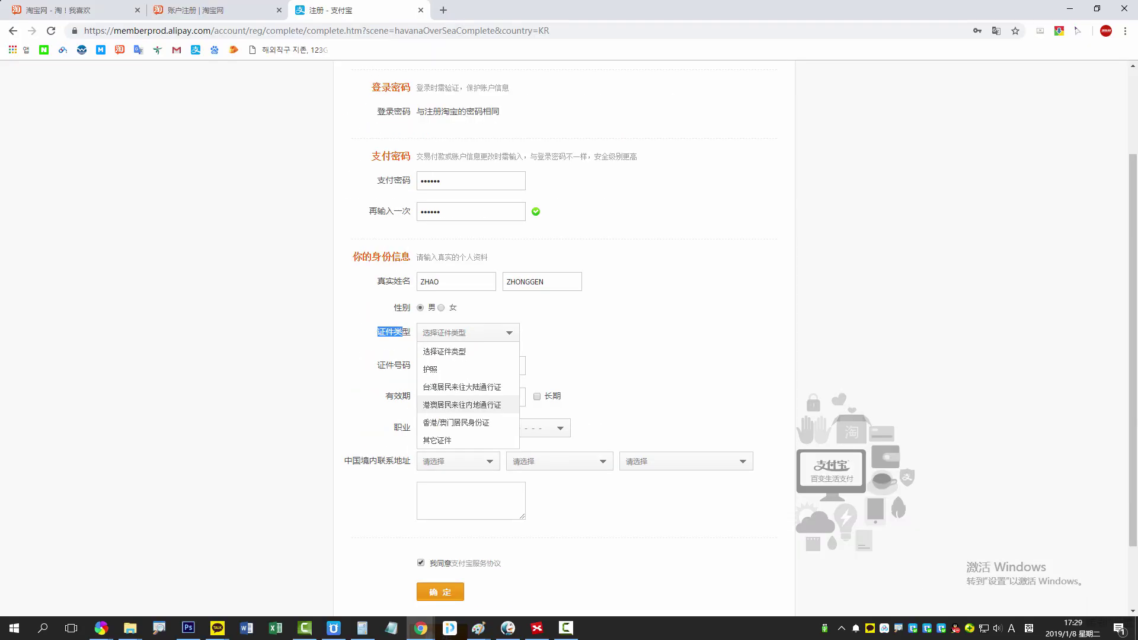
{"action": "left_click", "coordinate": [439, 369]}
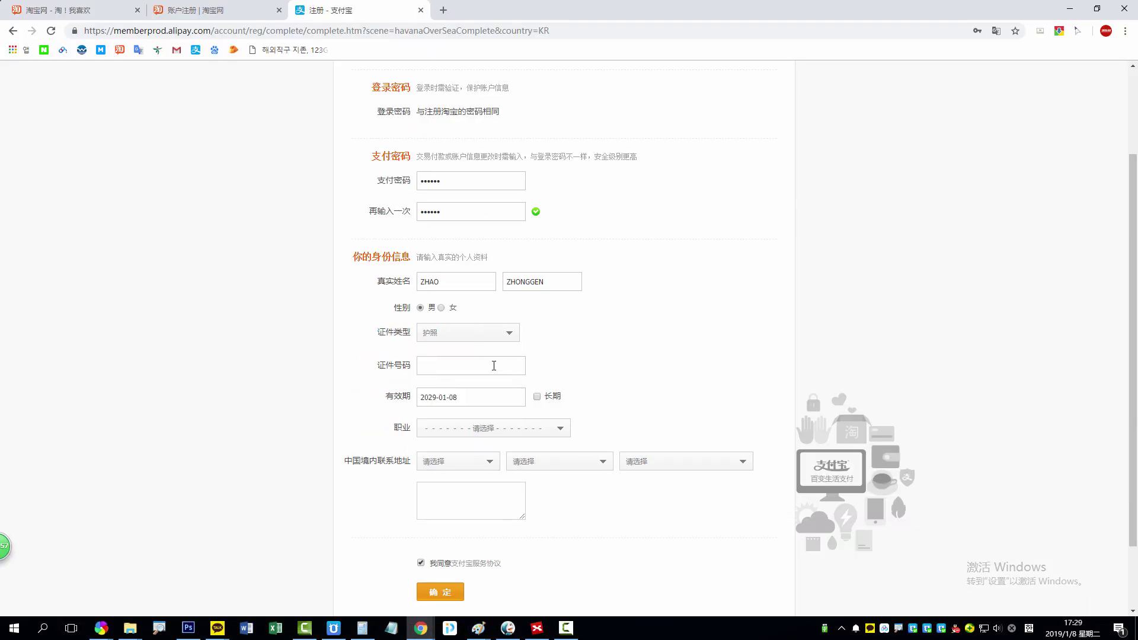
{"action": "left_click", "coordinate": [470, 364]}
{"action": "left_click", "coordinate": [539, 361]}
{"action": "left_click", "coordinate": [457, 368]}
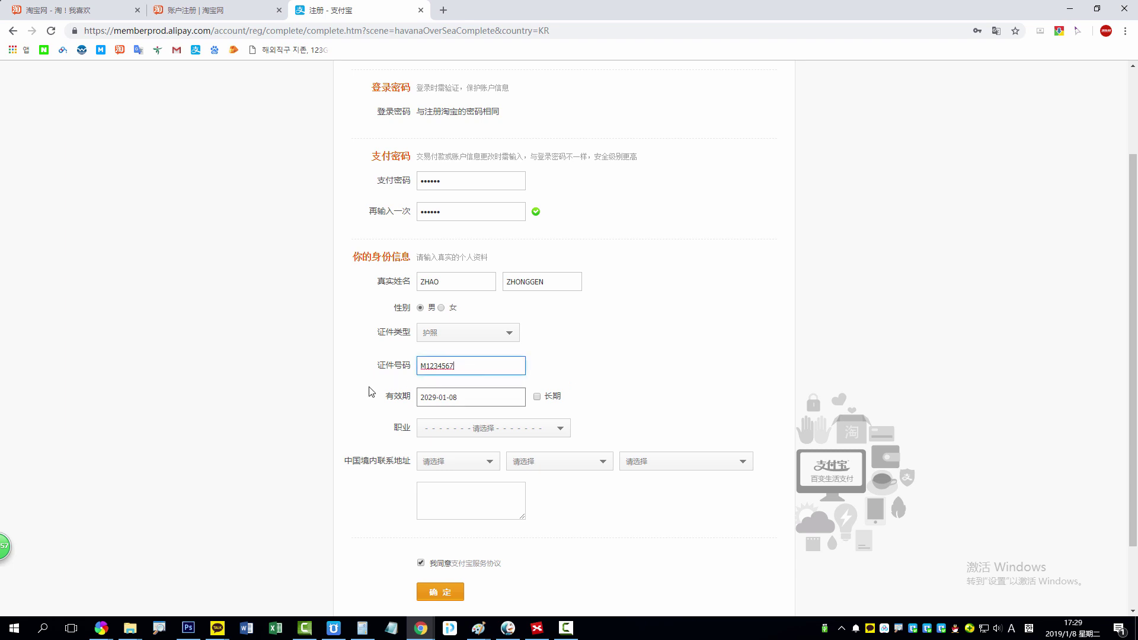
{"action": "left_click", "coordinate": [330, 379]}
{"action": "left_click", "coordinate": [469, 365]}
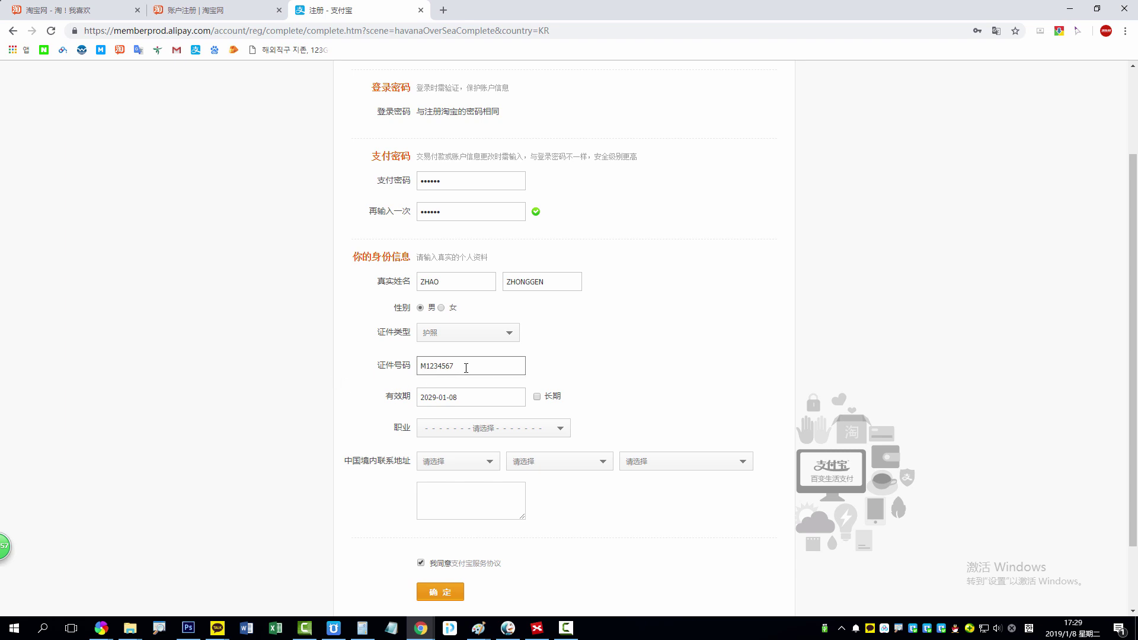
{"action": "left_click", "coordinate": [584, 373]}
{"action": "scroll", "coordinate": [585, 374], "scroll_direction": "down", "scroll_amount": 1}
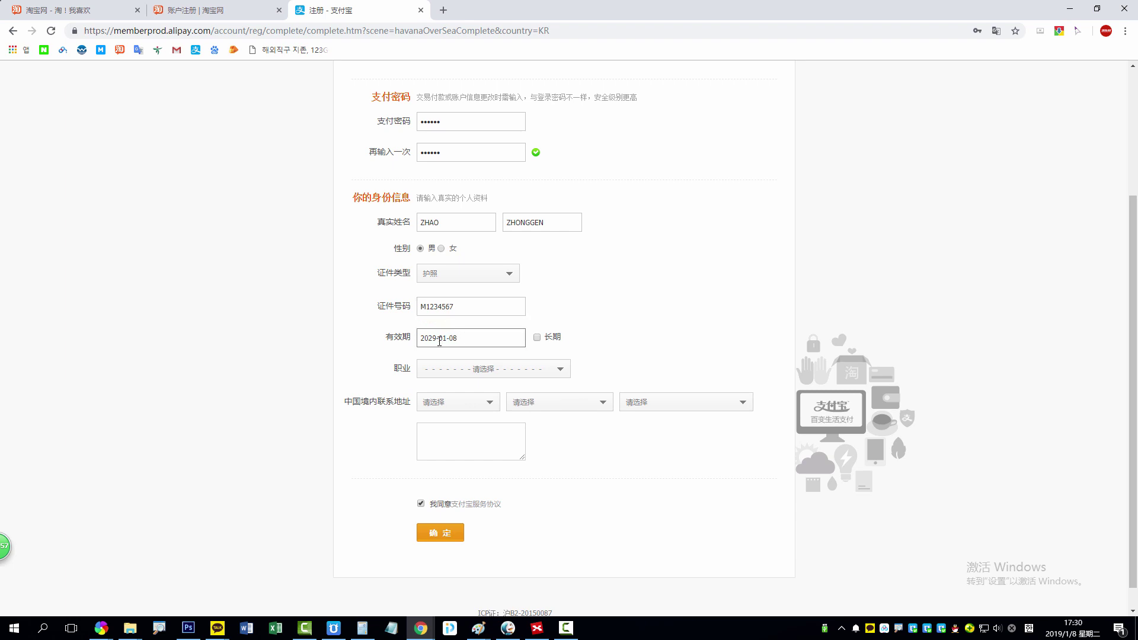
Check the passport number and 2029-01-08 validity date, then list the 职业 choices
{"action": "double_click", "coordinate": [470, 308]}
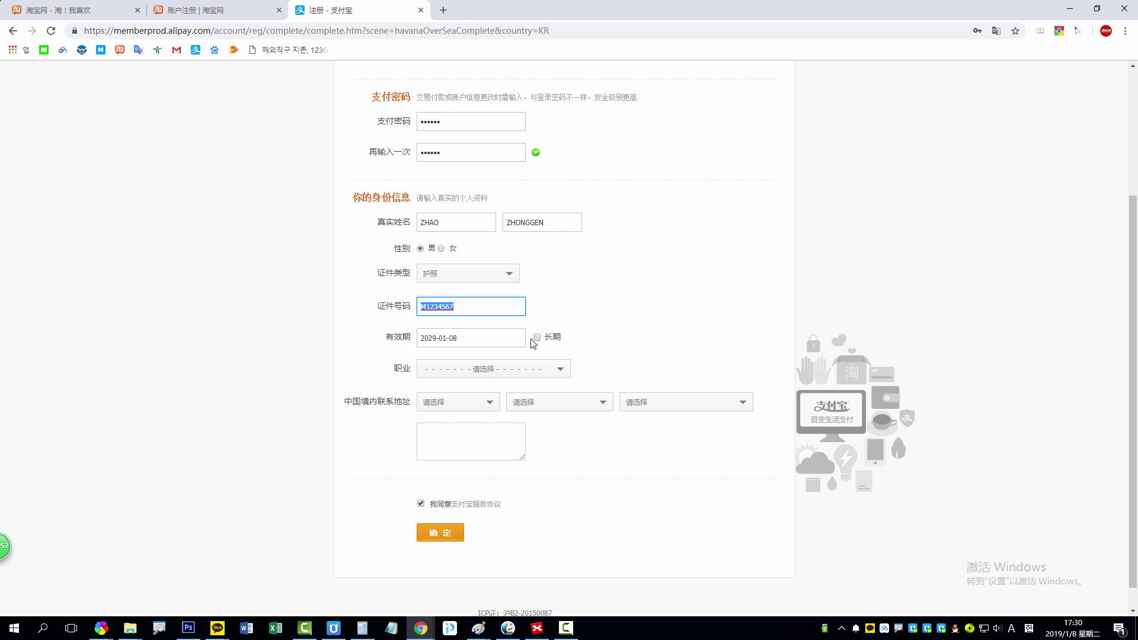
{"action": "left_click", "coordinate": [465, 338]}
{"action": "left_click", "coordinate": [349, 349]}
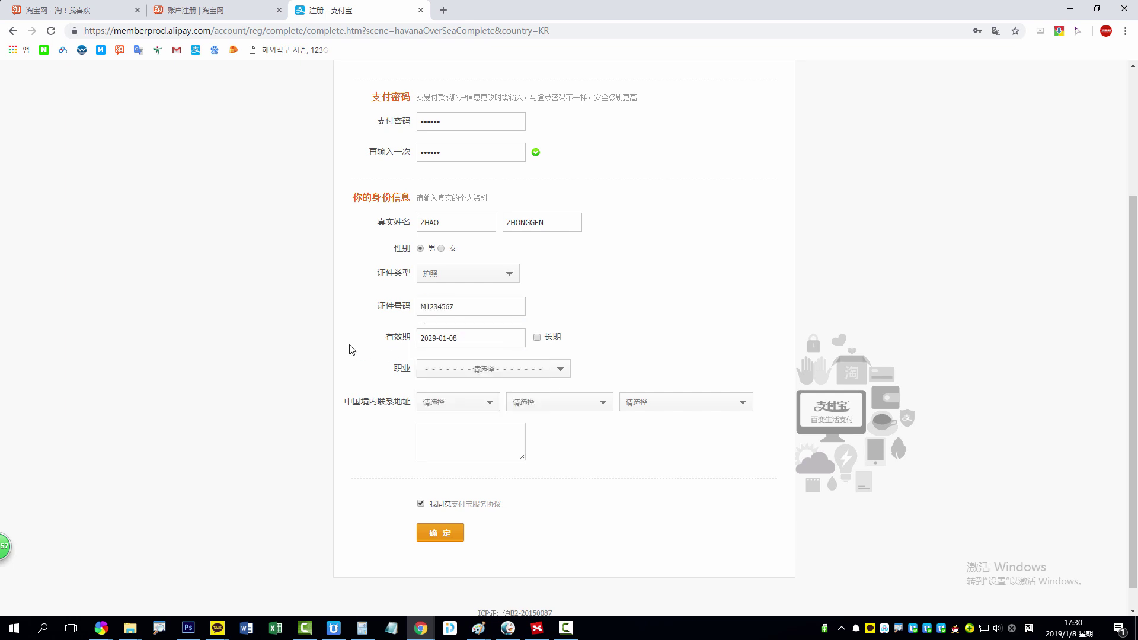
{"action": "key", "text": "shift+Tab"}
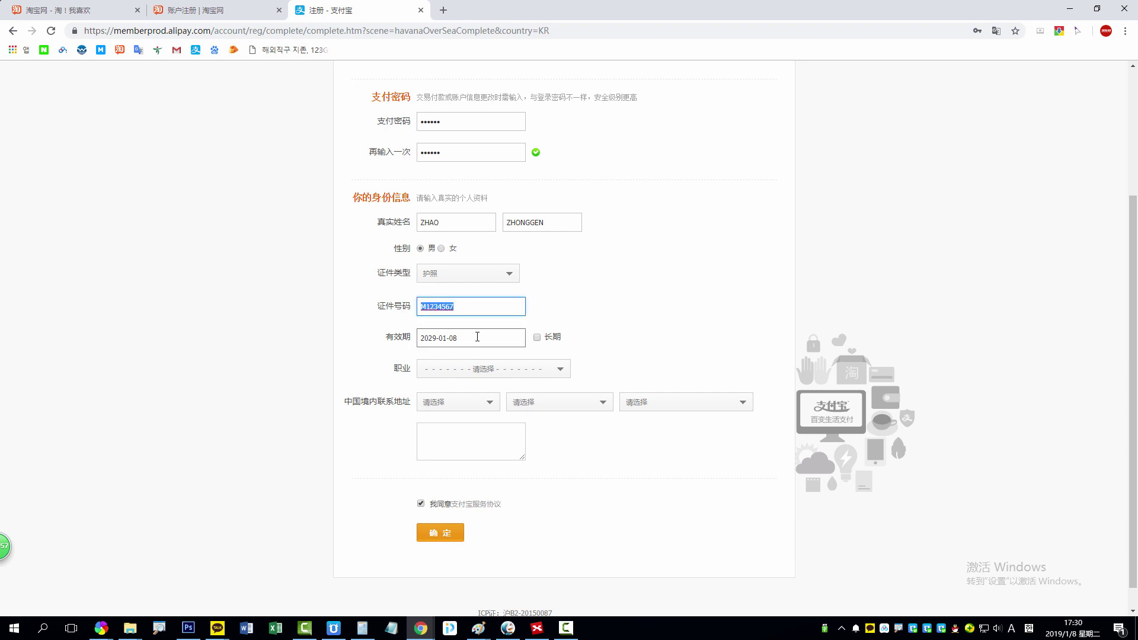
{"action": "left_click", "coordinate": [381, 361]}
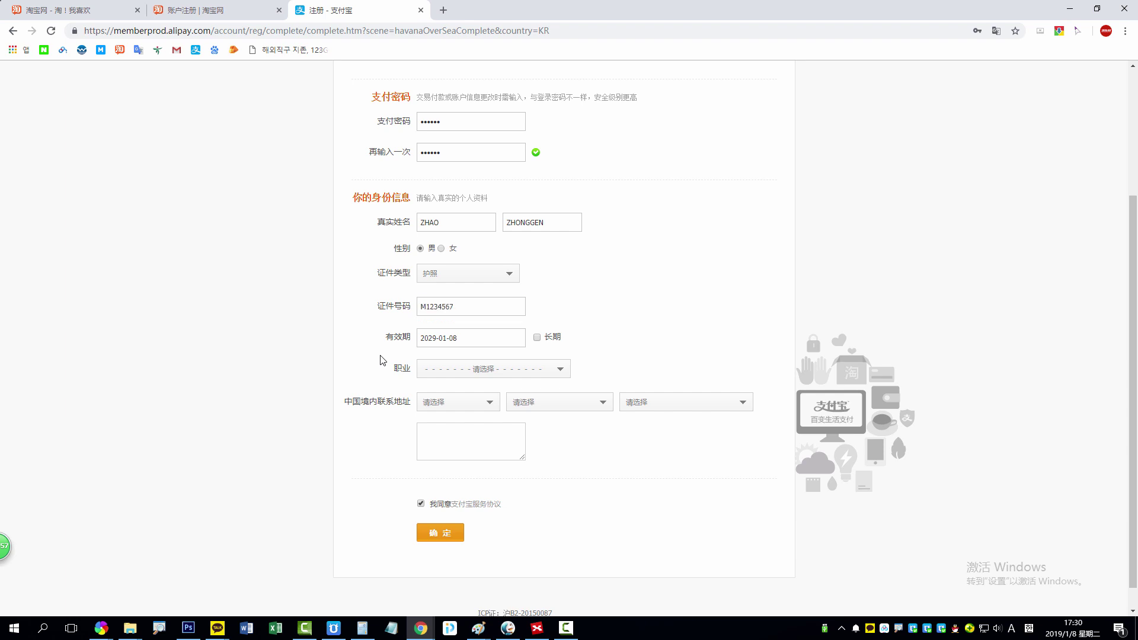
{"action": "scroll", "coordinate": [394, 359], "scroll_direction": "down", "scroll_amount": 1}
{"action": "left_click", "coordinate": [492, 349]}
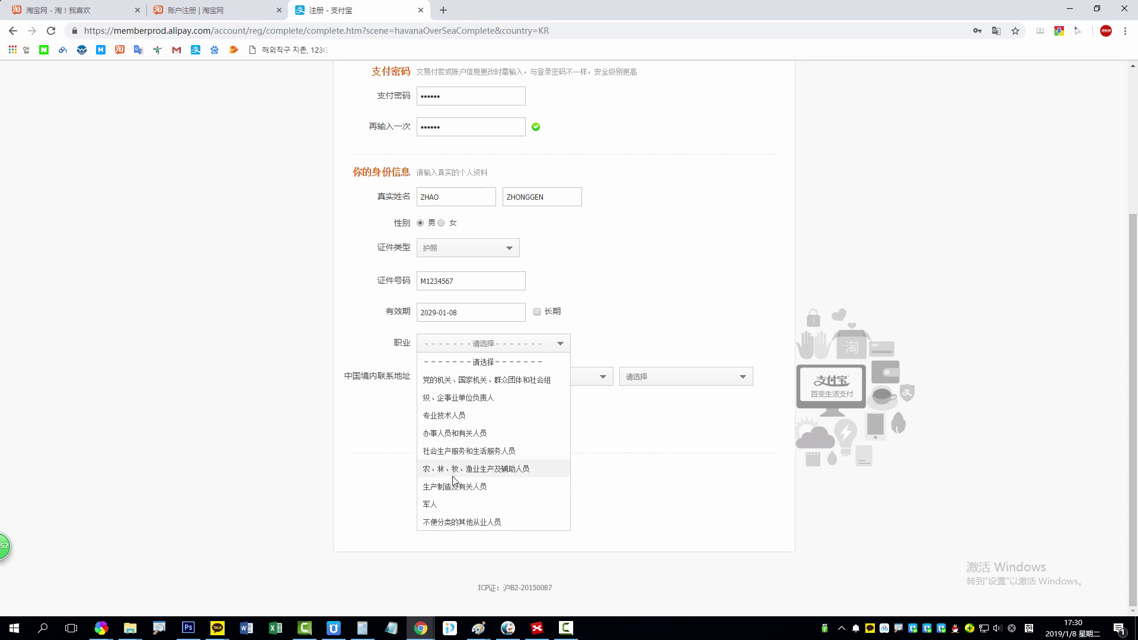
Set the occupation to 不便分类的其他从业人员
{"action": "left_click", "coordinate": [455, 523]}
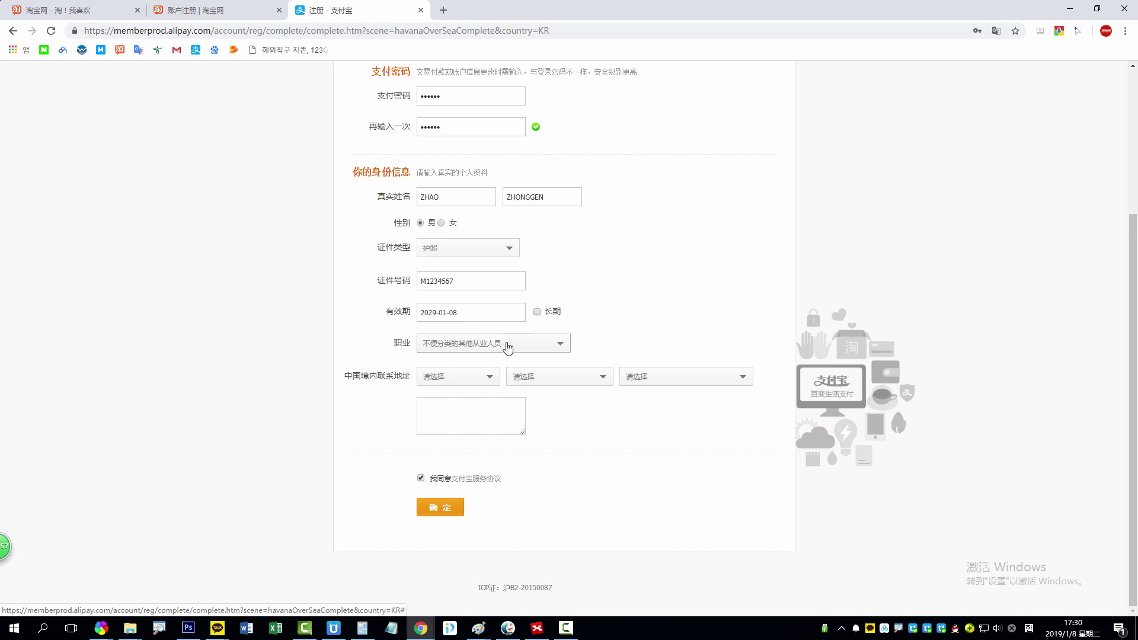
{"action": "triple_click", "coordinate": [684, 331]}
{"action": "left_click", "coordinate": [650, 326]}
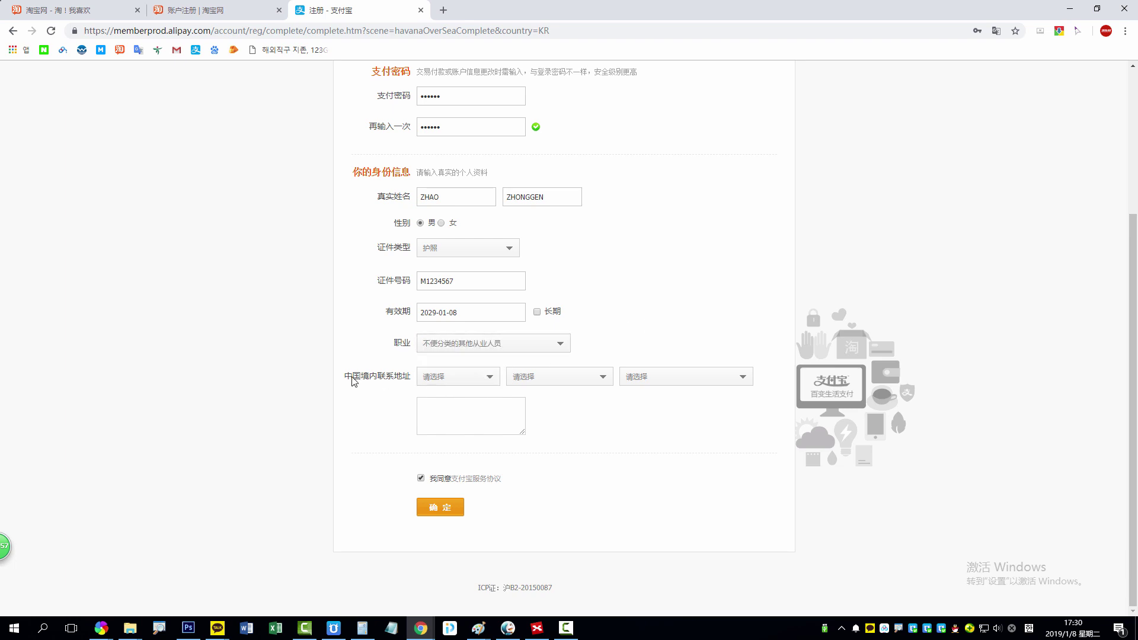
Set the contact address to 海外 / 海外 with KOREA as the detailed address
{"action": "left_click_drag", "start_coordinate": [353, 380], "coordinate": [405, 381]}
{"action": "left_click", "coordinate": [400, 404]}
{"action": "left_click", "coordinate": [477, 377]}
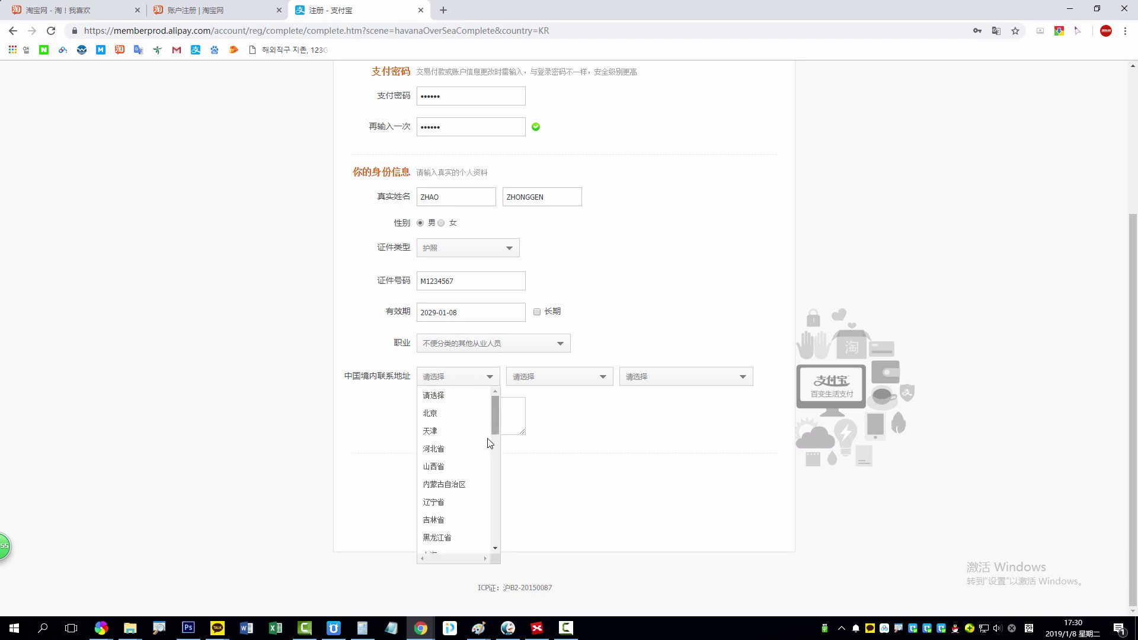
{"action": "scroll", "coordinate": [487, 449], "scroll_direction": "down", "scroll_amount": 4}
{"action": "scroll", "coordinate": [487, 449], "scroll_direction": "down", "scroll_amount": 4}
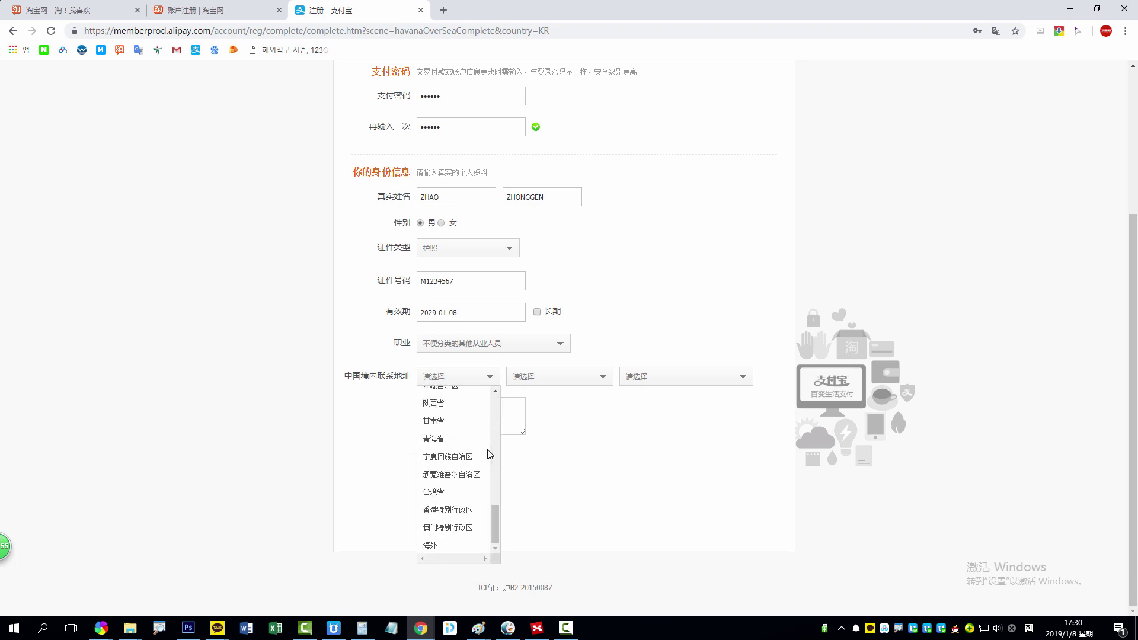
{"action": "left_click", "coordinate": [446, 547]}
{"action": "left_click", "coordinate": [559, 377]}
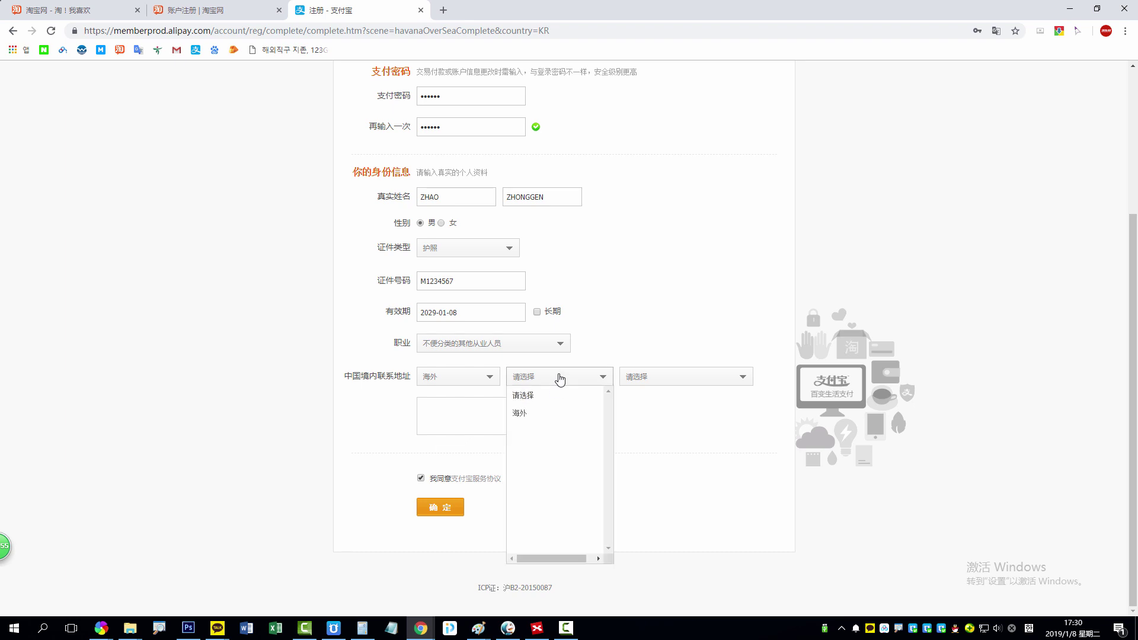
{"action": "left_click", "coordinate": [530, 419]}
{"action": "left_click", "coordinate": [664, 377]}
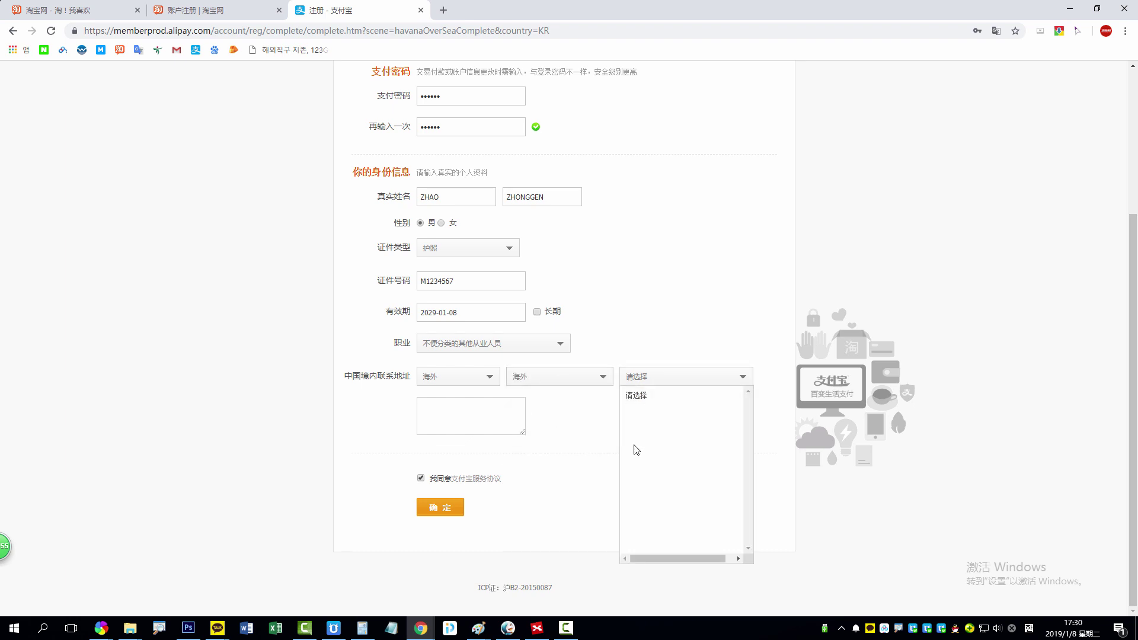
{"action": "left_click", "coordinate": [569, 432]}
{"action": "left_click", "coordinate": [445, 420]}
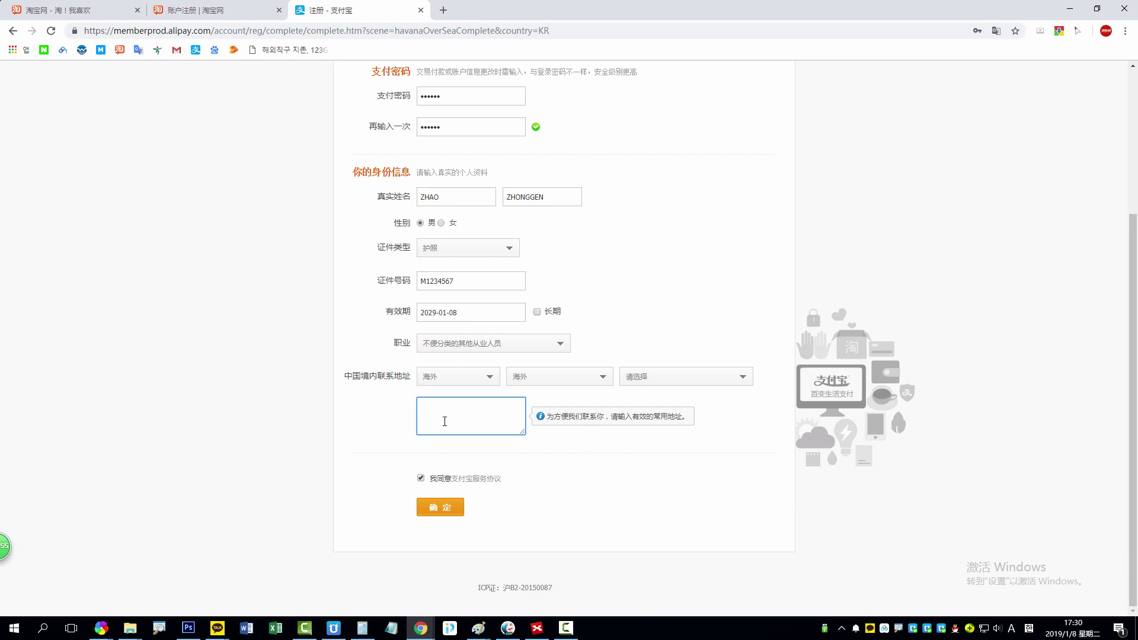
{"action": "left_click", "coordinate": [363, 426]}
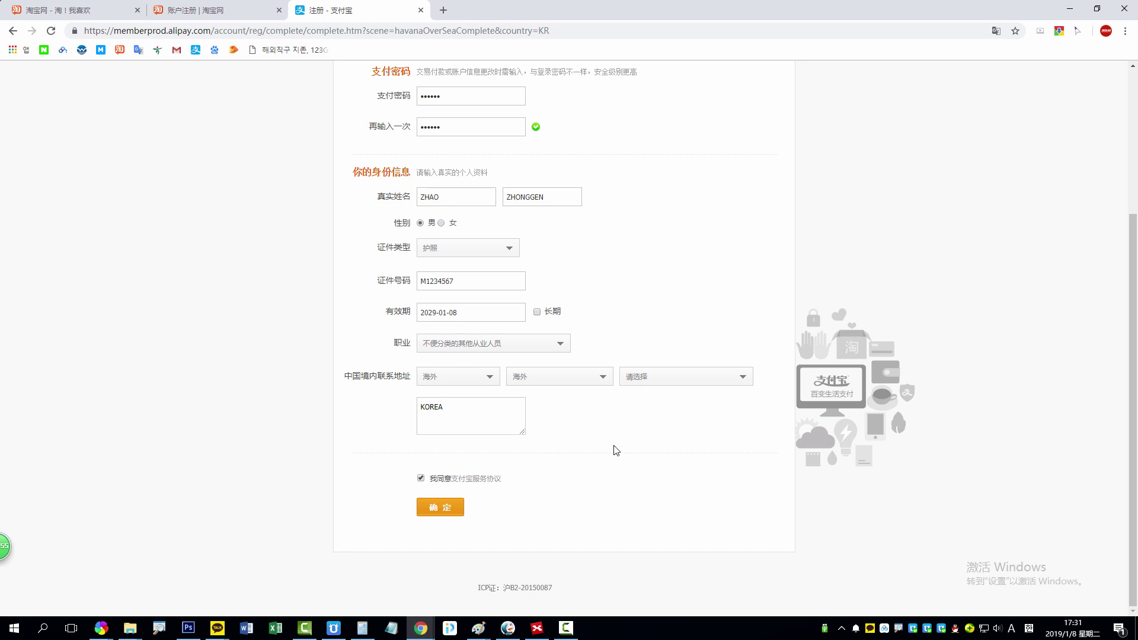
Submit the completed Alipay registration form with 确定
{"action": "scroll", "coordinate": [613, 451], "scroll_direction": "up", "scroll_amount": 4}
{"action": "scroll", "coordinate": [612, 451], "scroll_direction": "down", "scroll_amount": 4}
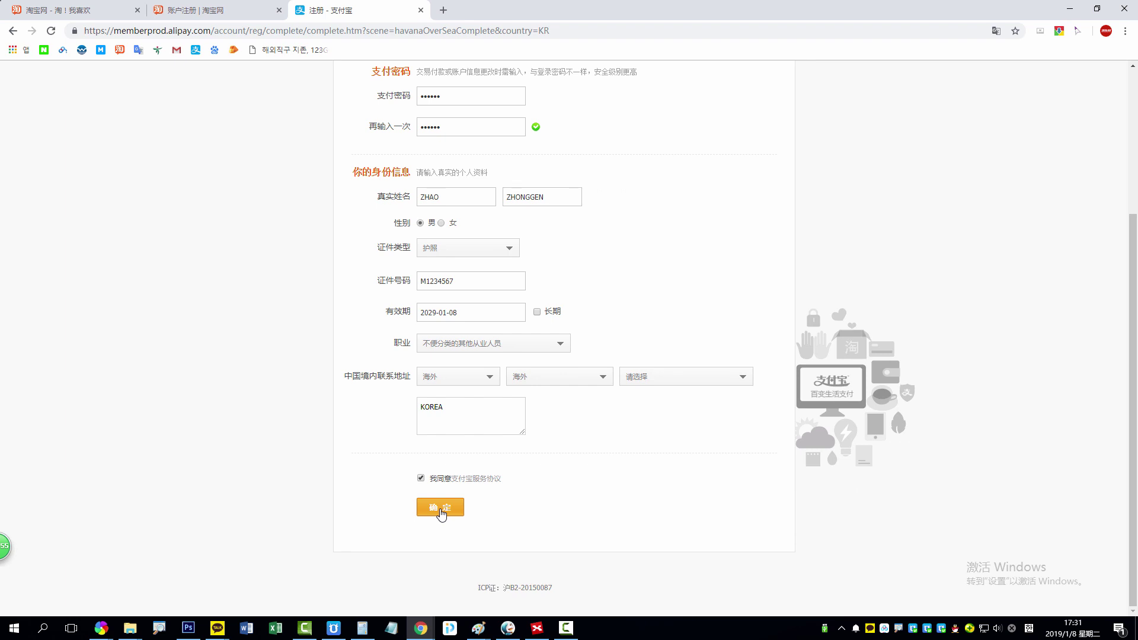
{"action": "left_click", "coordinate": [441, 512]}
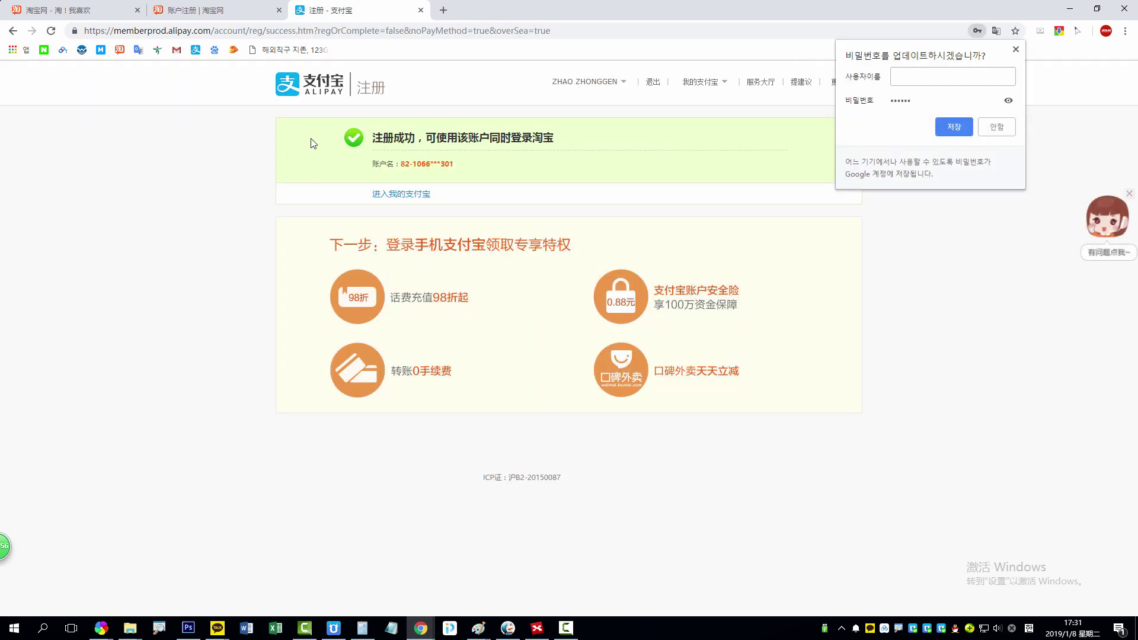
Dismiss Chrome's save-password prompt, go to 进入我的支付宝, and reload the stuck wait page
{"action": "left_click_drag", "start_coordinate": [312, 143], "coordinate": [554, 155]}
{"action": "left_click", "coordinate": [561, 158]}
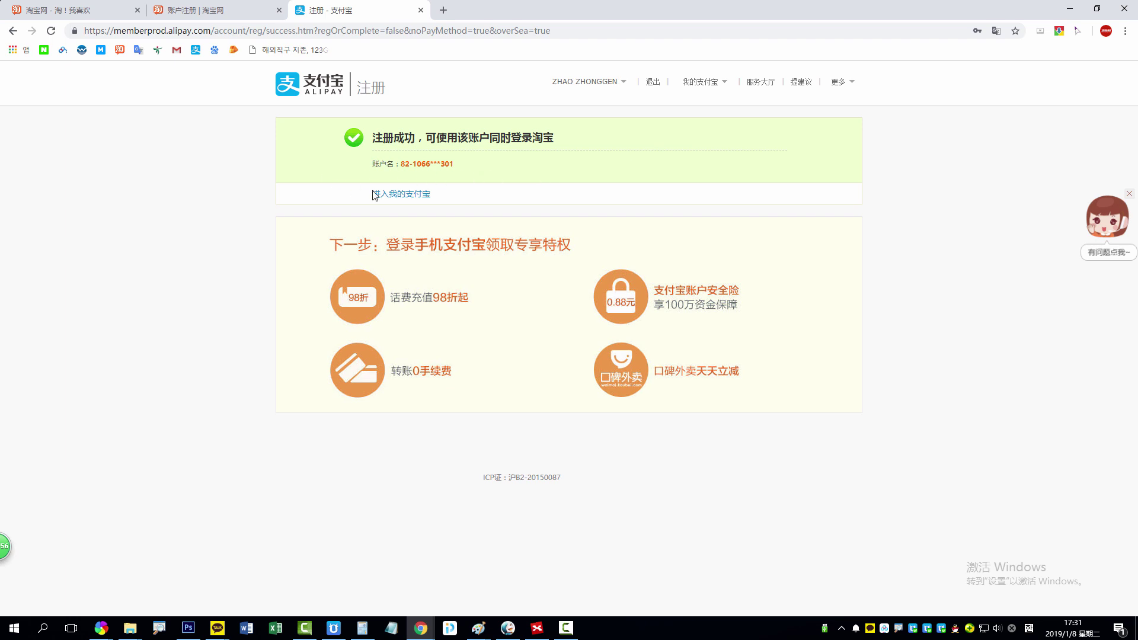
{"action": "left_click", "coordinate": [414, 195]}
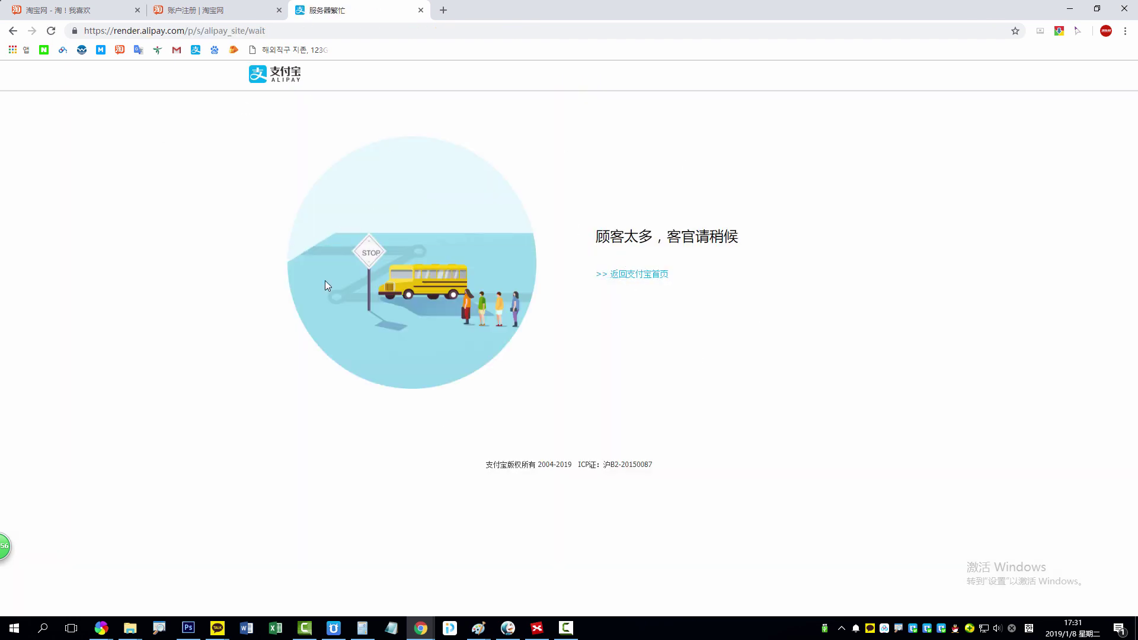
{"action": "left_click", "coordinate": [403, 31]}
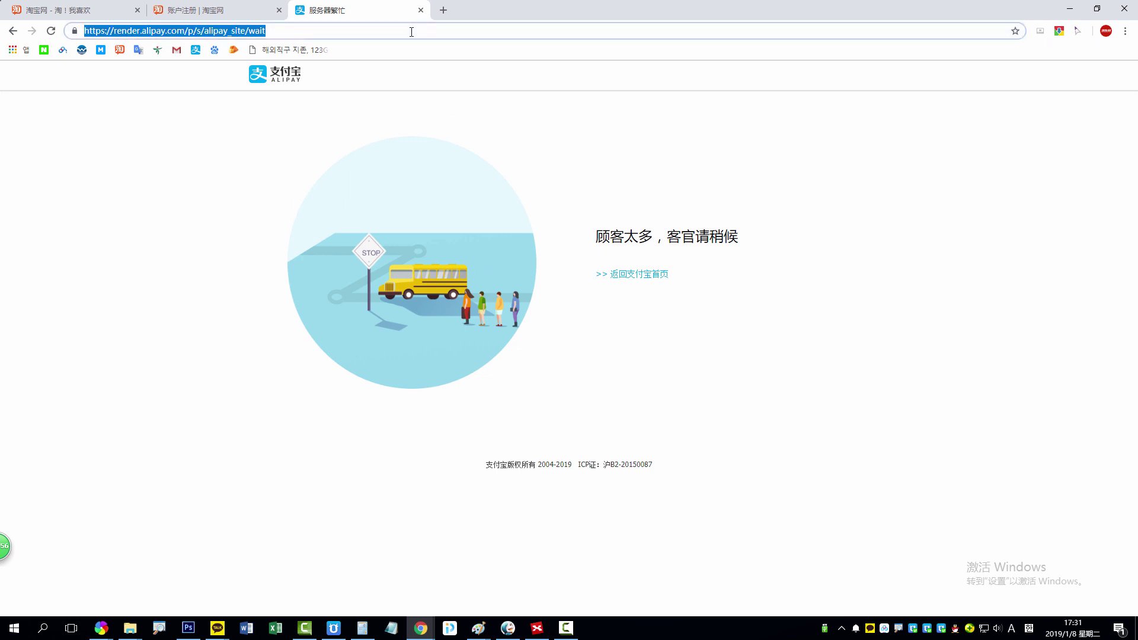
{"action": "key", "text": "Return"}
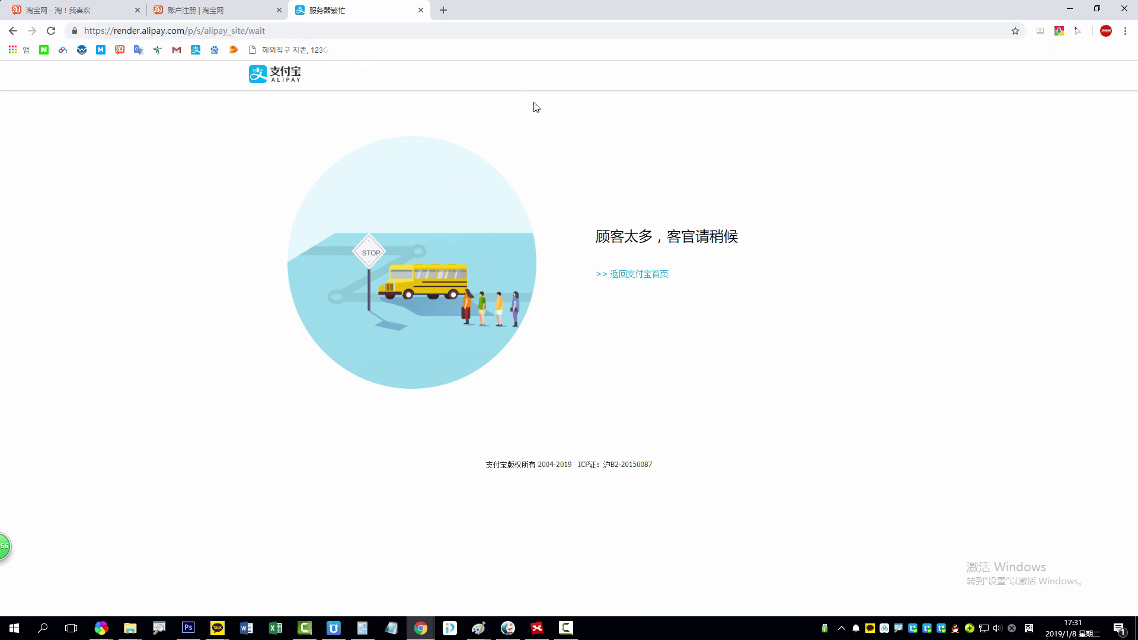
Return to the Alipay home page, re-enter 我的支付宝, and close the promotional popup
{"action": "left_click", "coordinate": [642, 276]}
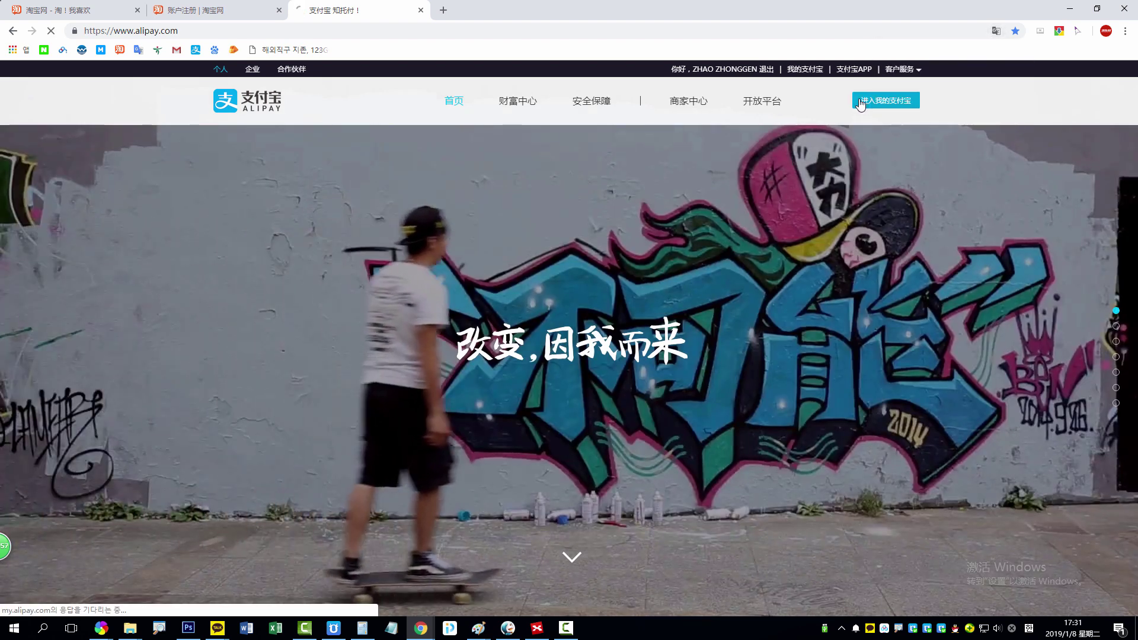
{"action": "left_click", "coordinate": [861, 105]}
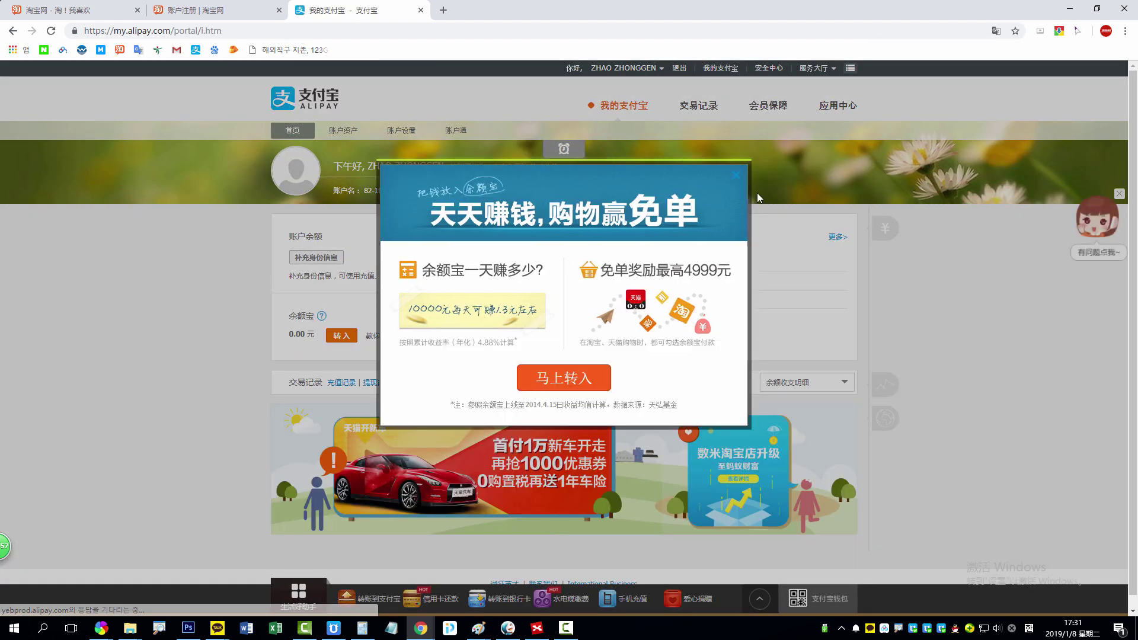
{"action": "left_click", "coordinate": [755, 192]}
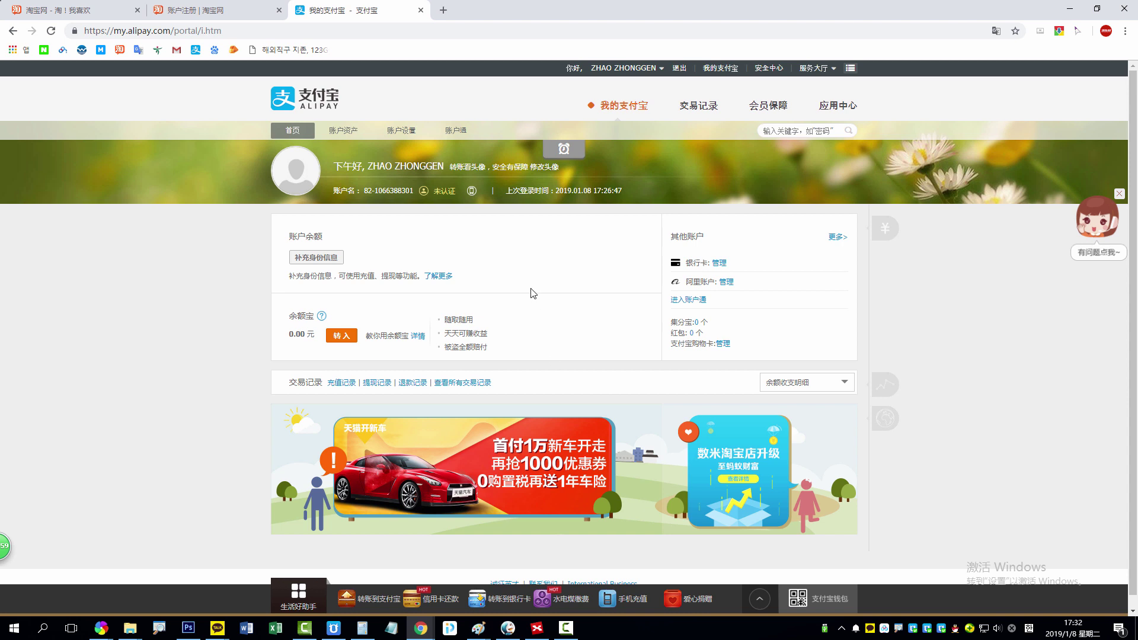
{"action": "mouse_move", "coordinate": [444, 197]}
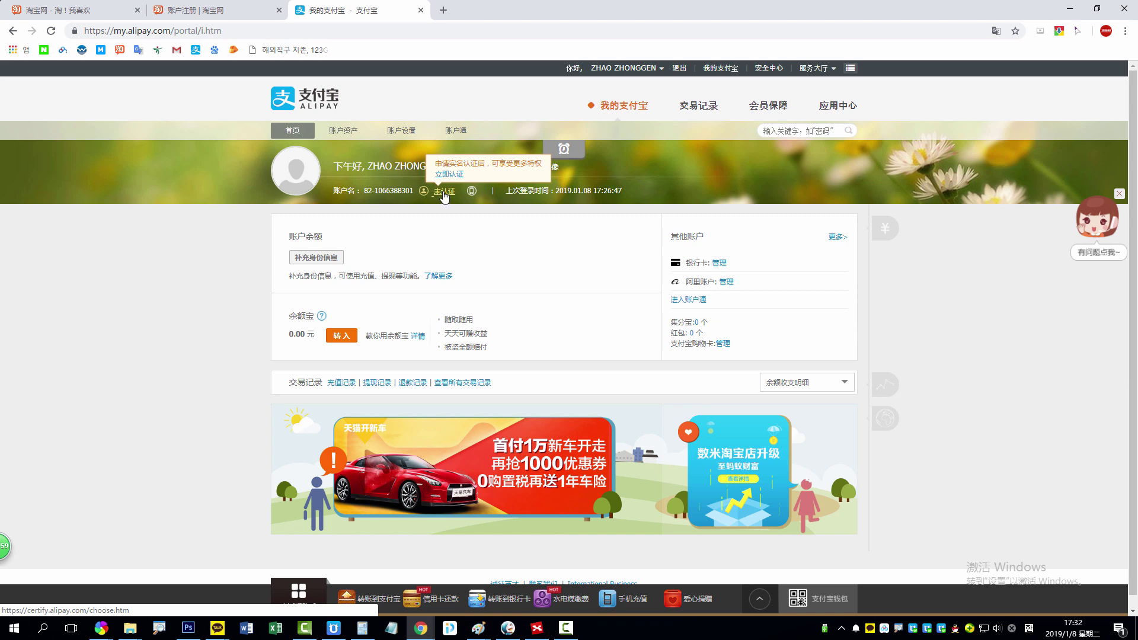
{"action": "left_click", "coordinate": [444, 192]}
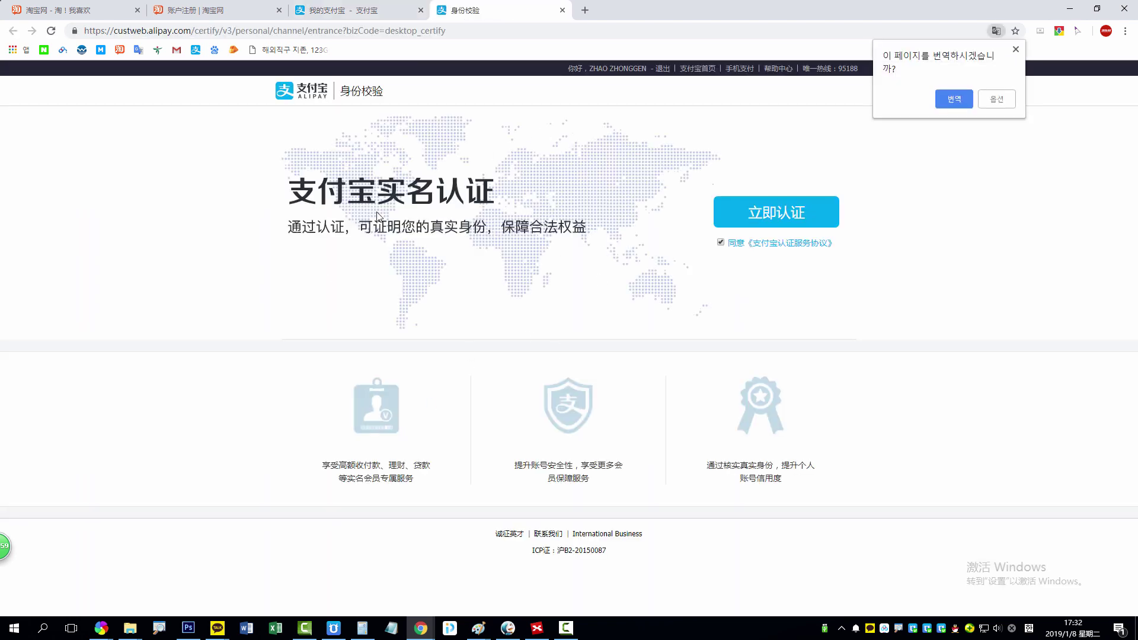
{"action": "left_click", "coordinate": [562, 10]}
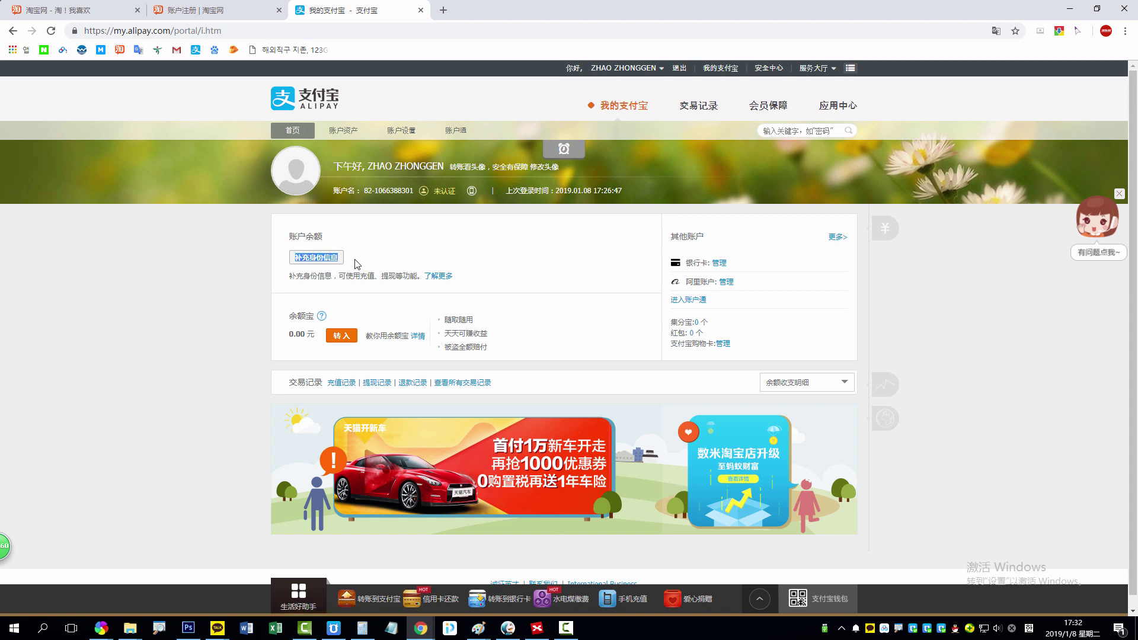
{"action": "left_click_drag", "start_coordinate": [368, 261], "coordinate": [279, 259]}
{"action": "mouse_move", "coordinate": [450, 197]}
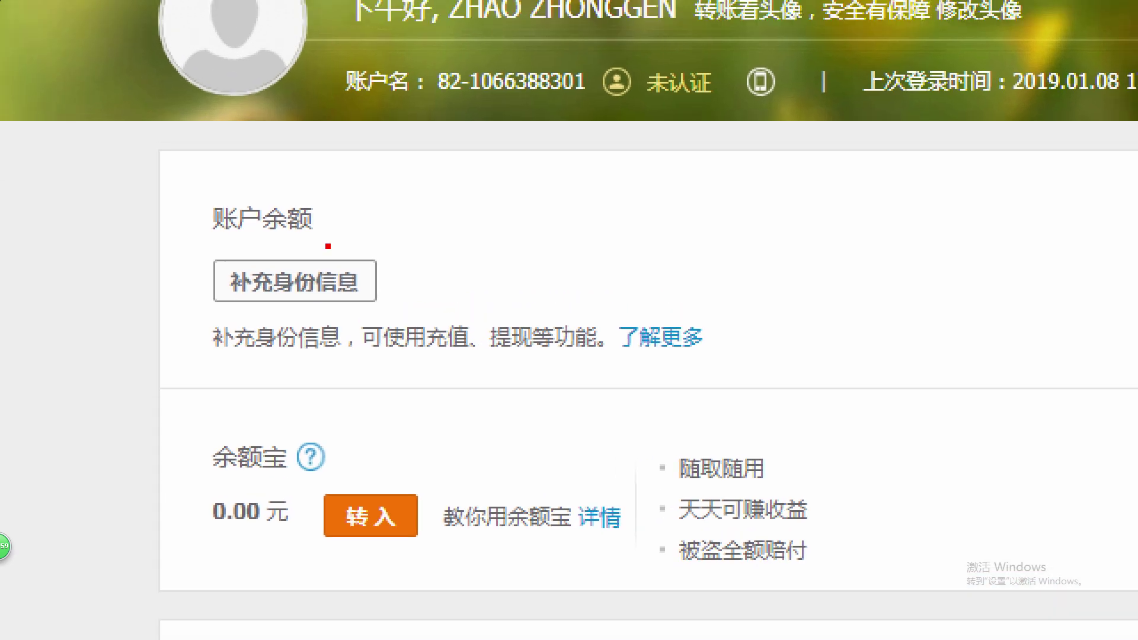
{"action": "mouse_move", "coordinate": [306, 242]}
{"action": "left_mouse_down"}
{"action": "mouse_move", "coordinate": [164, 270]}
{"action": "mouse_move", "coordinate": [535, 256]}
{"action": "mouse_move", "coordinate": [258, 235]}
{"action": "left_mouse_up"}
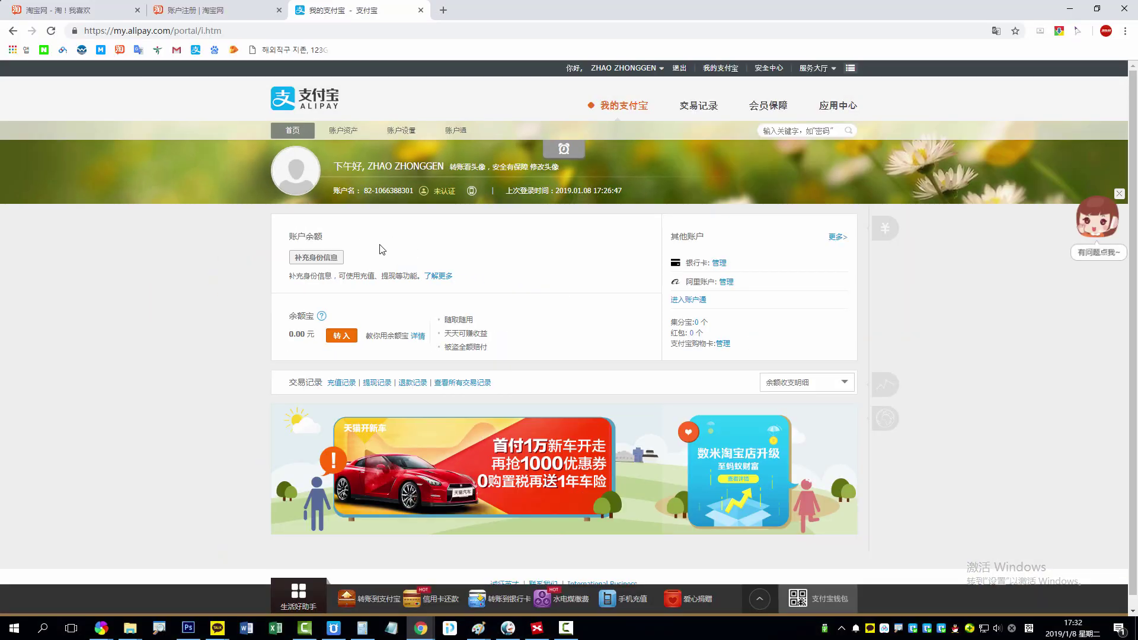
{"action": "mouse_move", "coordinate": [508, 629]}
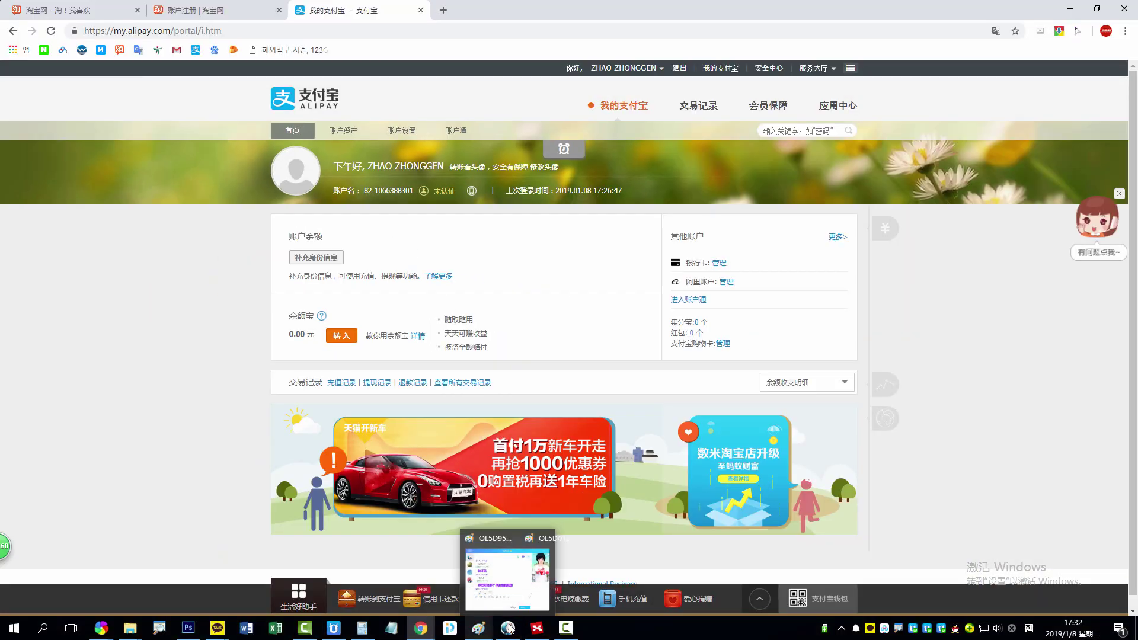
{"action": "mouse_move", "coordinate": [218, 628]}
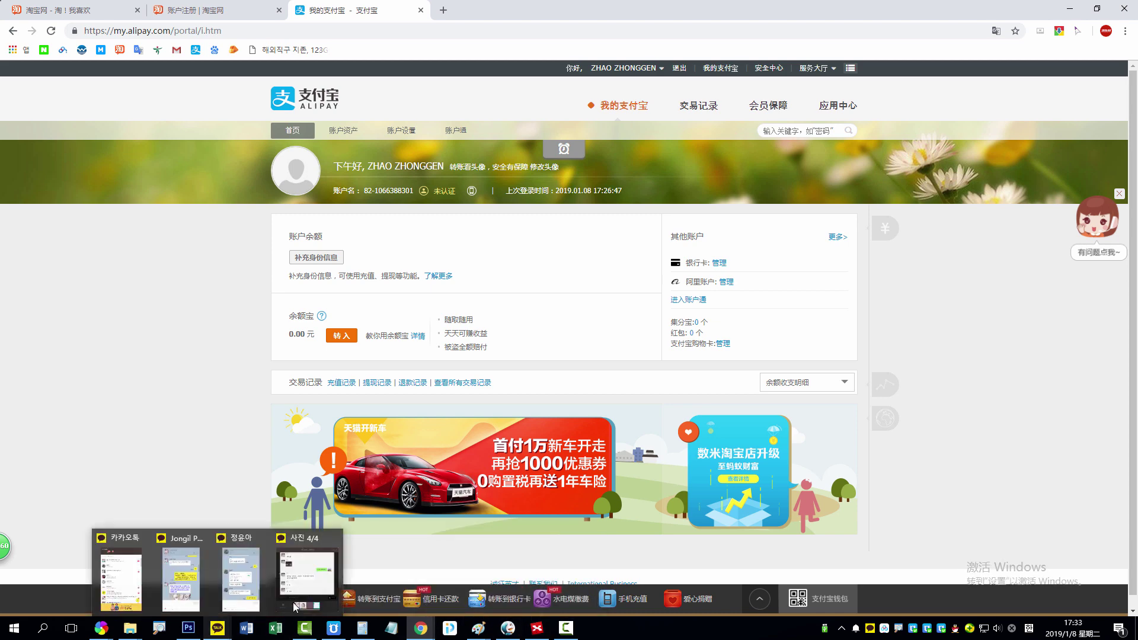
{"action": "left_click", "coordinate": [537, 629]}
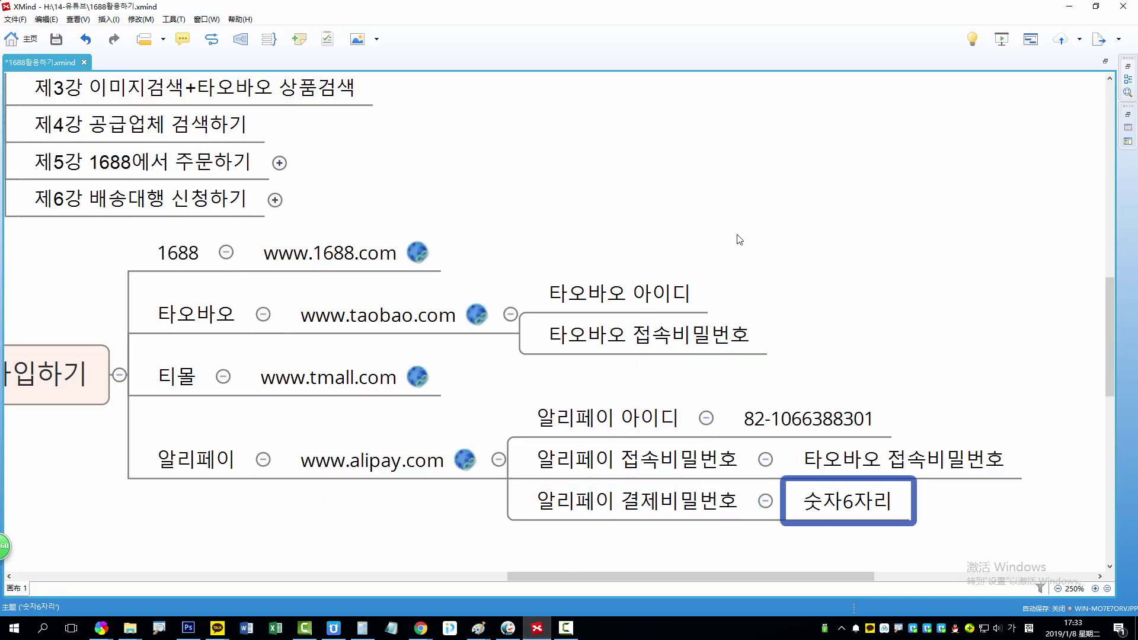
{"action": "left_click", "coordinate": [755, 231]}
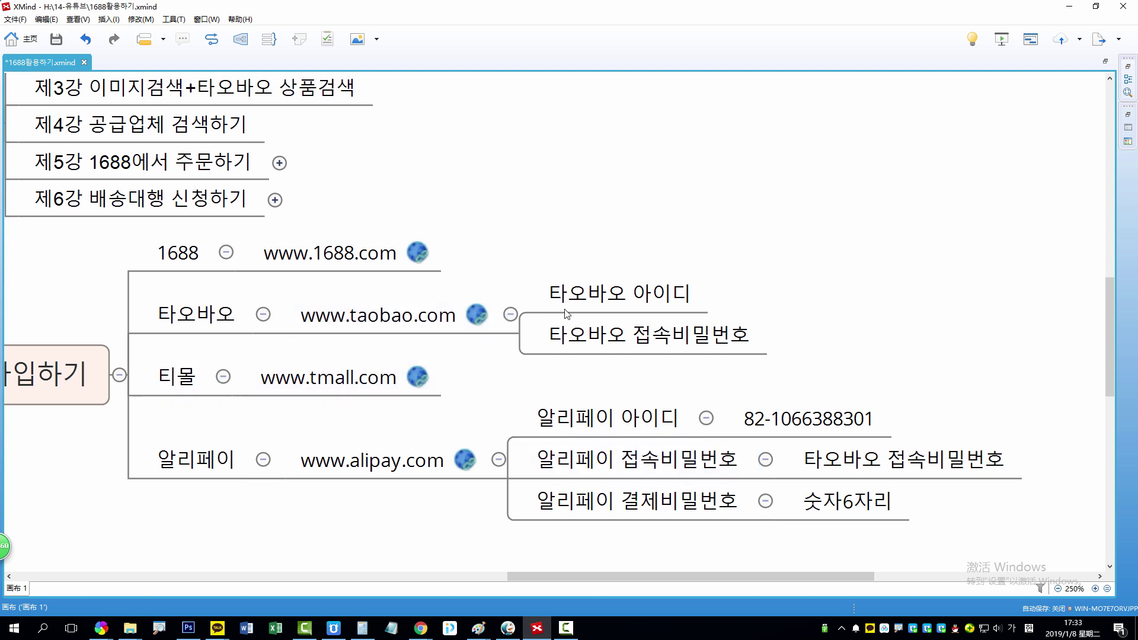
{"action": "left_click", "coordinate": [630, 286]}
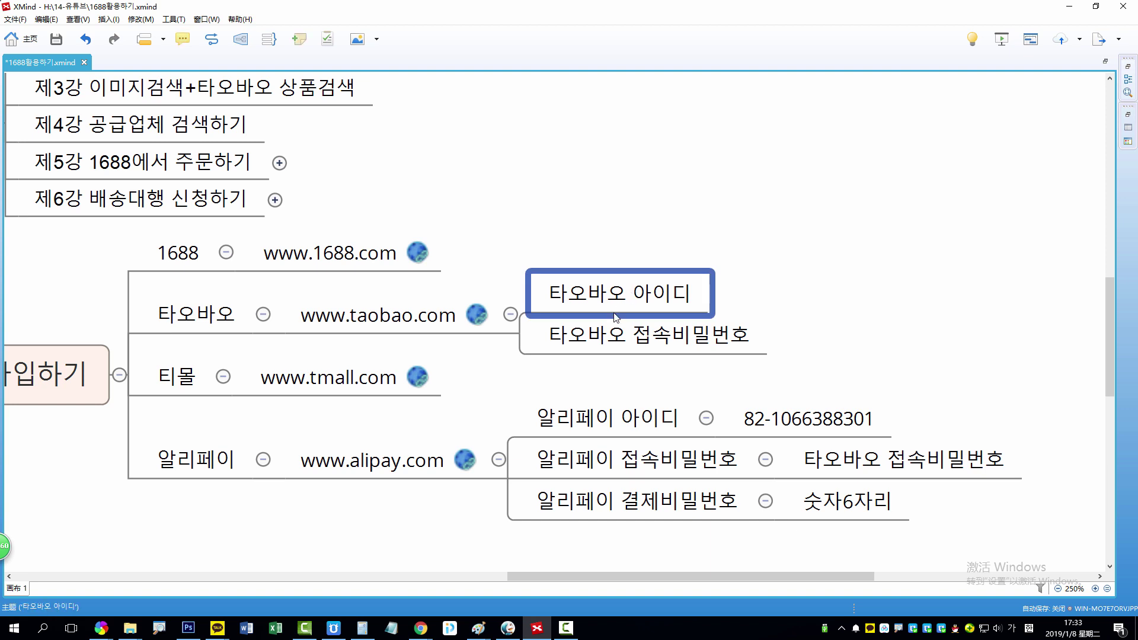
{"action": "left_click", "coordinate": [596, 332]}
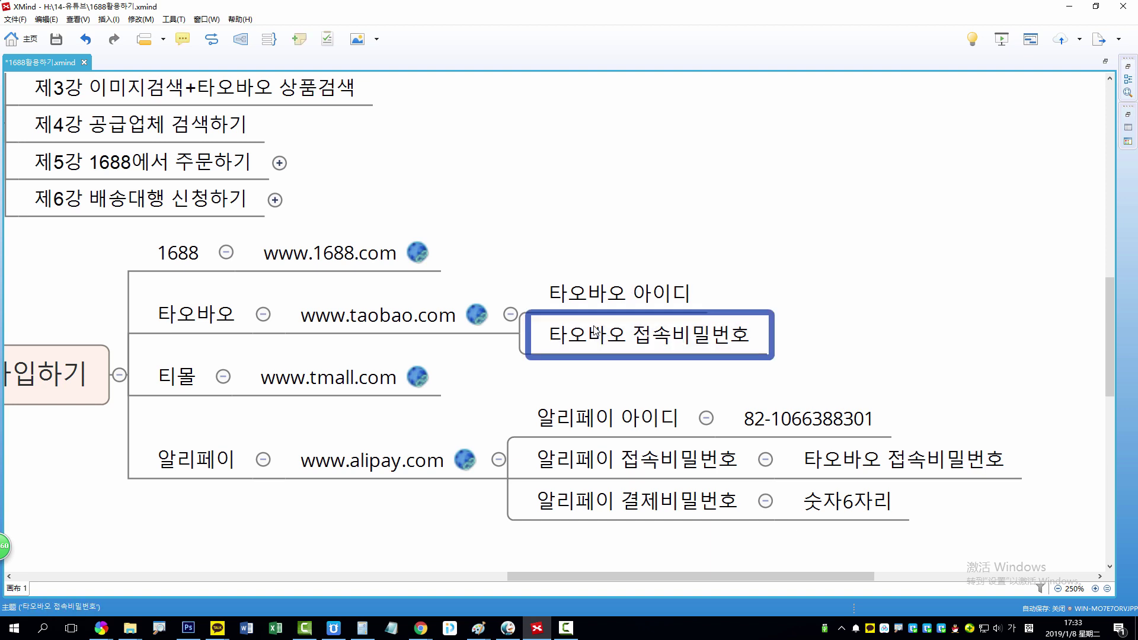
{"action": "left_click", "coordinate": [593, 254]}
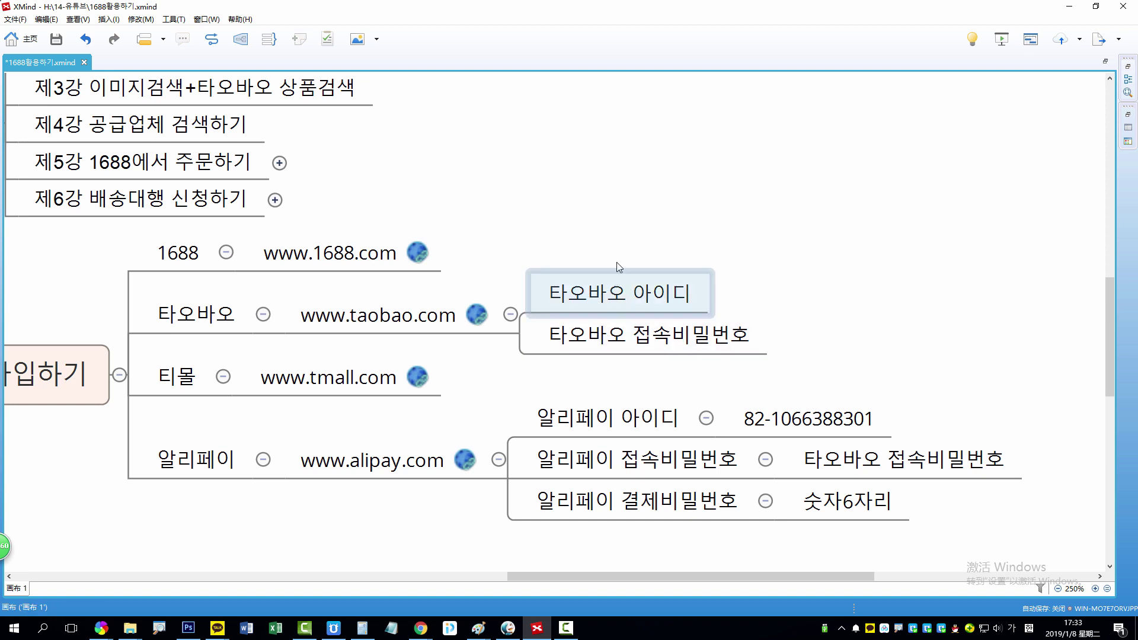
{"action": "left_click", "coordinate": [377, 385]}
{"action": "key", "text": "Tab"}
{"action": "type", "text": "타오바"}
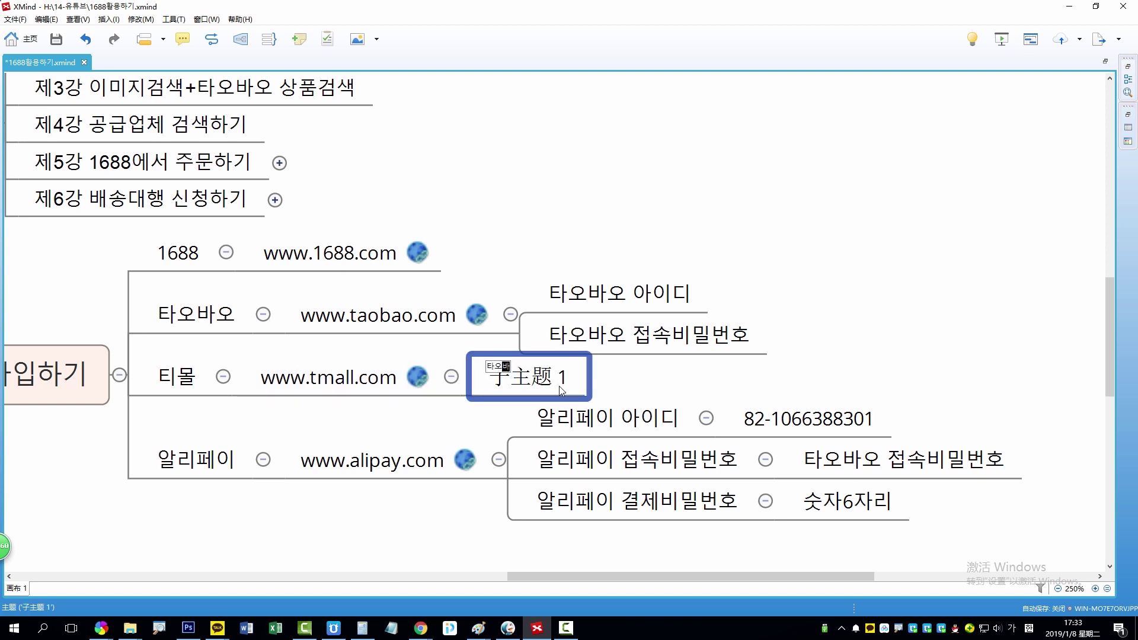
{"action": "type", "text": "오 아"}
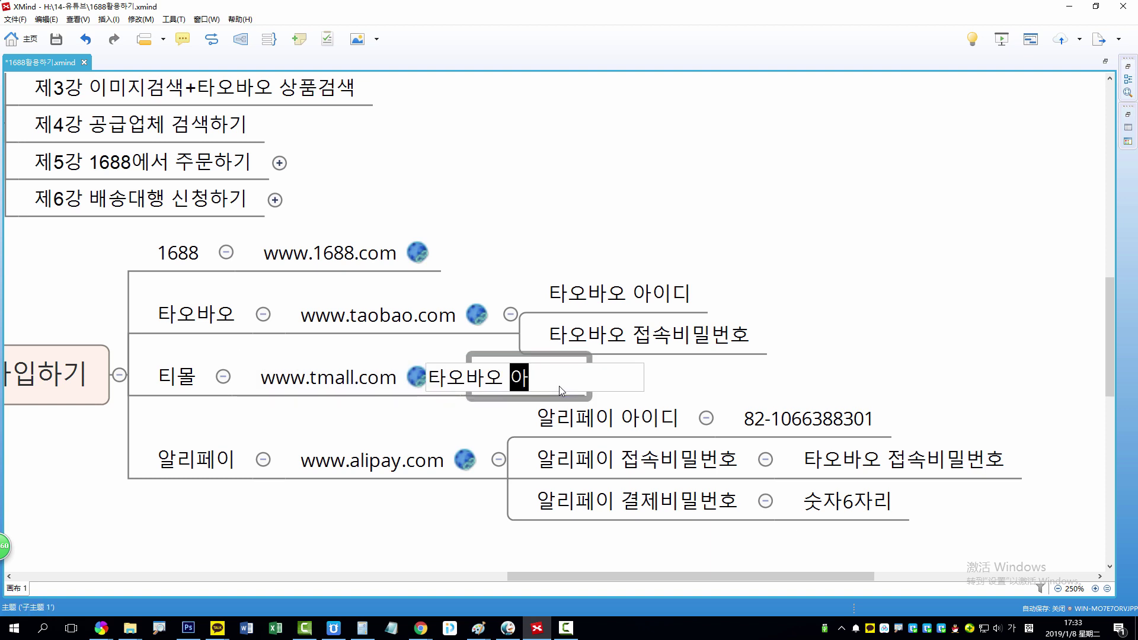
{"action": "type", "text": "이디,비"}
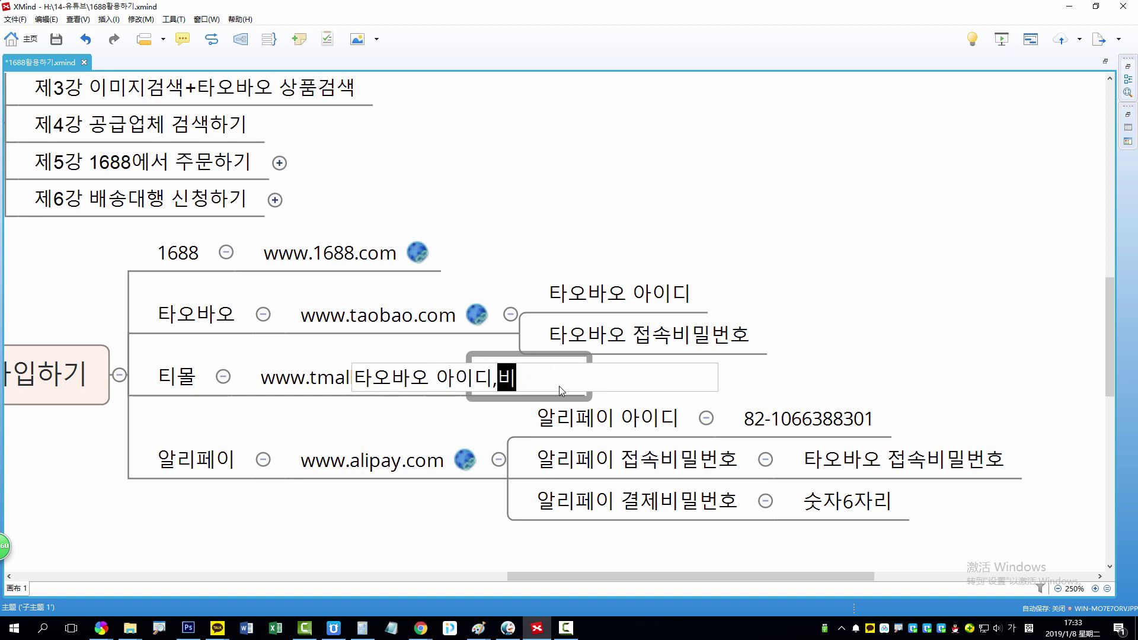
{"action": "type", "text": "밀번호"}
{"action": "key", "text": "Return"}
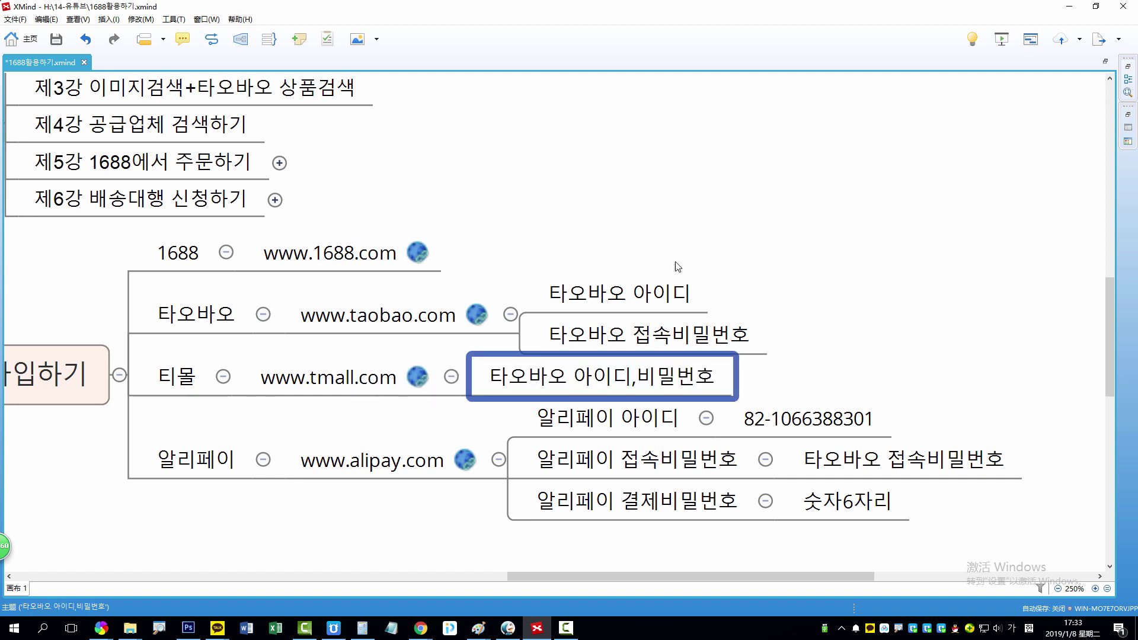
Review the new topic and the 1688 topics, then return to Chrome's Alipay page
{"action": "left_click", "coordinate": [678, 267]}
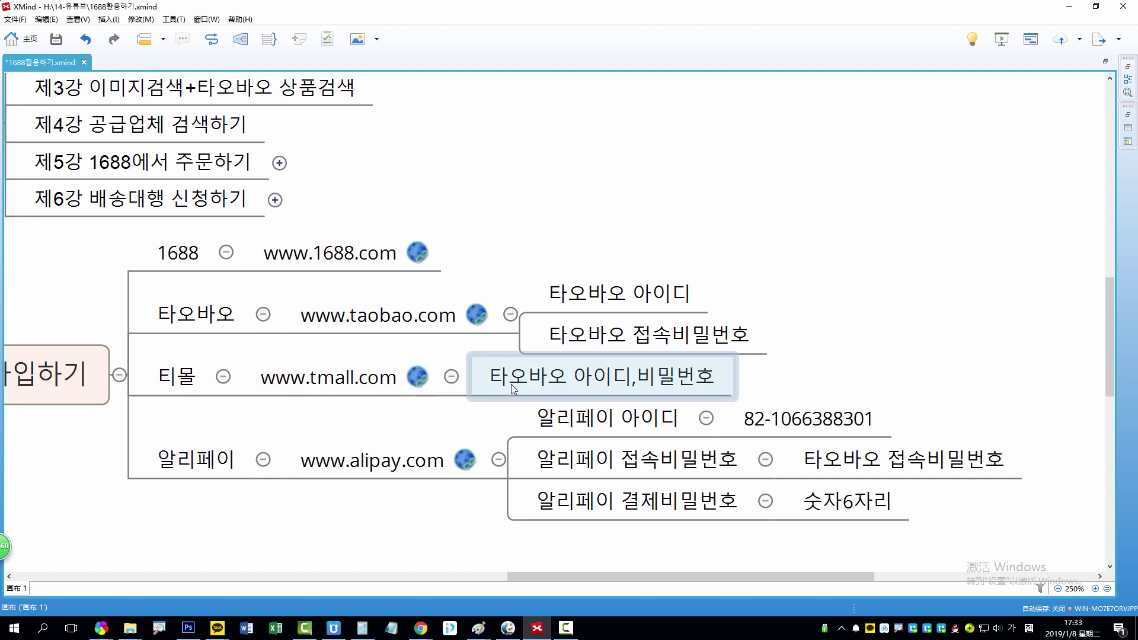
{"action": "left_click", "coordinate": [604, 386]}
{"action": "left_click", "coordinate": [619, 221]}
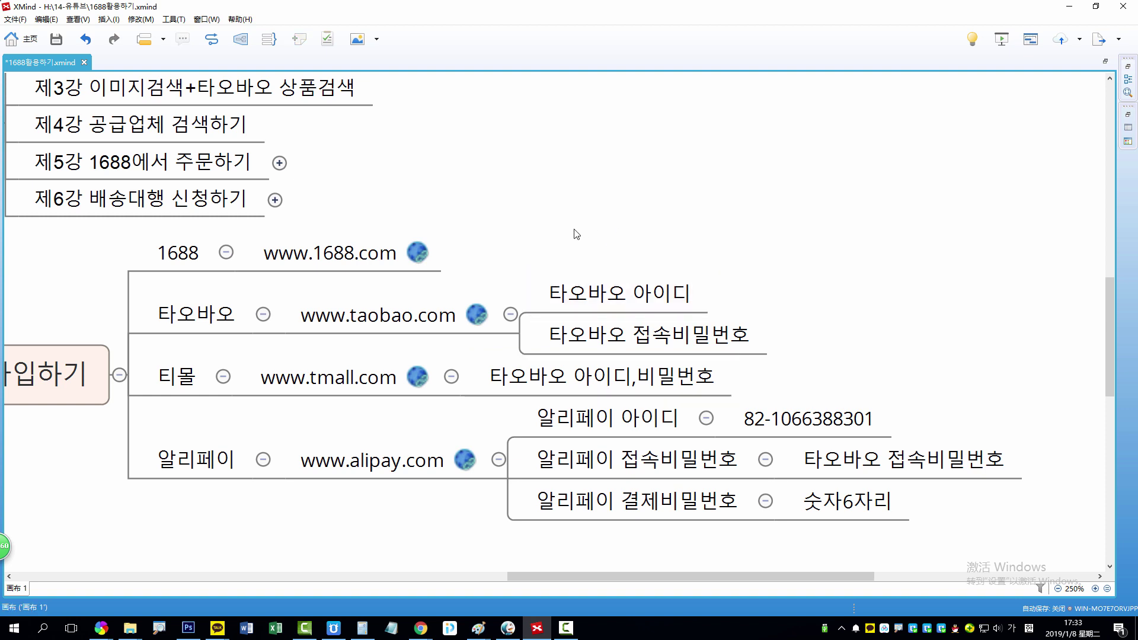
{"action": "left_click_drag", "start_coordinate": [574, 234], "coordinate": [132, 265]}
{"action": "left_click", "coordinate": [636, 219]}
{"action": "mouse_move", "coordinate": [419, 634]}
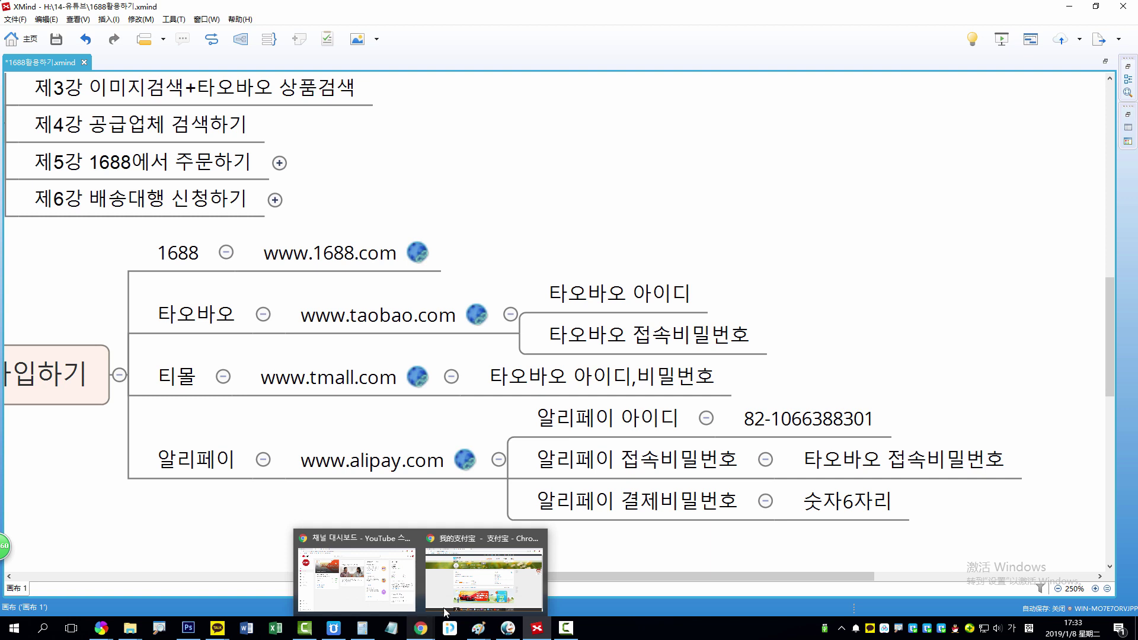
{"action": "left_click", "coordinate": [468, 589]}
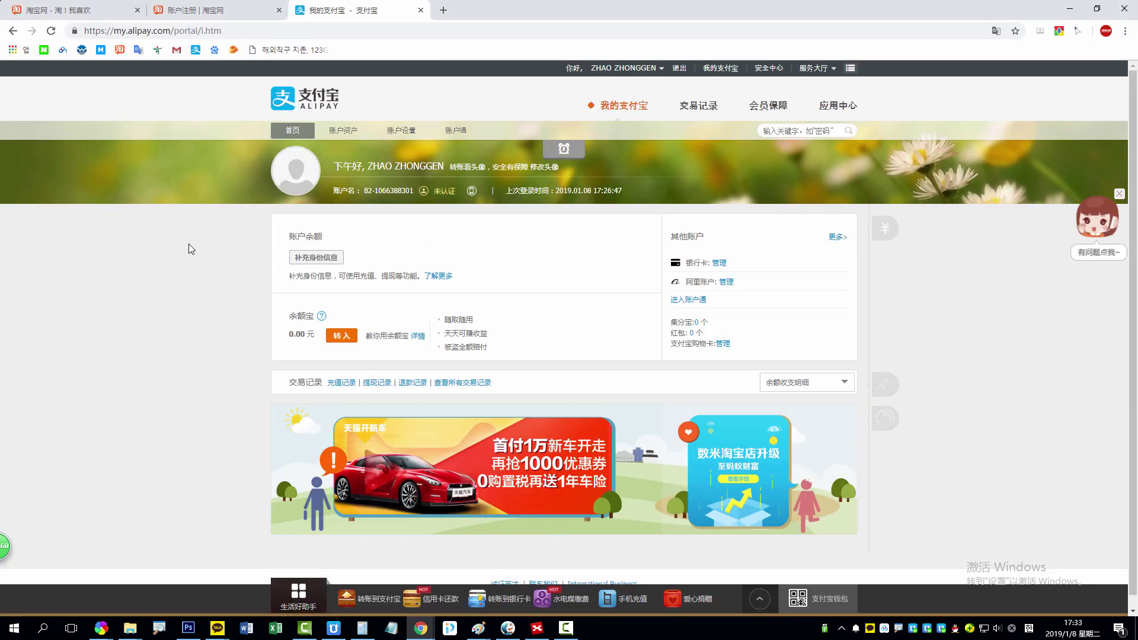
{"action": "left_click", "coordinate": [443, 11]}
{"action": "type", "text": "www0"}
{"action": "key", "text": "BackSpace"}
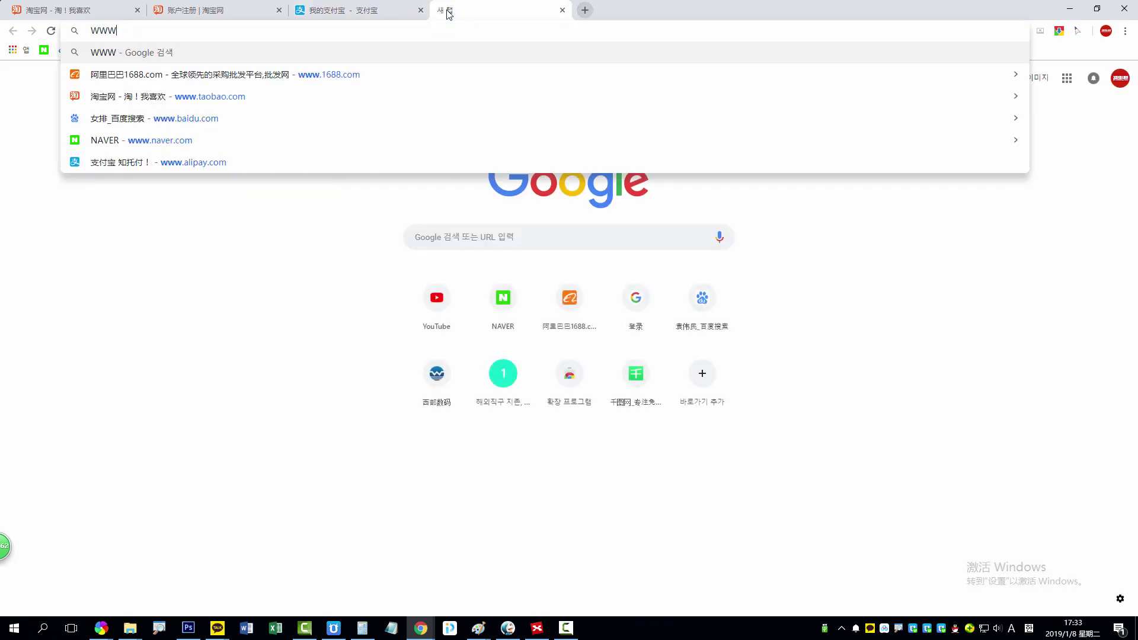
{"action": "key", "text": "BackSpace"}
{"action": "key", "text": "BackSpace"}
{"action": "key", "text": "BackSpace"}
{"action": "type", "text": "www0"}
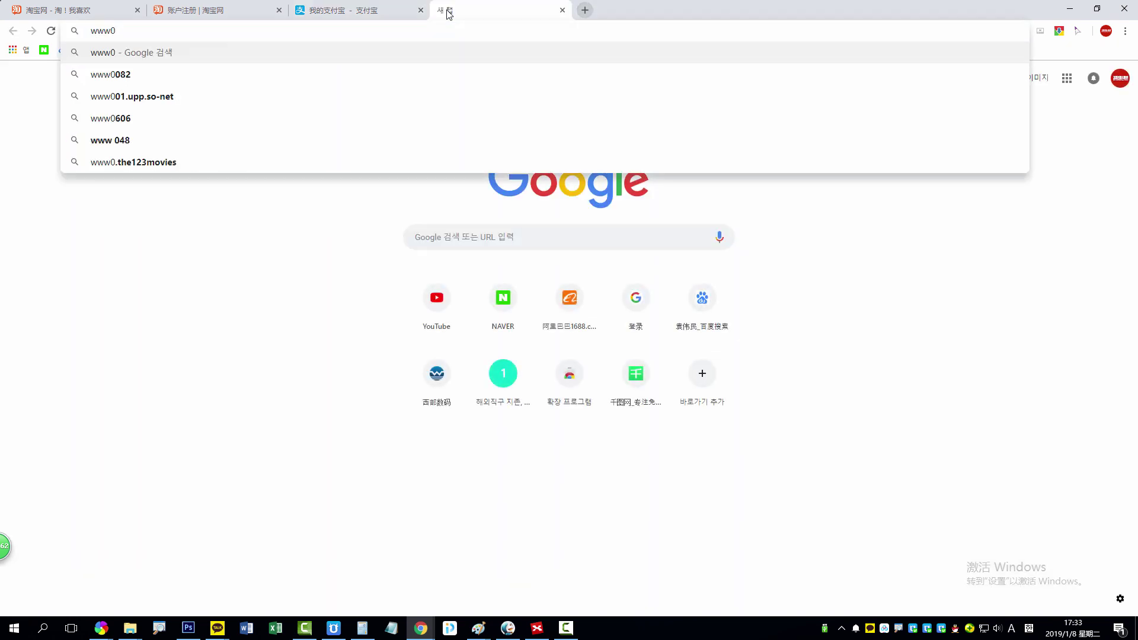
{"action": "key", "text": "BackSpace"}
{"action": "type", "text": ".1688.com"}
{"action": "key", "text": "Return"}
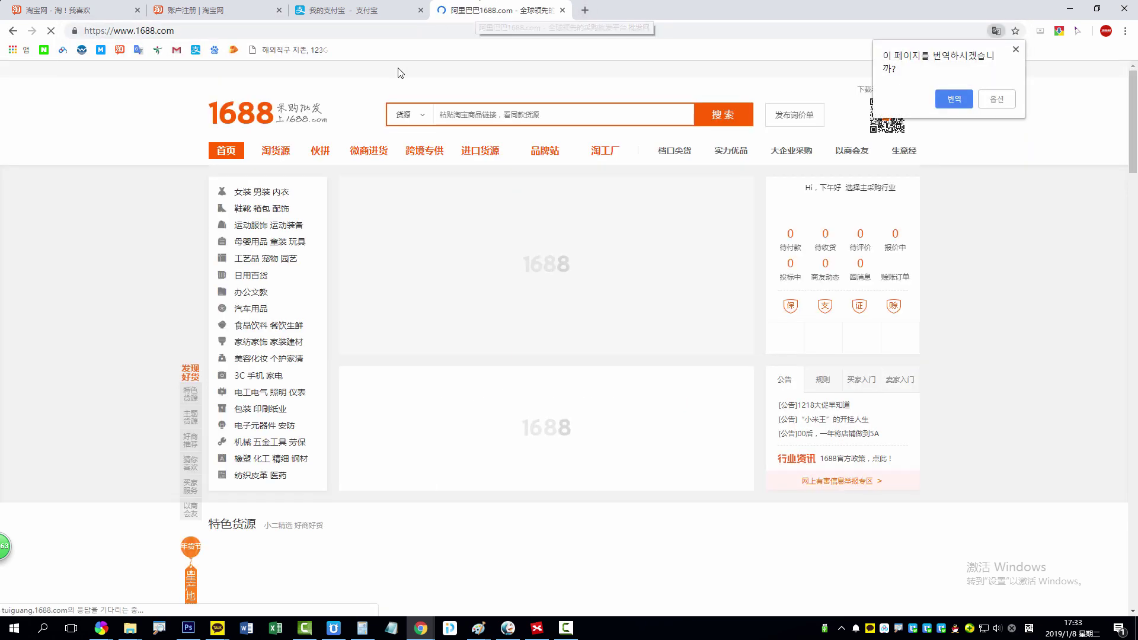
Decline the translation offer and choose 退出 from the username menu to sign out
{"action": "left_click", "coordinate": [1016, 49]}
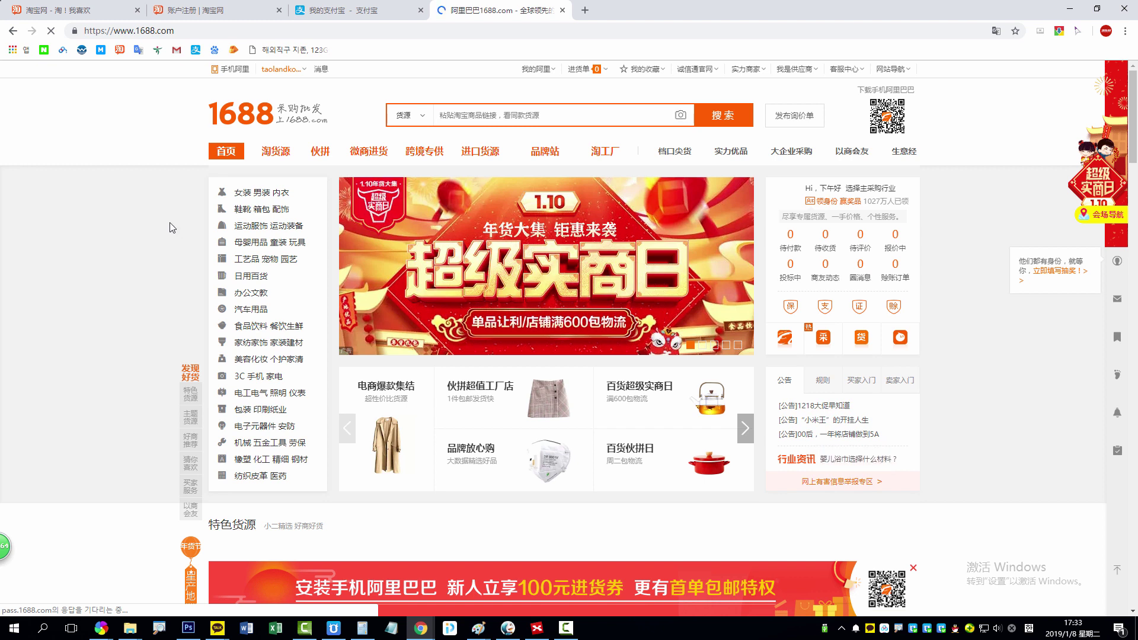
{"action": "mouse_move", "coordinate": [280, 73]}
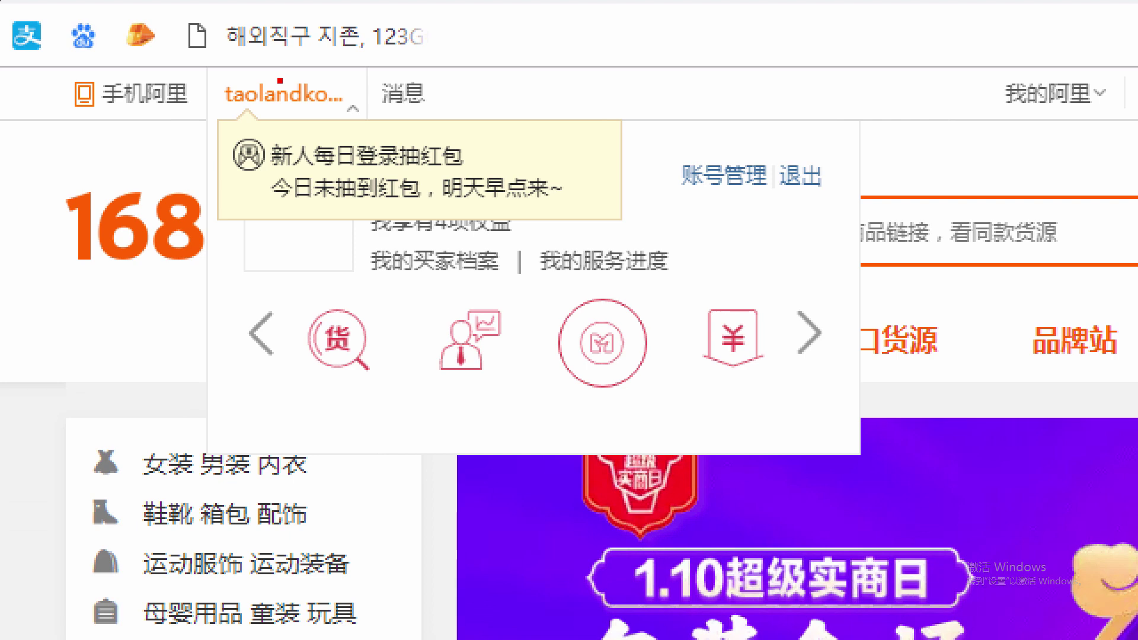
{"action": "mouse_move", "coordinate": [280, 80]}
{"action": "left_mouse_down"}
{"action": "mouse_move", "coordinate": [237, 122]}
{"action": "mouse_move", "coordinate": [259, 64]}
{"action": "left_mouse_up"}
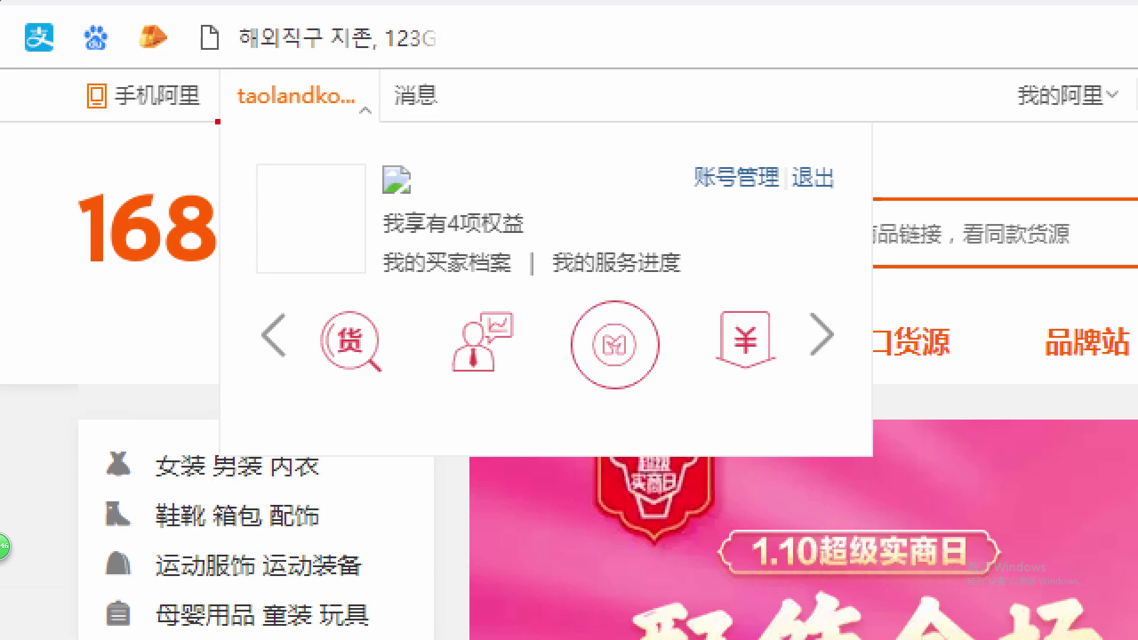
{"action": "mouse_move", "coordinate": [218, 122]}
{"action": "left_mouse_down"}
{"action": "mouse_move", "coordinate": [418, 121]}
{"action": "mouse_move", "coordinate": [195, 66]}
{"action": "mouse_move", "coordinate": [231, 122]}
{"action": "left_mouse_up"}
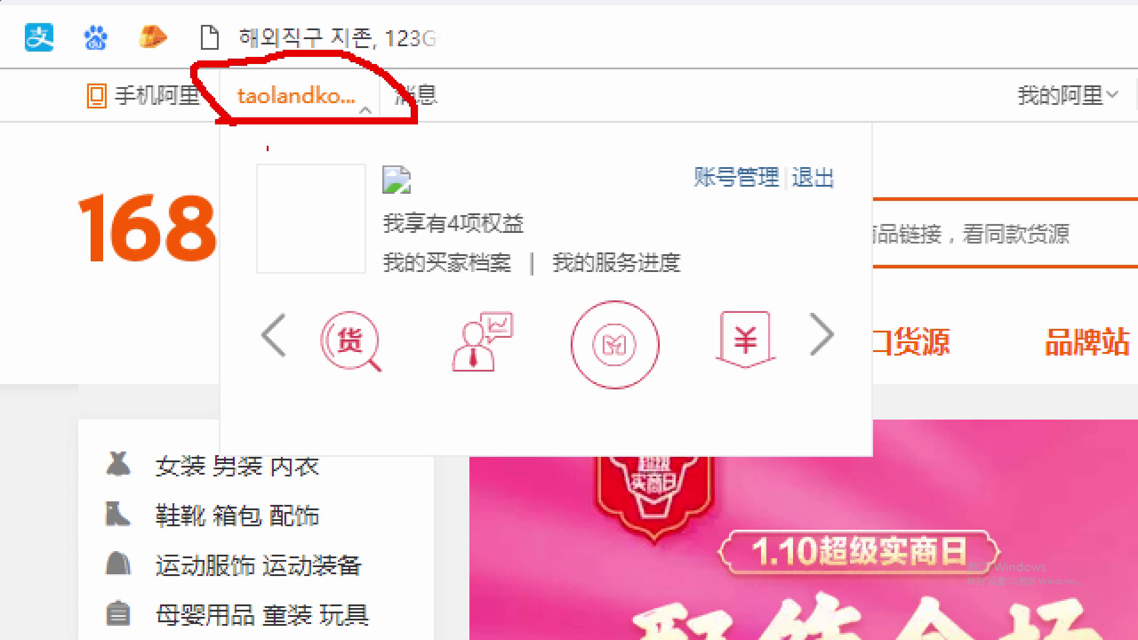
{"action": "mouse_move", "coordinate": [219, 127]}
{"action": "left_mouse_down"}
{"action": "mouse_move", "coordinate": [212, 174]}
{"action": "mouse_move", "coordinate": [640, 532]}
{"action": "mouse_move", "coordinate": [1058, 110]}
{"action": "mouse_move", "coordinate": [17, 211]}
{"action": "left_mouse_up"}
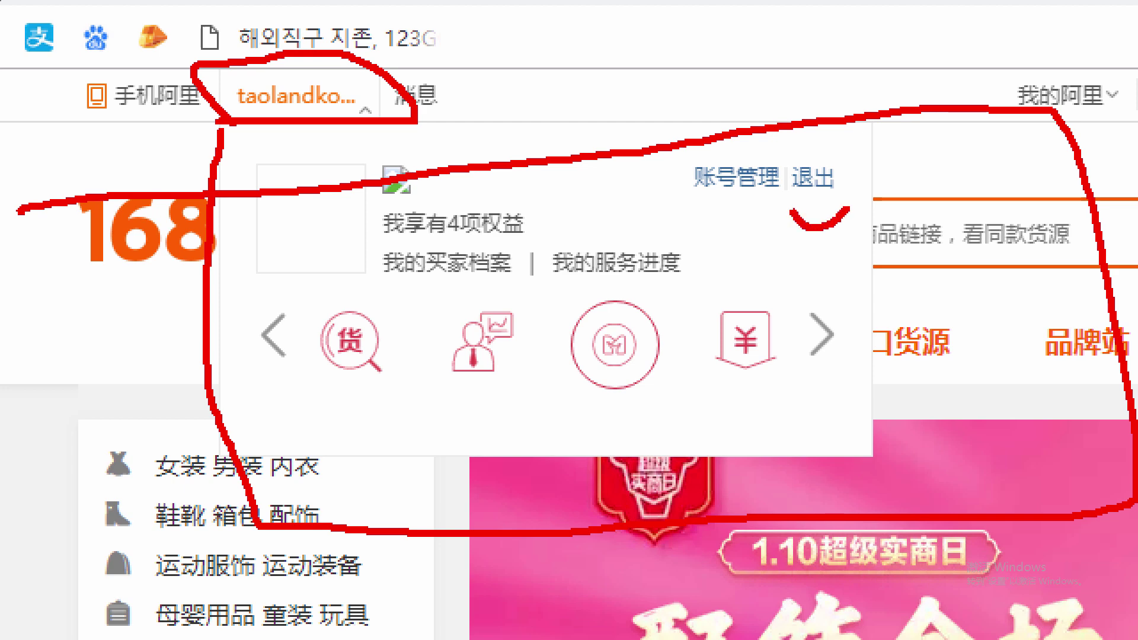
{"action": "left_click_drag", "start_coordinate": [848, 207], "coordinate": [789, 145]}
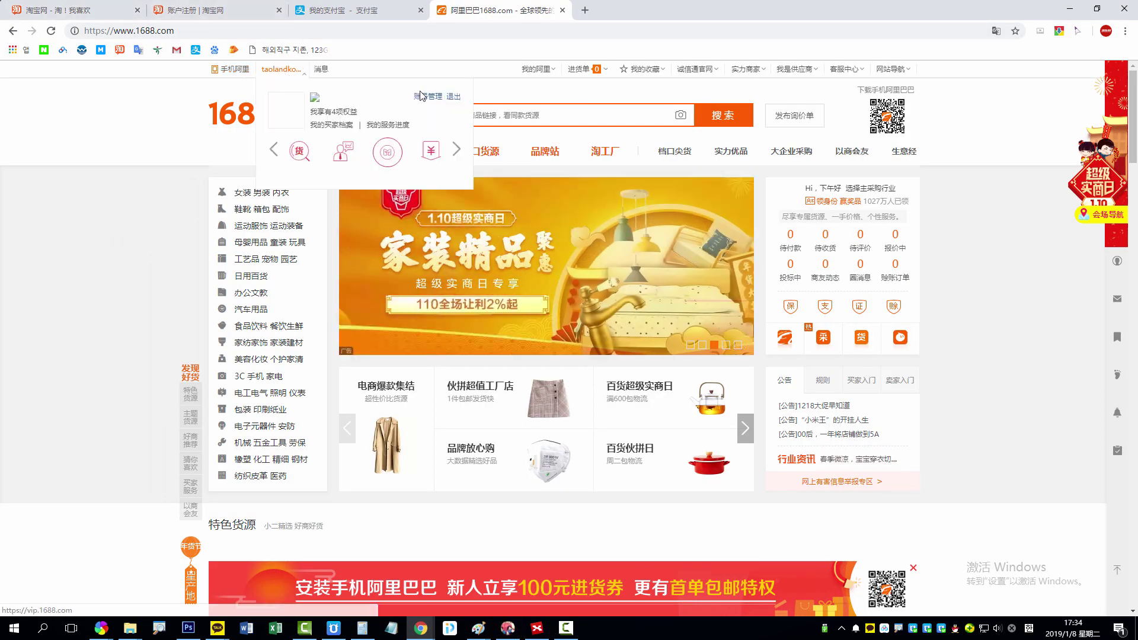
{"action": "left_click", "coordinate": [454, 97]}
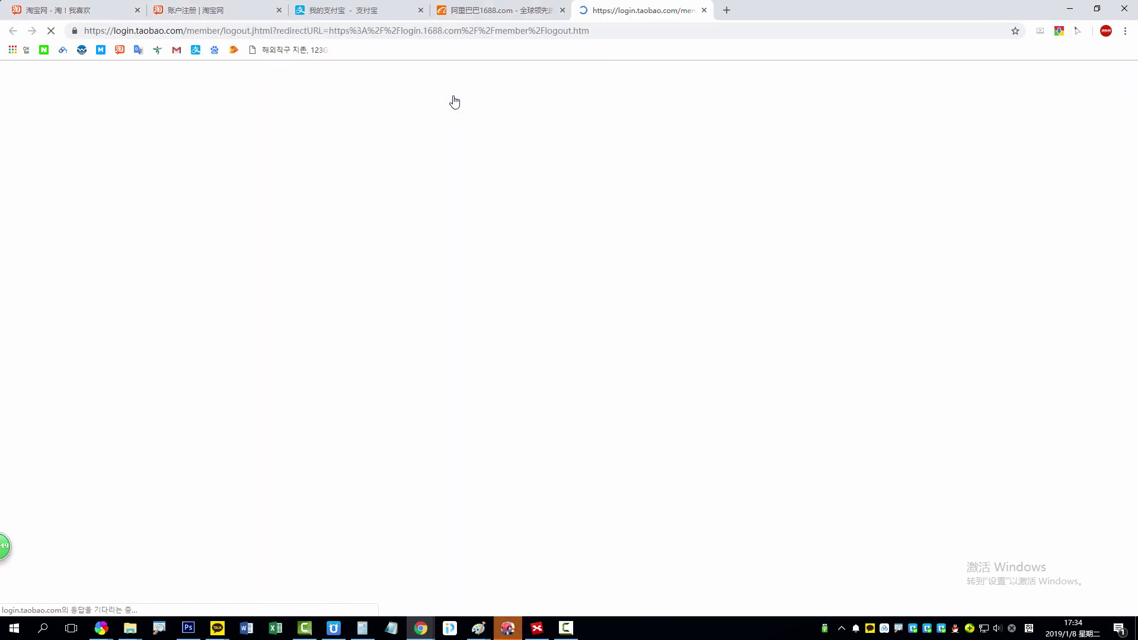
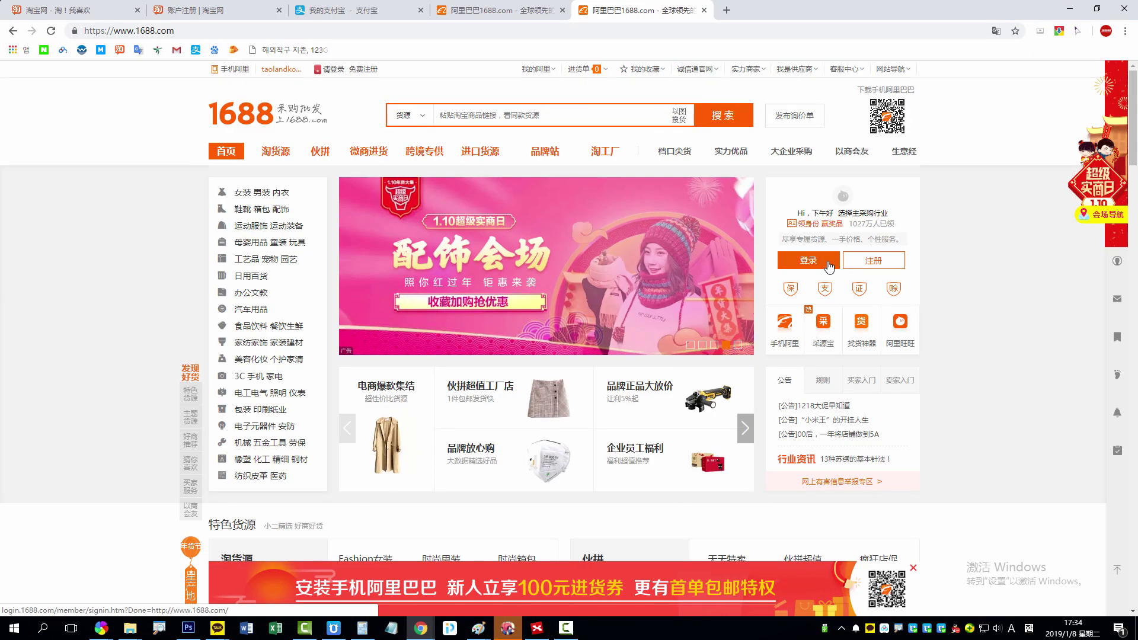
Sign in to 1688.com with the Taobao account password to reach business activation
{"action": "left_click", "coordinate": [756, 277]}
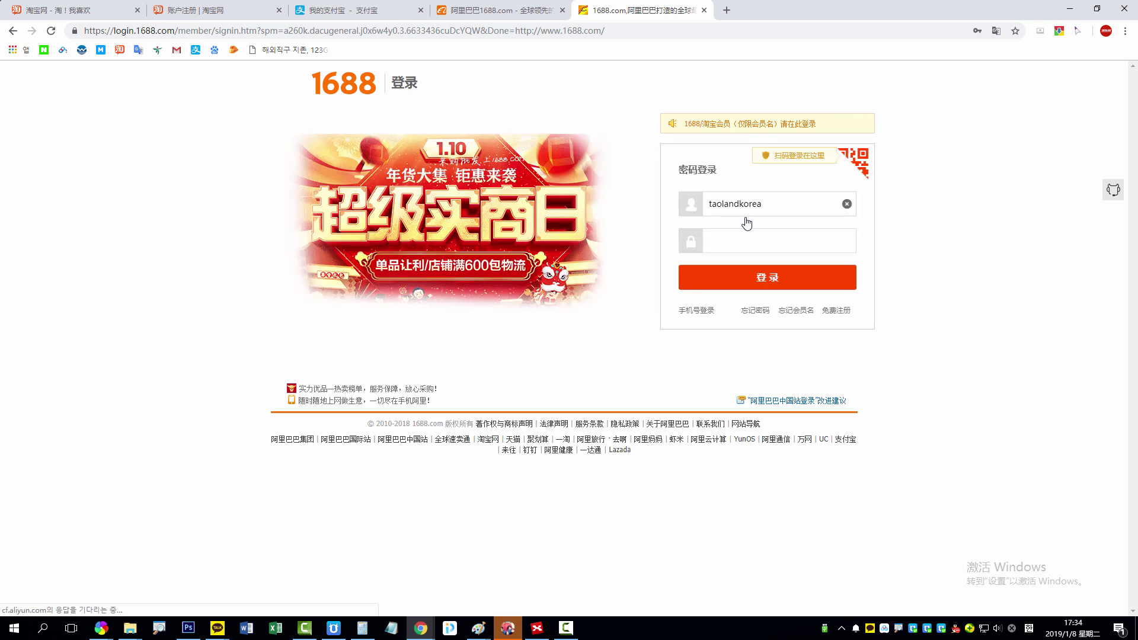
{"action": "left_click", "coordinate": [733, 251]}
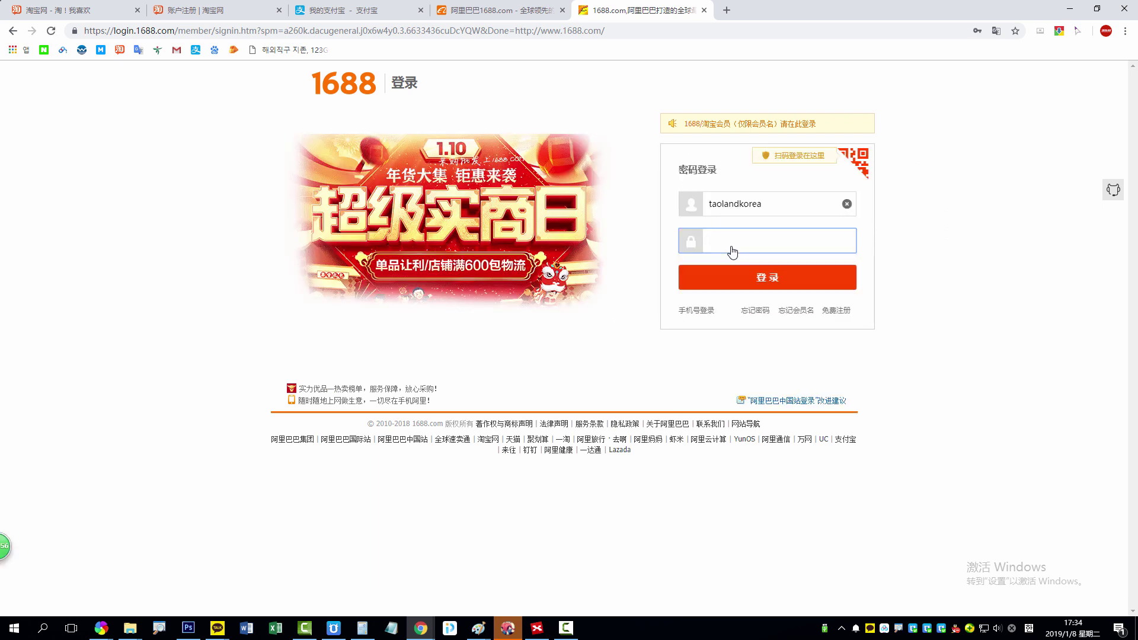
{"action": "left_click", "coordinate": [770, 284]}
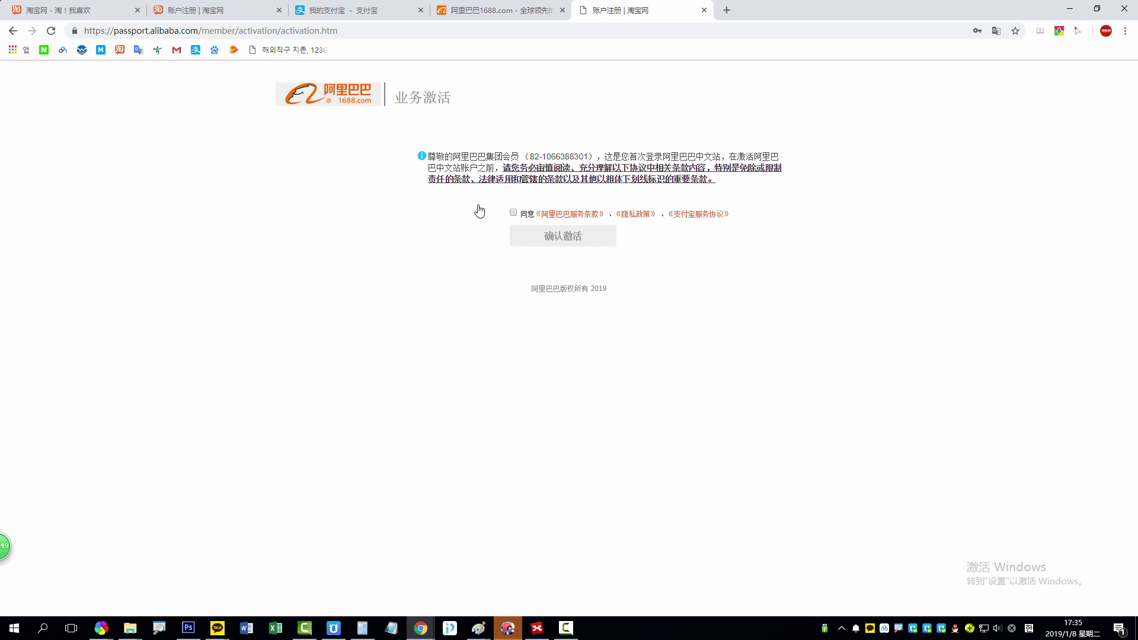
Tick 同意 on the Alibaba agreements and confirm 确认激活 for the 1688 account
{"action": "left_click", "coordinate": [513, 213]}
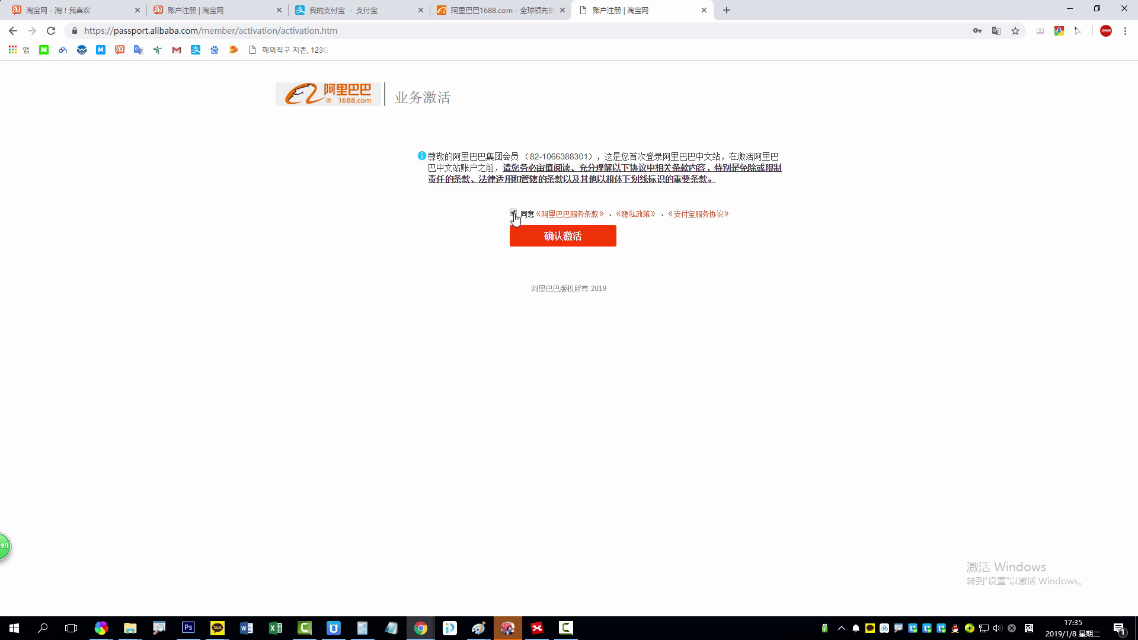
{"action": "left_click", "coordinate": [562, 237]}
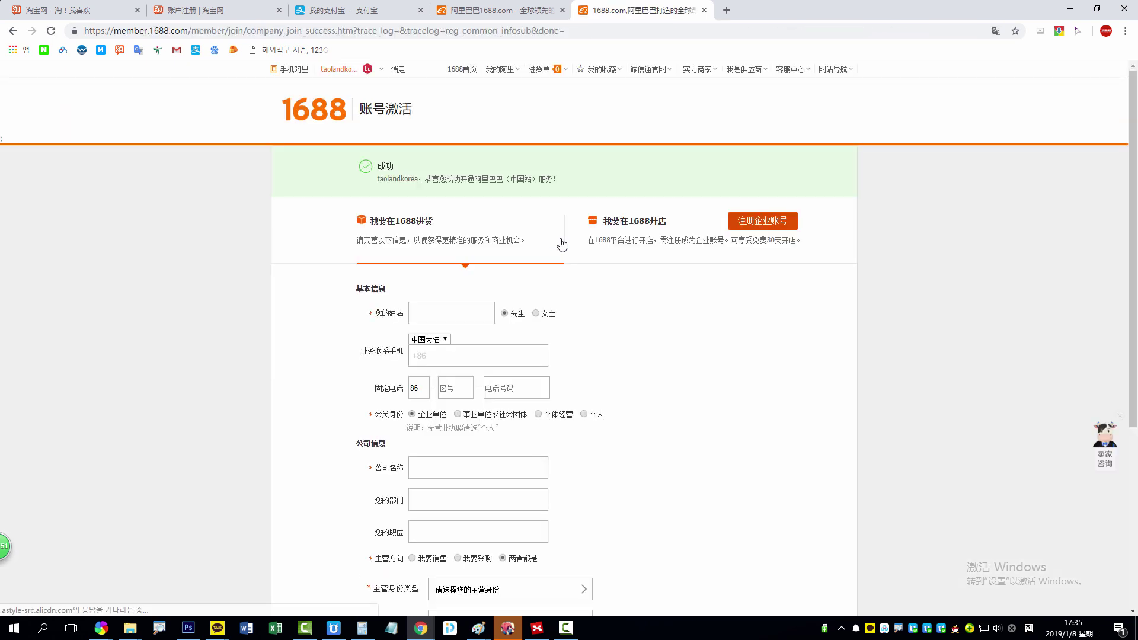
Scroll the 账号激活 form and check the 公司名称 field's hint, leaving it empty
{"action": "scroll", "coordinate": [370, 261], "scroll_direction": "down", "scroll_amount": 1}
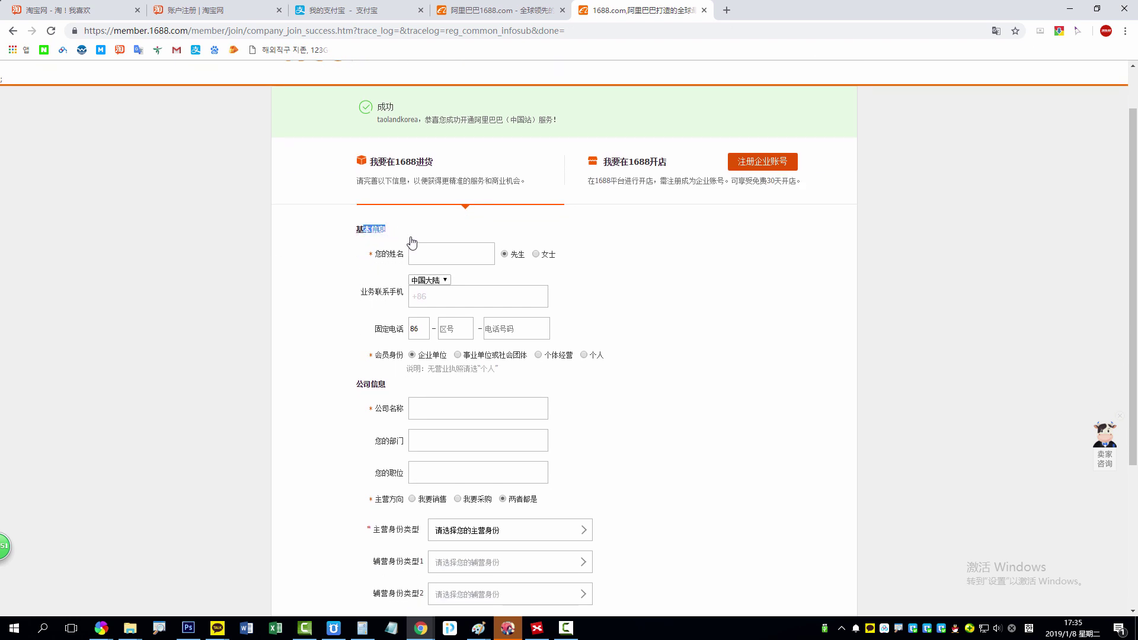
{"action": "left_click_drag", "start_coordinate": [412, 242], "coordinate": [314, 363]}
{"action": "left_click", "coordinate": [318, 360]}
{"action": "scroll", "coordinate": [332, 338], "scroll_direction": "down", "scroll_amount": 3}
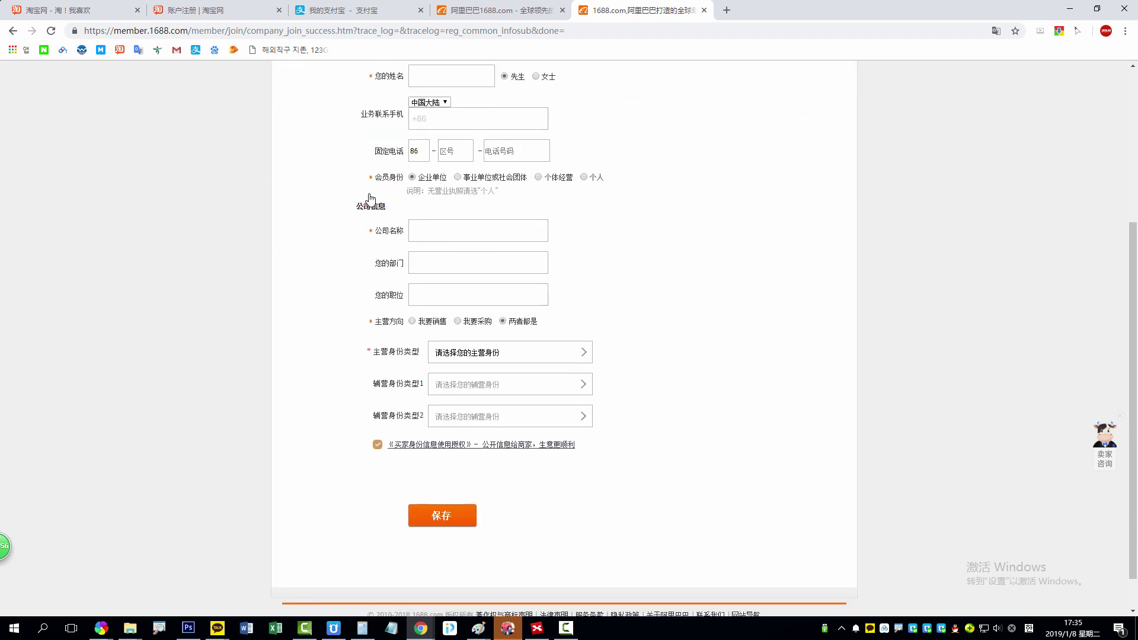
{"action": "scroll", "coordinate": [379, 178], "scroll_direction": "up", "scroll_amount": 1}
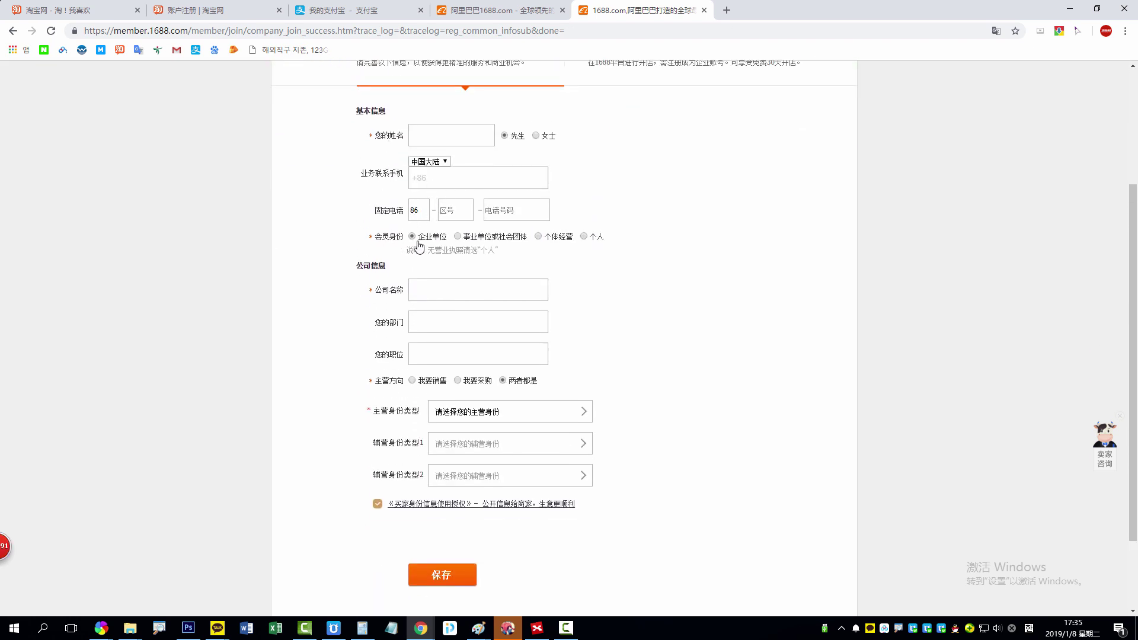
{"action": "left_click", "coordinate": [423, 293]}
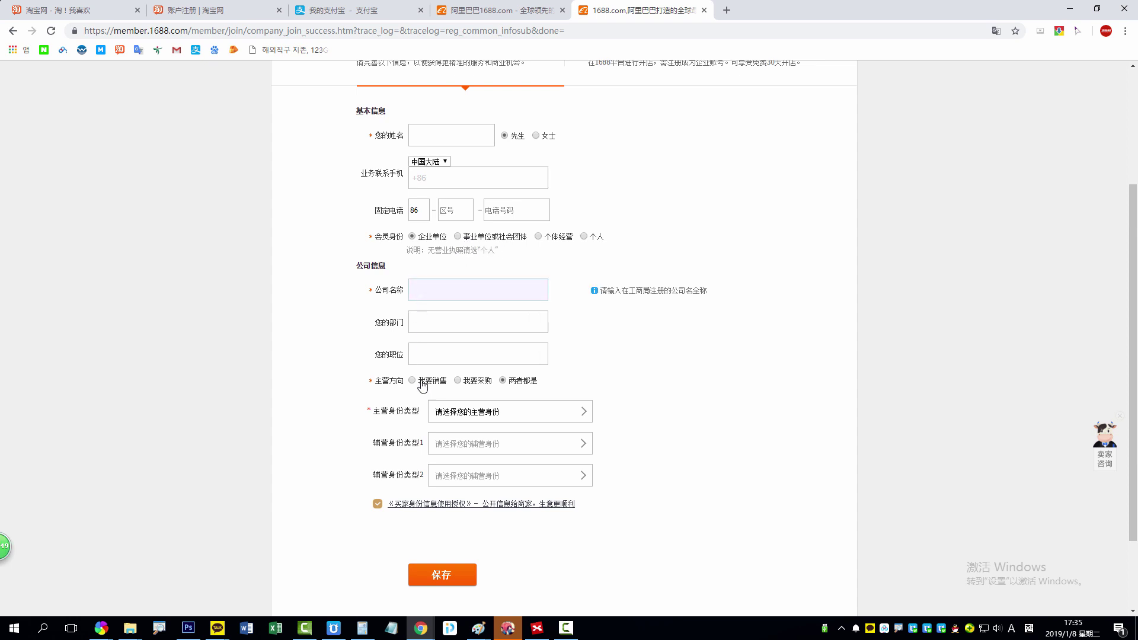
{"action": "left_click", "coordinate": [317, 360]}
Scroll through the rest of the buyer form without filling it in
{"action": "scroll", "coordinate": [317, 356], "scroll_direction": "down", "scroll_amount": 2}
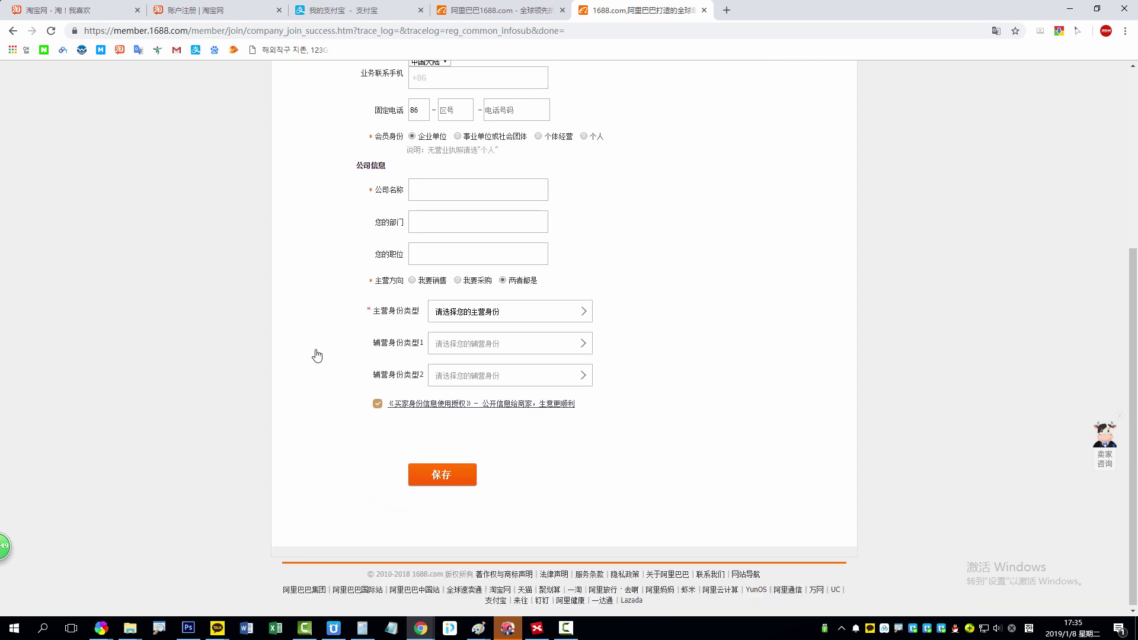
{"action": "scroll", "coordinate": [317, 356], "scroll_direction": "up", "scroll_amount": 5}
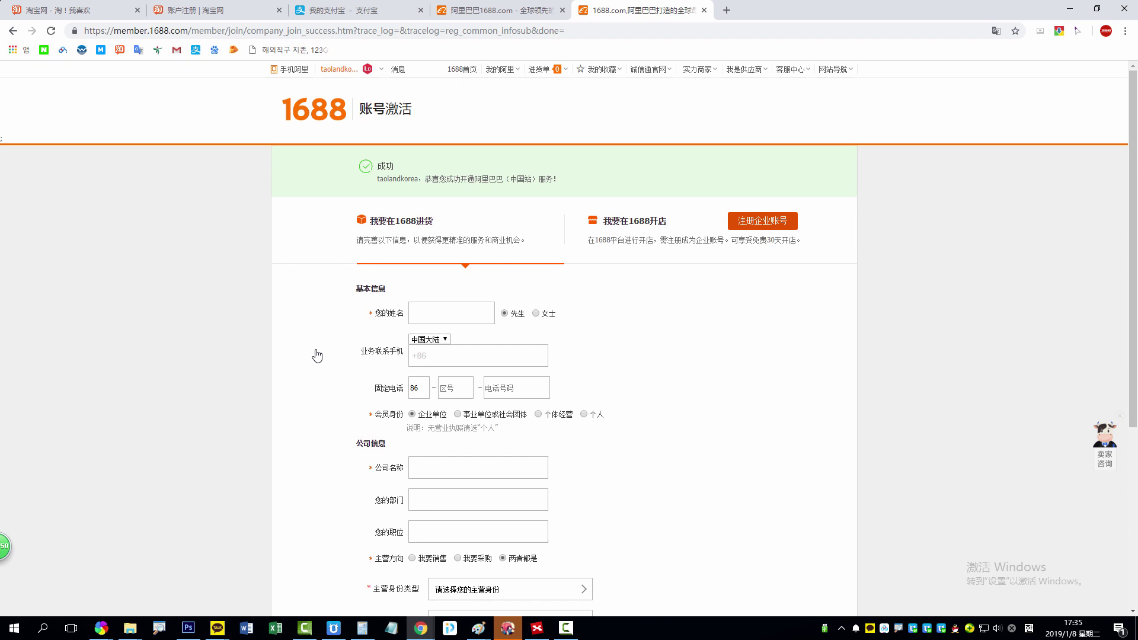
{"action": "scroll", "coordinate": [368, 355], "scroll_direction": "down", "scroll_amount": 1}
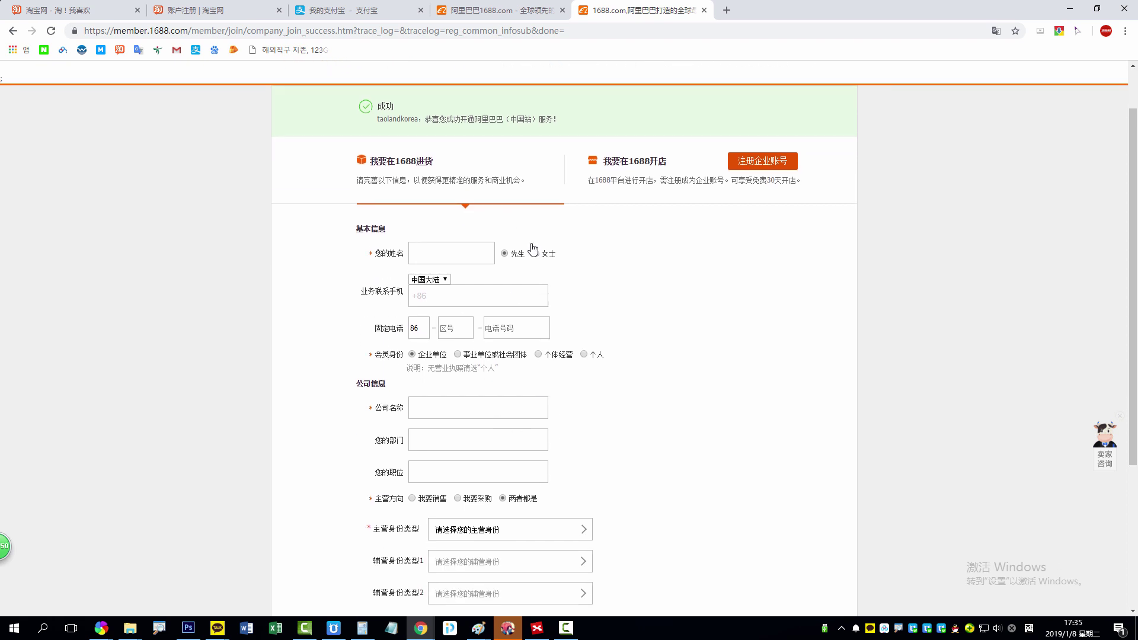
{"action": "scroll", "coordinate": [533, 255], "scroll_direction": "down", "scroll_amount": 2}
{"action": "scroll", "coordinate": [508, 262], "scroll_direction": "up", "scroll_amount": 1}
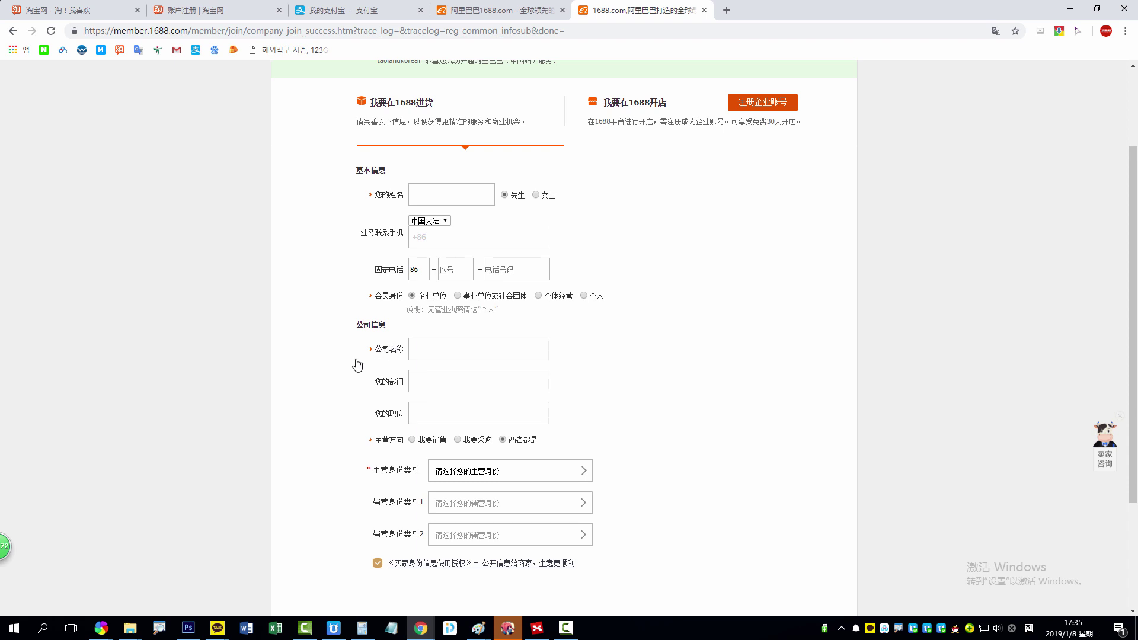
{"action": "scroll", "coordinate": [332, 401], "scroll_direction": "up", "scroll_amount": 2}
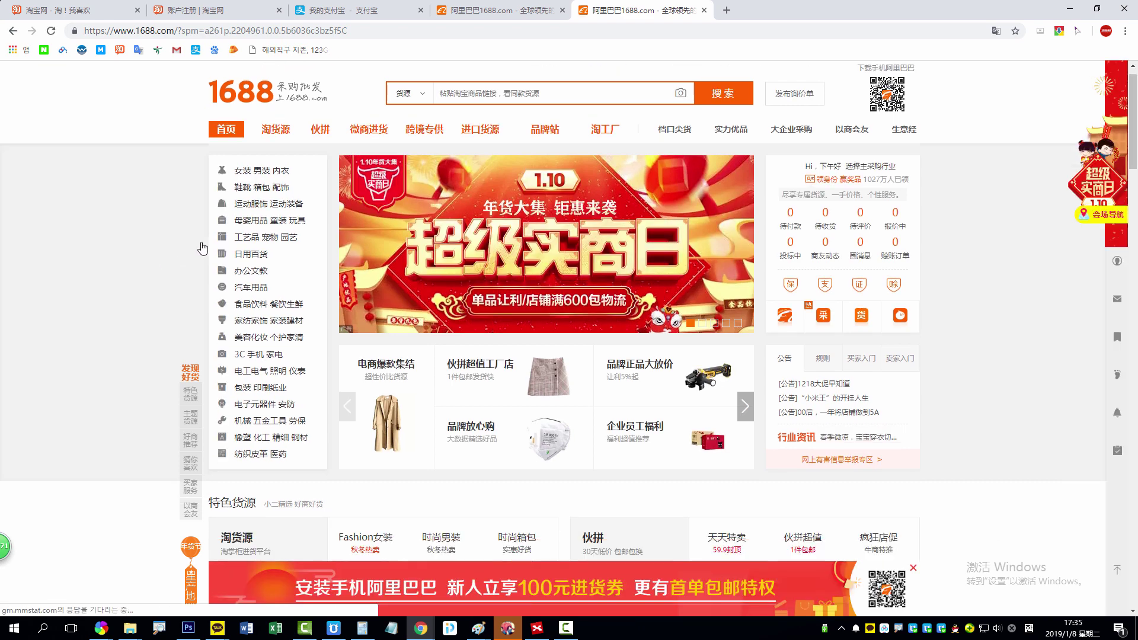
Scroll the 连衣裙 results and open the navy short-sleeved ¥39.00 dress
{"action": "scroll", "coordinate": [202, 248], "scroll_direction": "down", "scroll_amount": 3}
{"action": "scroll", "coordinate": [202, 247], "scroll_direction": "down", "scroll_amount": 3}
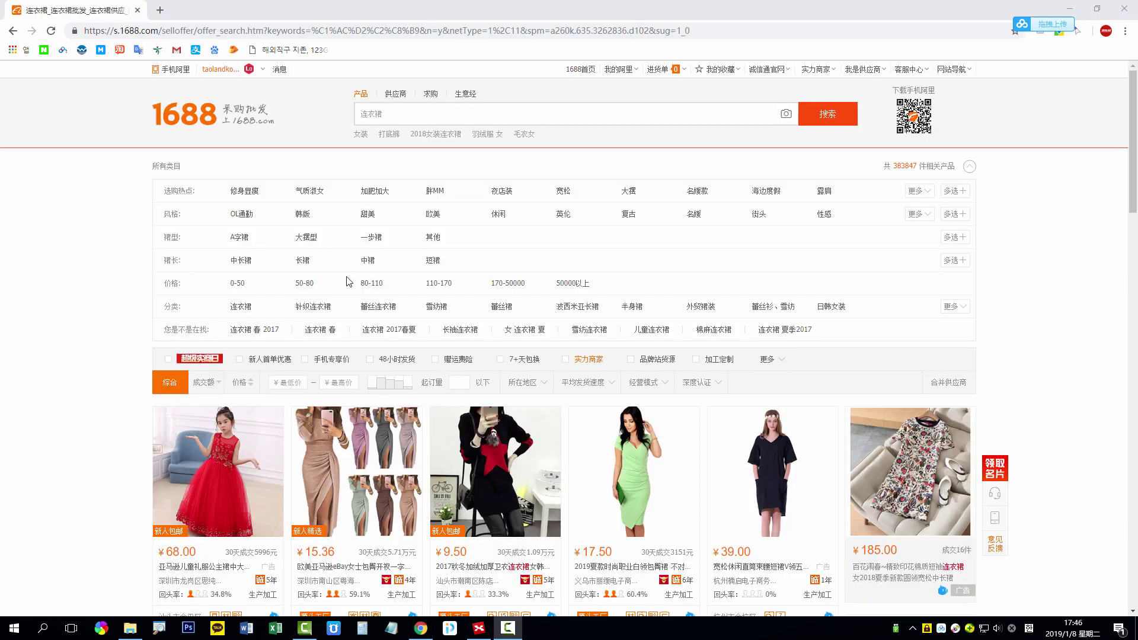
{"action": "scroll", "coordinate": [368, 285], "scroll_direction": "down", "scroll_amount": 1}
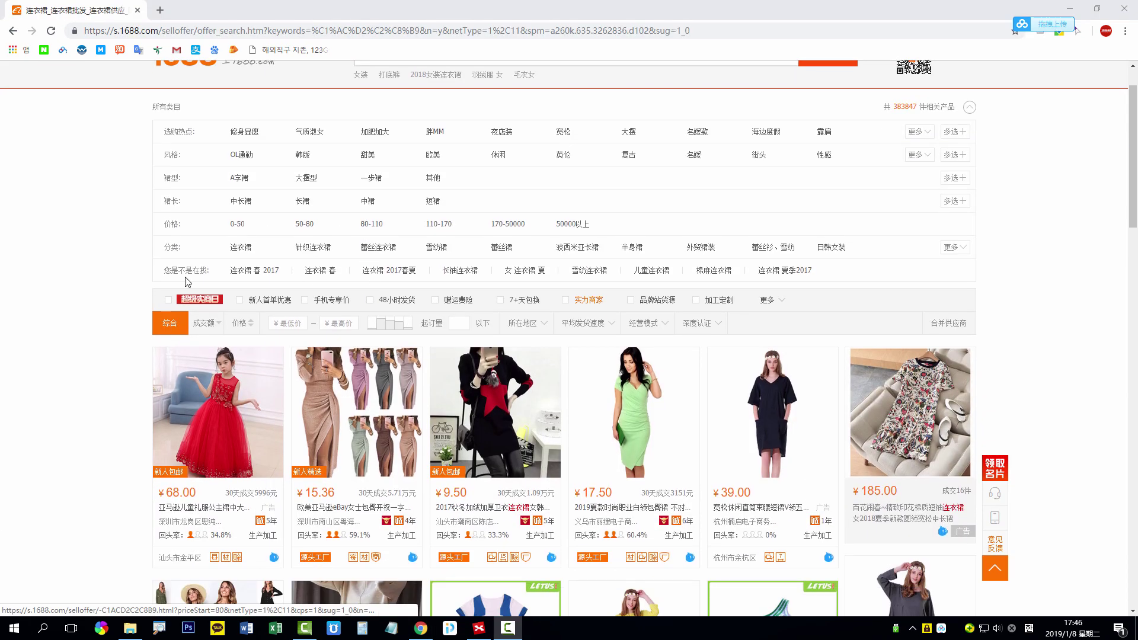
{"action": "scroll", "coordinate": [306, 293], "scroll_direction": "down", "scroll_amount": 2}
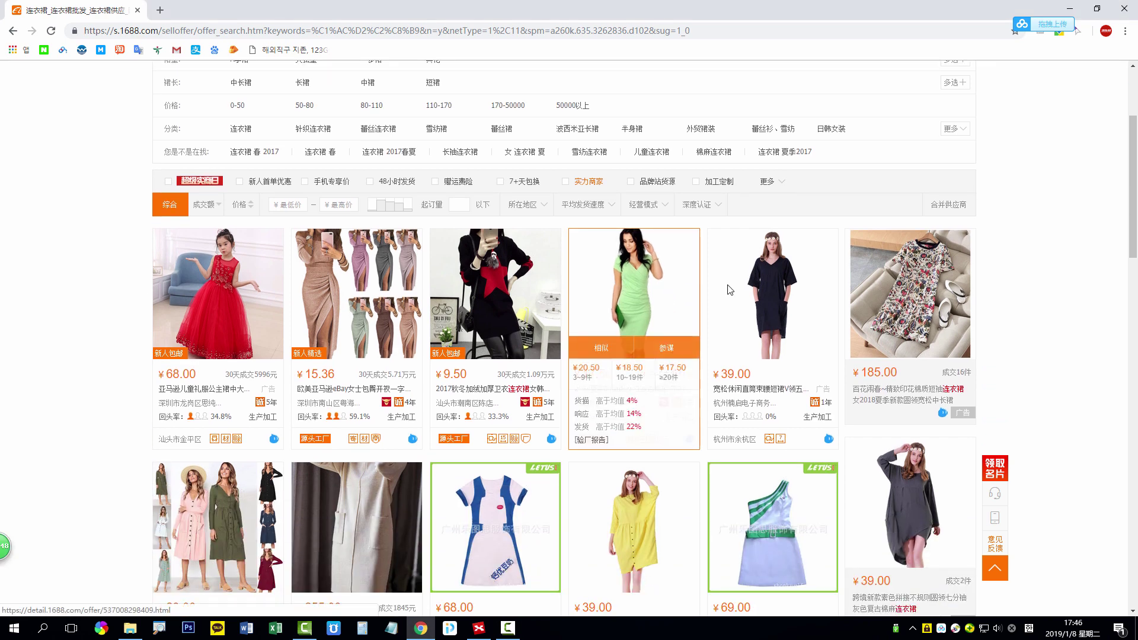
{"action": "left_click", "coordinate": [788, 287]}
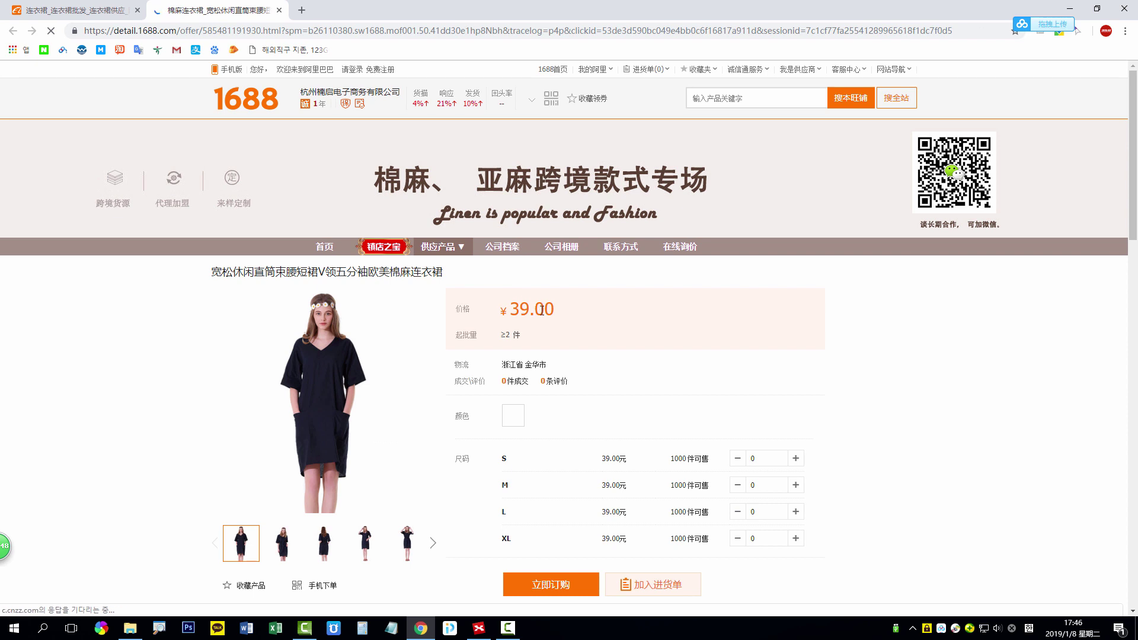
Order two size-S linen dresses via 立即订购, reaching the ¥84.00 confirmation page
{"action": "scroll", "coordinate": [596, 273], "scroll_direction": "down", "scroll_amount": 2}
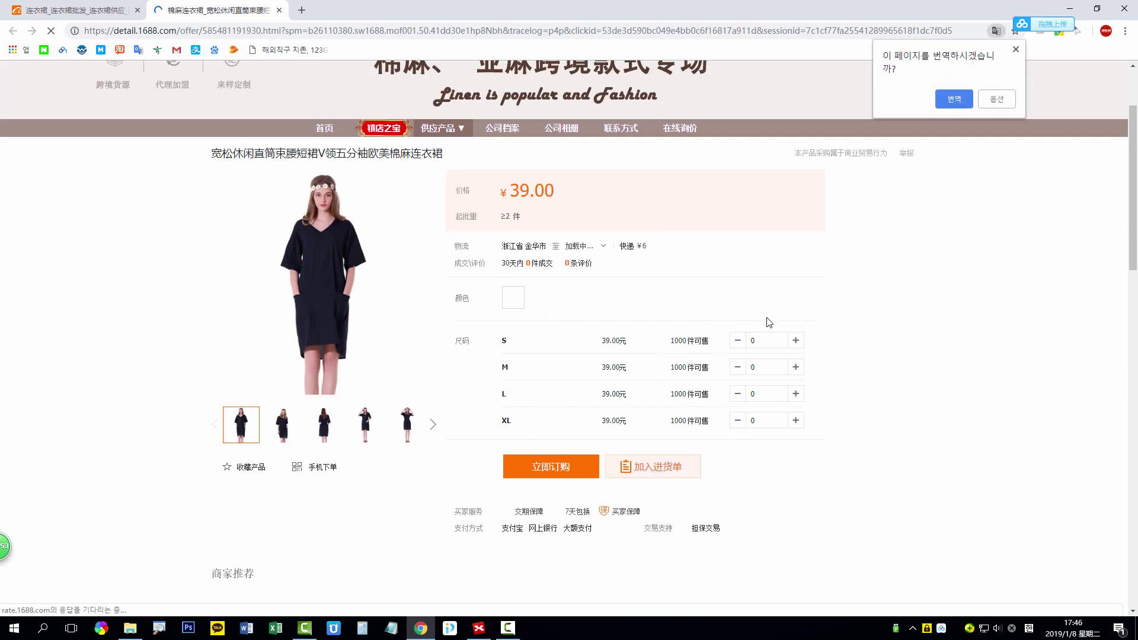
{"action": "left_click", "coordinate": [797, 343]}
{"action": "left_click", "coordinate": [796, 340]}
{"action": "left_click", "coordinate": [796, 341]}
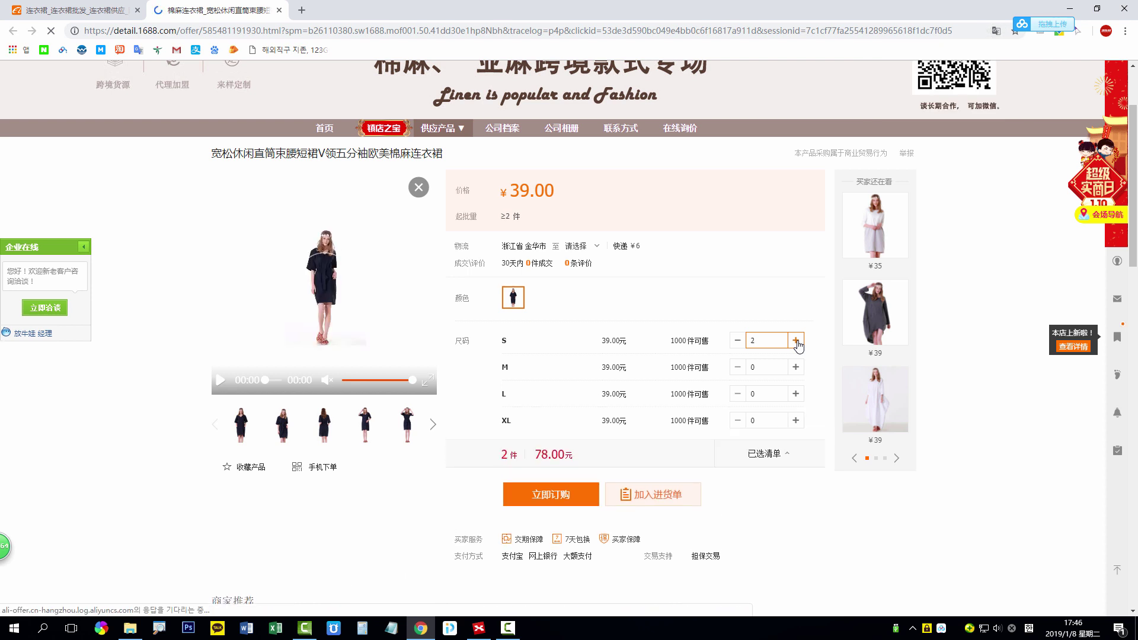
{"action": "scroll", "coordinate": [551, 455], "scroll_direction": "down", "scroll_amount": 1}
{"action": "left_click", "coordinate": [555, 444]}
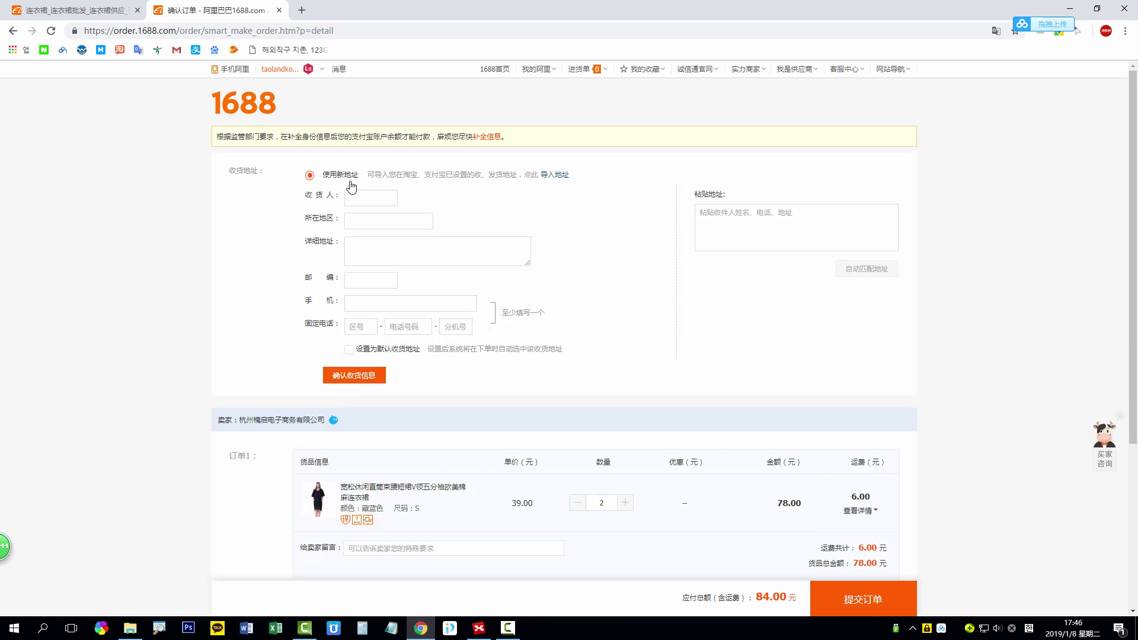
Review the 担保交易 payment method and ¥84.00 total, then bring XMind forward
{"action": "scroll", "coordinate": [351, 237], "scroll_direction": "down", "scroll_amount": 4}
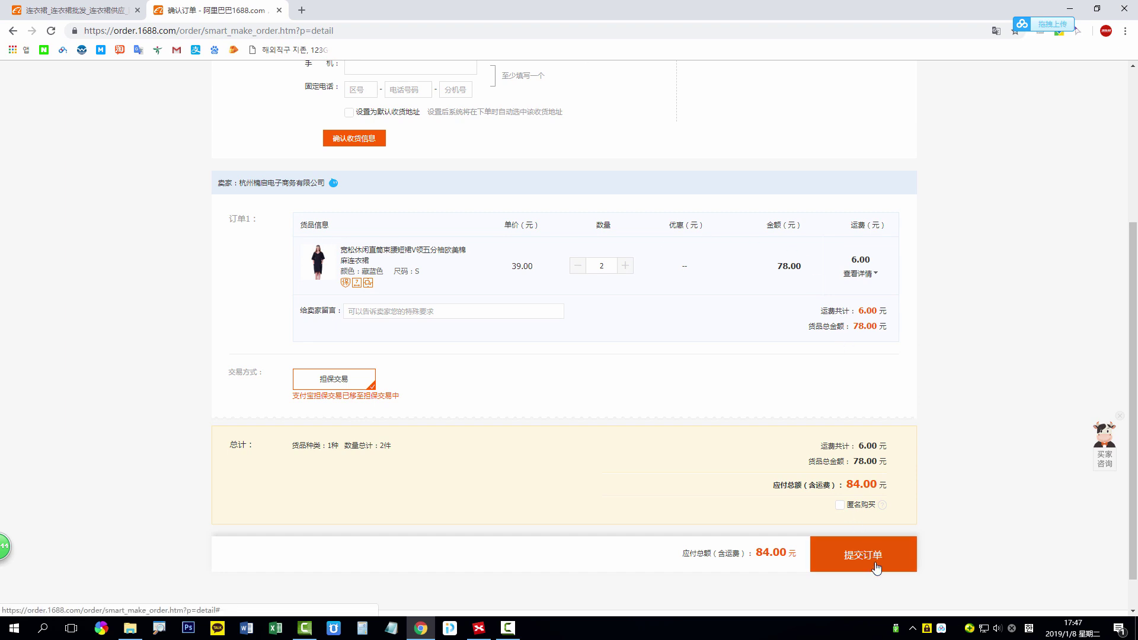
{"action": "scroll", "coordinate": [874, 566], "scroll_direction": "down", "scroll_amount": 1}
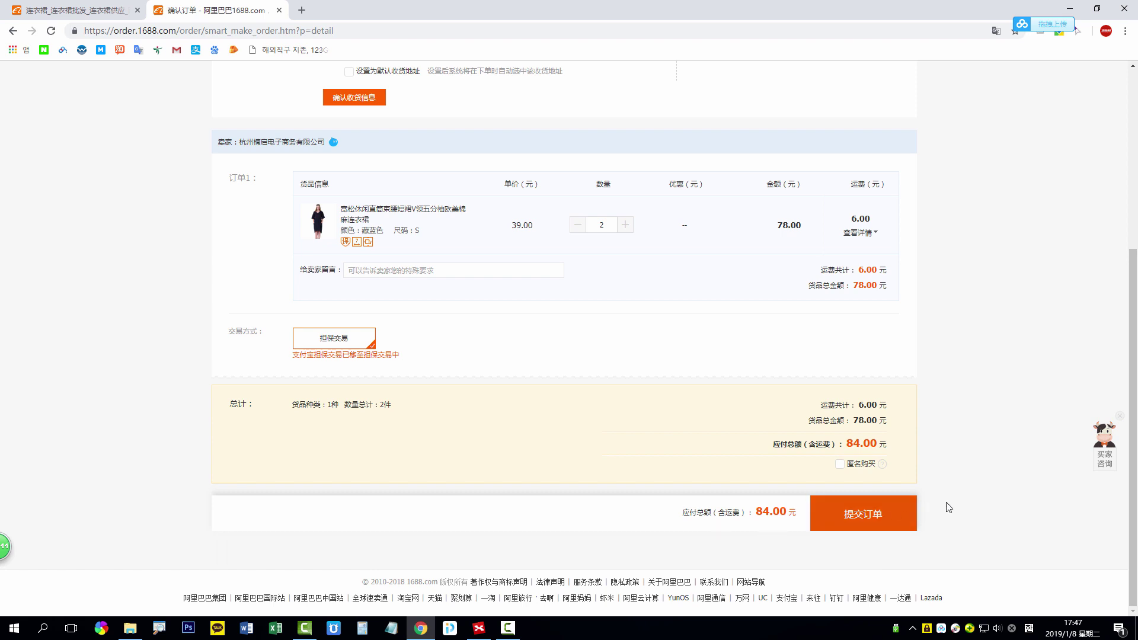
{"action": "scroll", "coordinate": [948, 504], "scroll_direction": "up", "scroll_amount": 5}
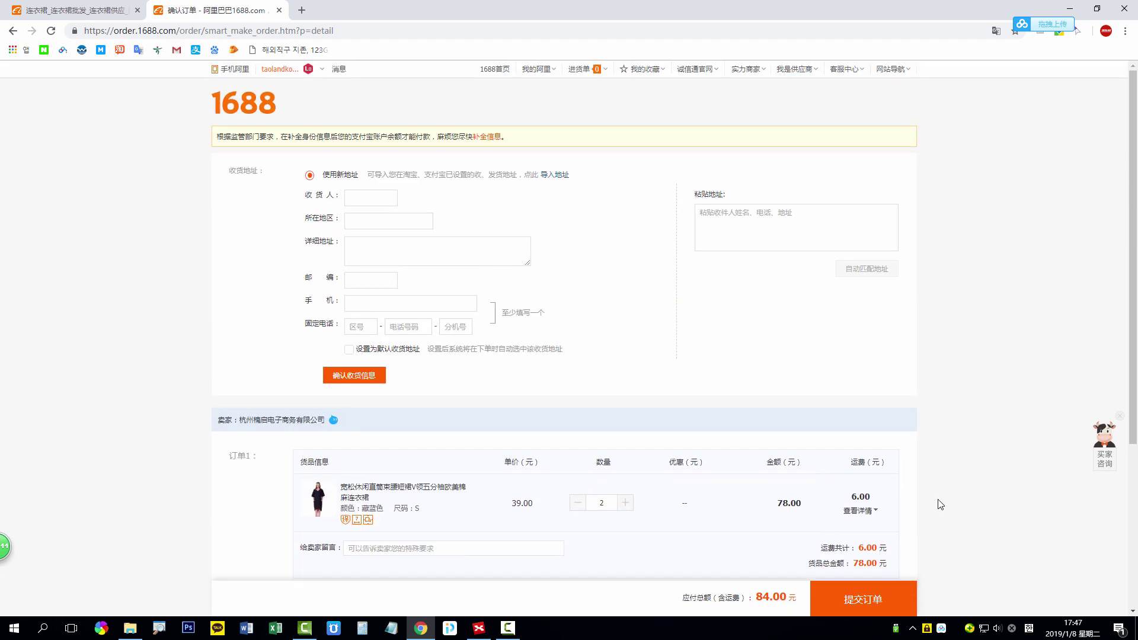
{"action": "left_click", "coordinate": [479, 627]}
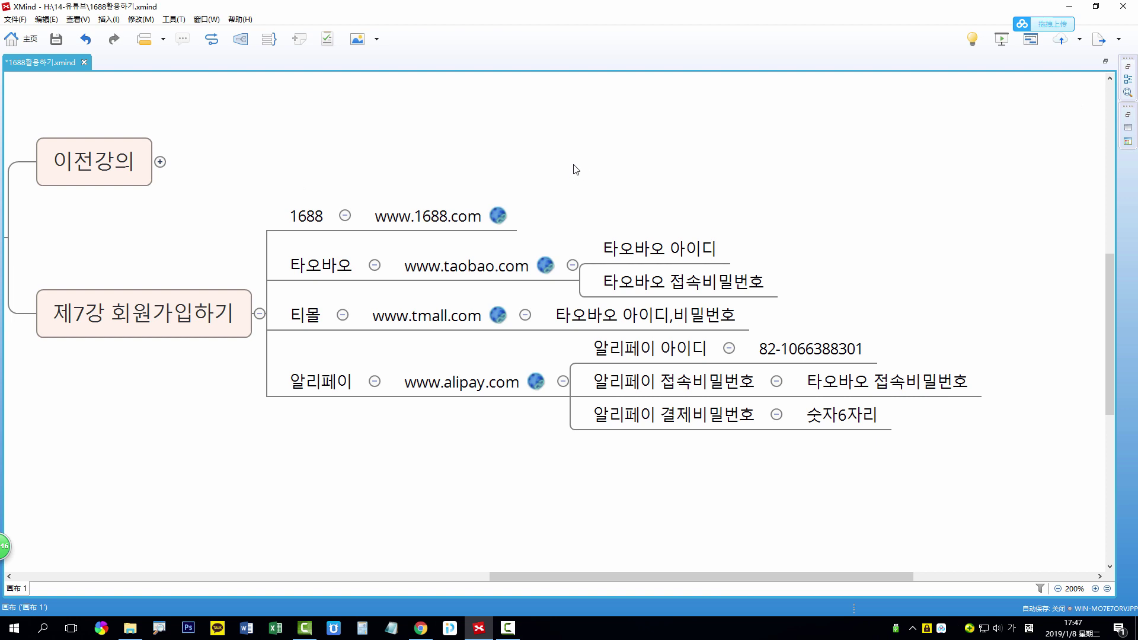
Point out the Taobao and Alipay ID, login password and payment password topics
{"action": "left_click", "coordinate": [326, 269]}
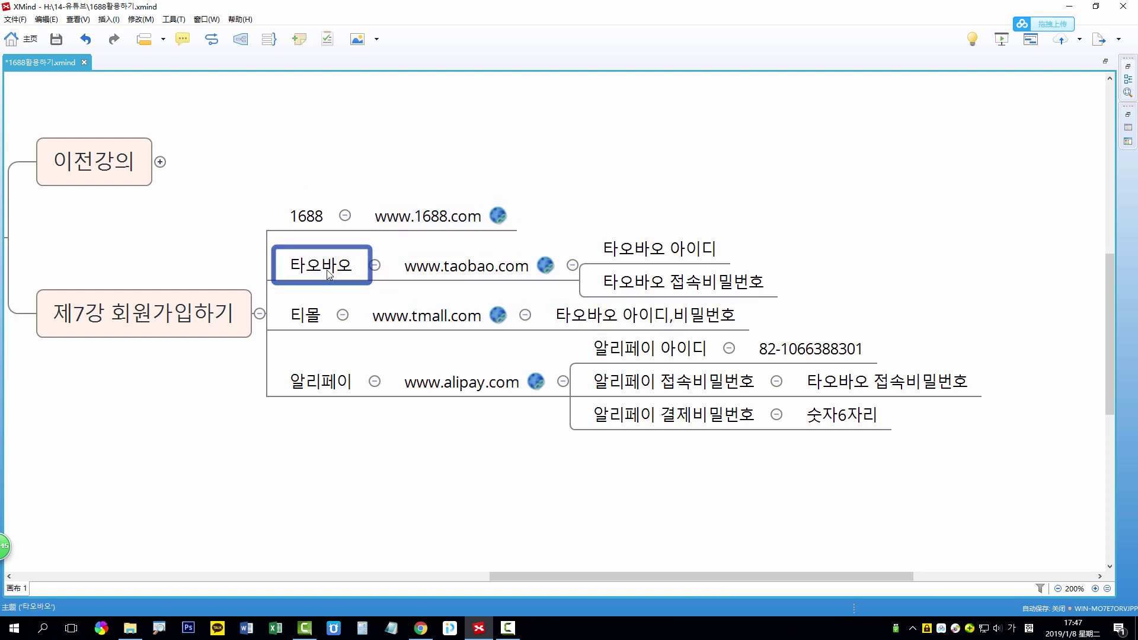
{"action": "left_click", "coordinate": [477, 266]}
{"action": "left_click", "coordinate": [617, 249]}
{"action": "left_click", "coordinate": [630, 281]}
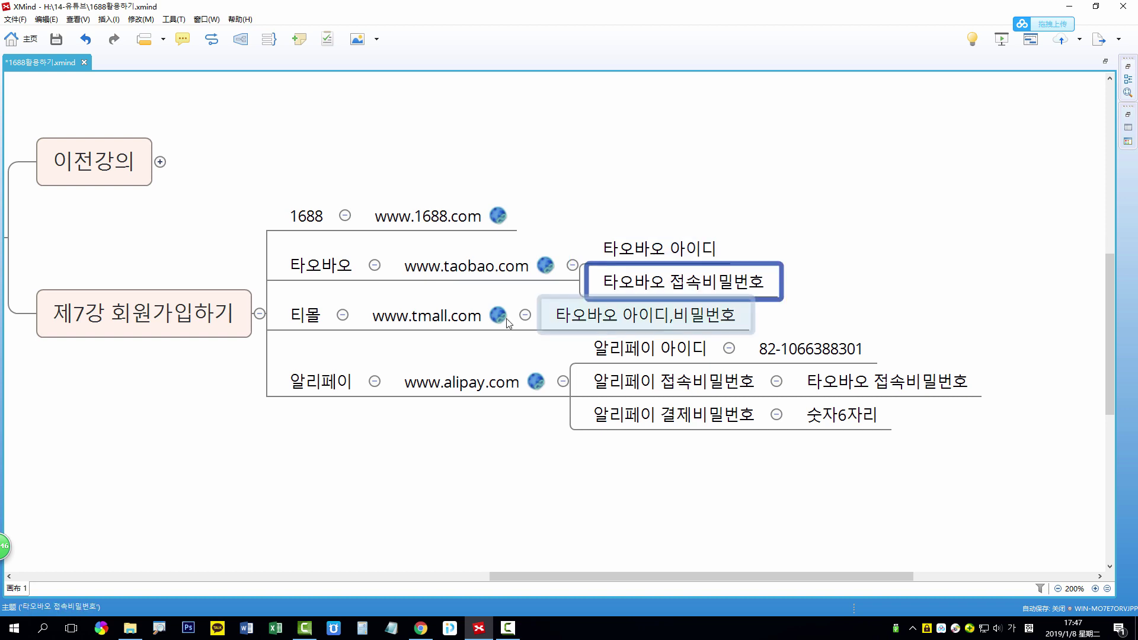
{"action": "left_click", "coordinate": [685, 358]}
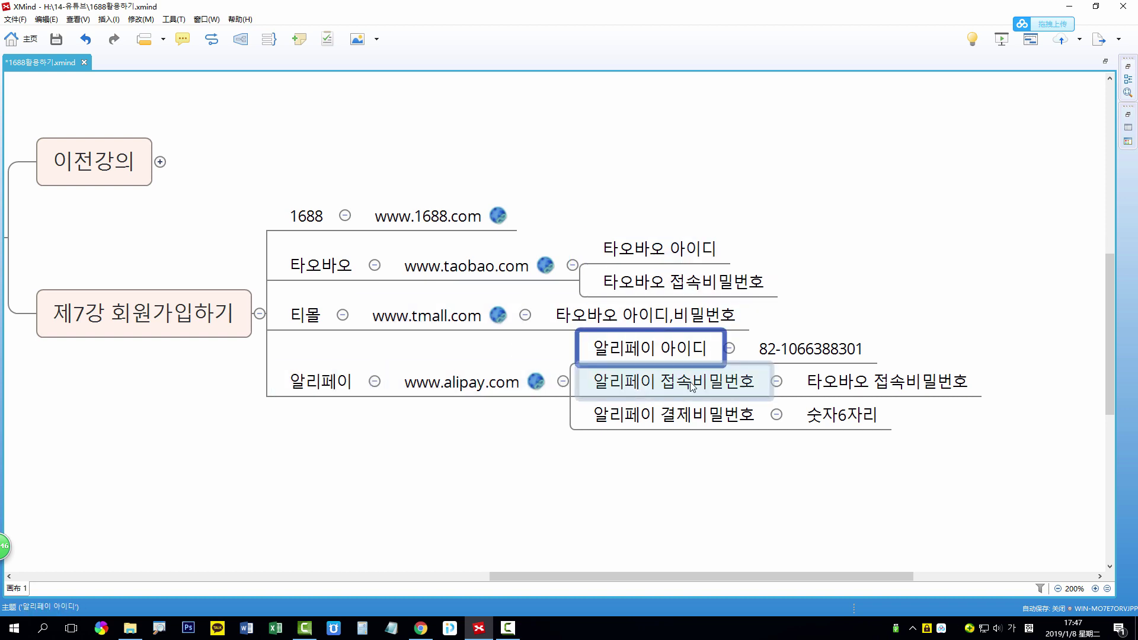
{"action": "left_click", "coordinate": [694, 388]}
{"action": "left_click", "coordinate": [680, 422]}
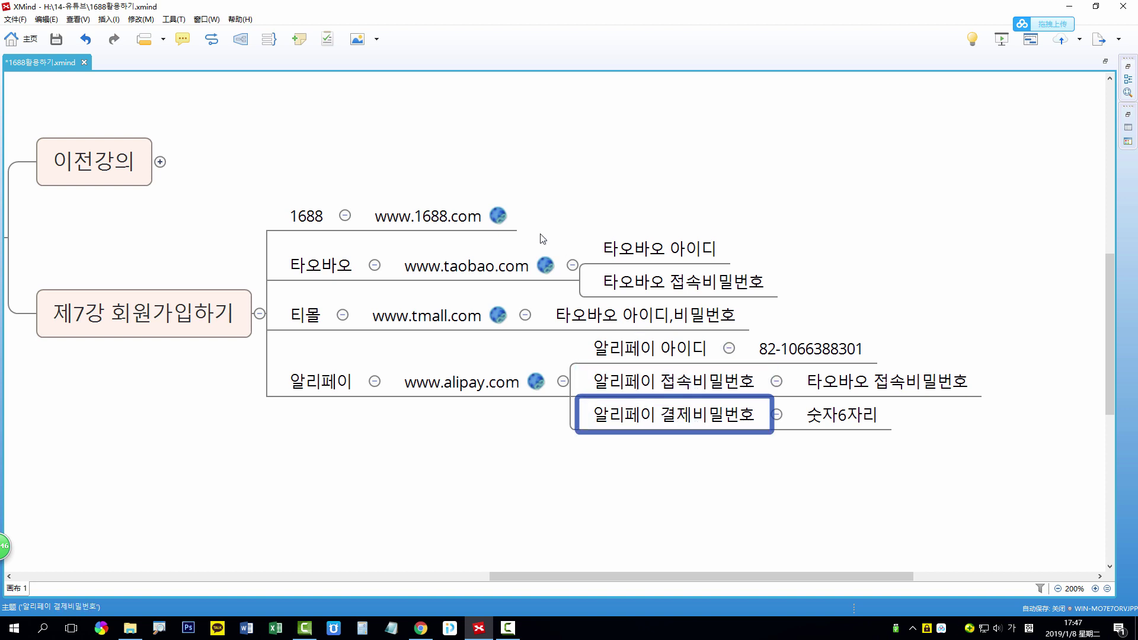
{"action": "left_click", "coordinate": [466, 231]}
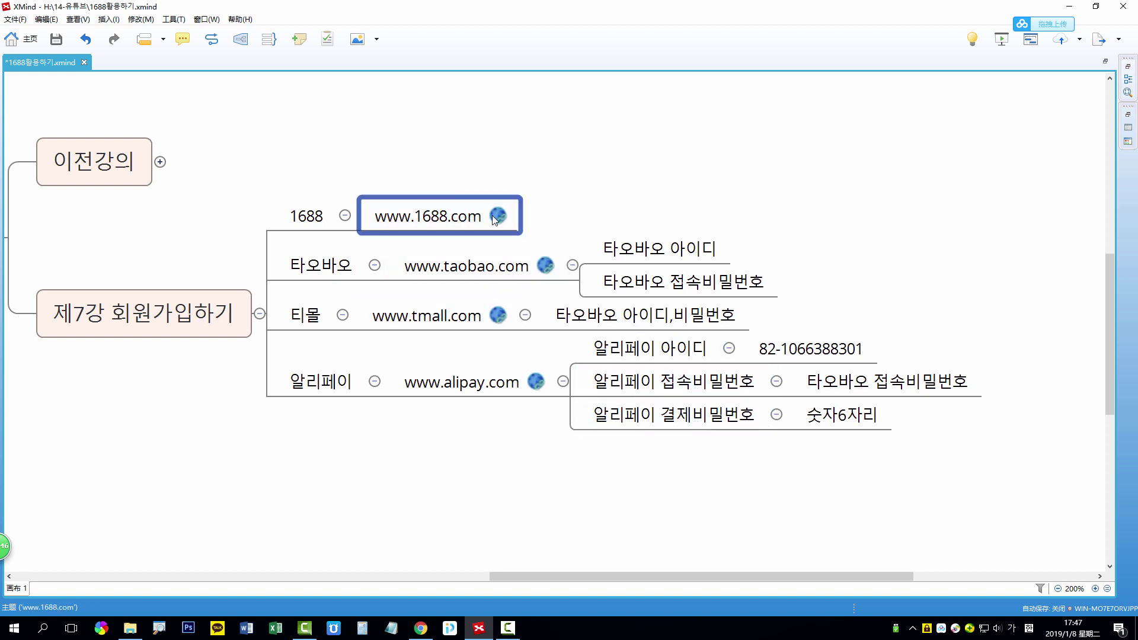
{"action": "key", "text": "Tab"}
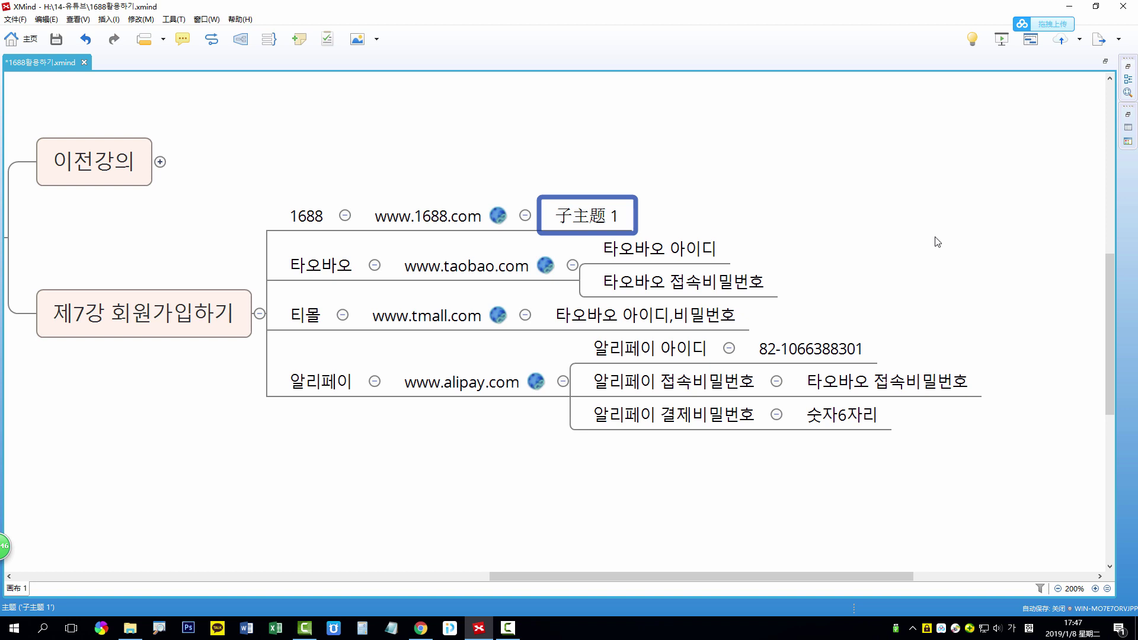
{"action": "double_click", "coordinate": [717, 315]}
{"action": "key", "text": "ctrl+c"}
{"action": "left_click", "coordinate": [719, 316]}
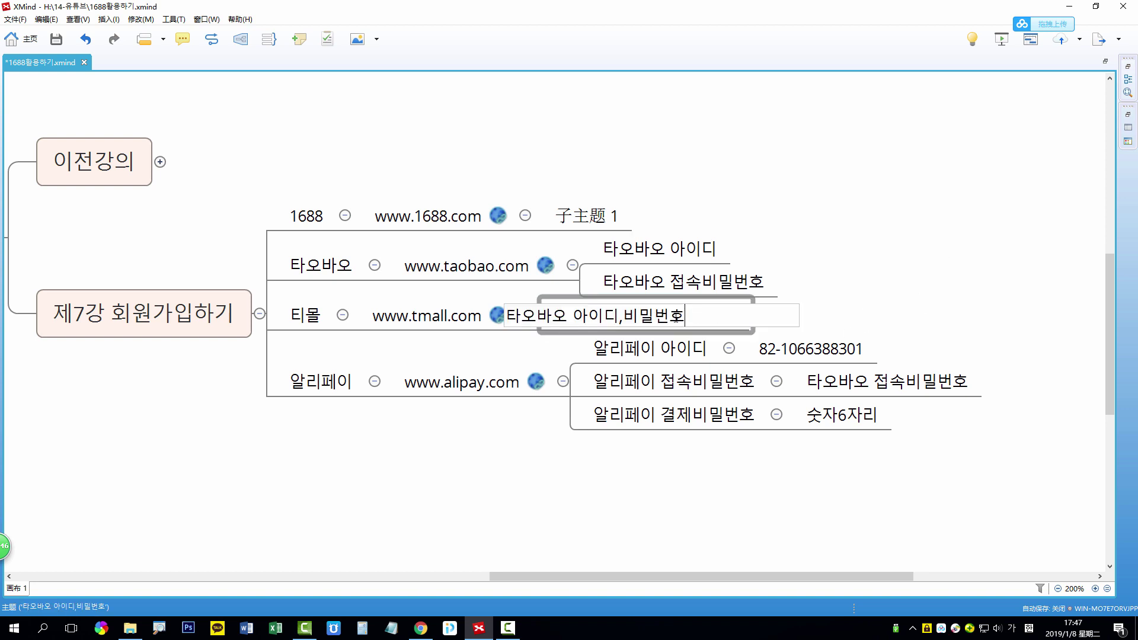
{"action": "left_click", "coordinate": [587, 216]}
{"action": "left_click", "coordinate": [587, 216]}
{"action": "left_click", "coordinate": [640, 219]}
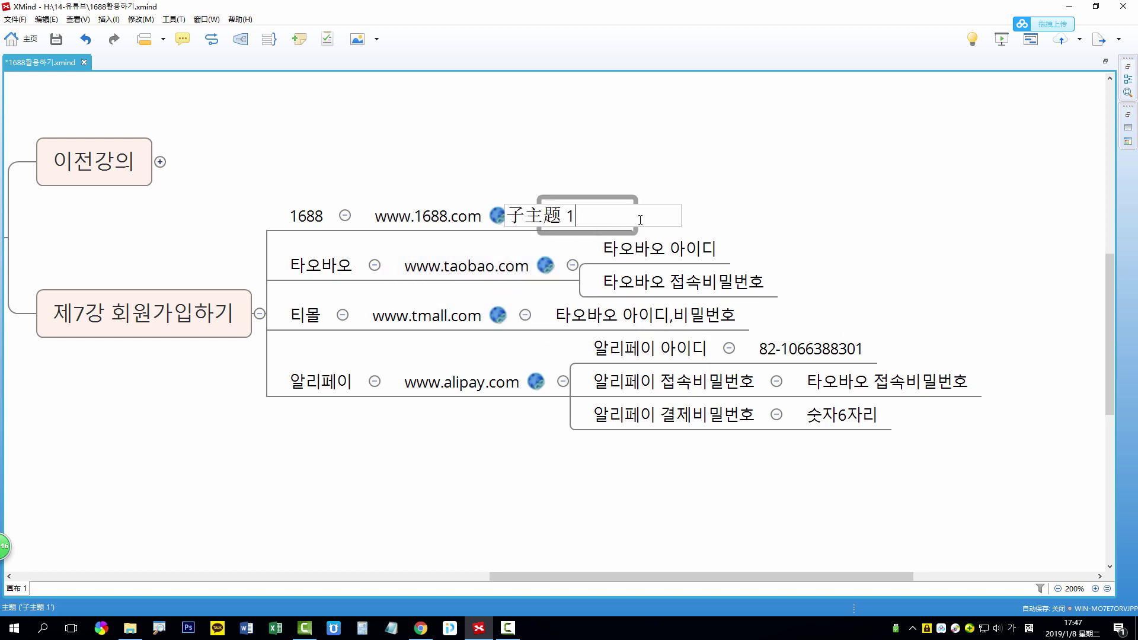
{"action": "key", "text": "ctrl+a"}
{"action": "key", "text": "ctrl+v"}
{"action": "left_click", "coordinate": [869, 204]}
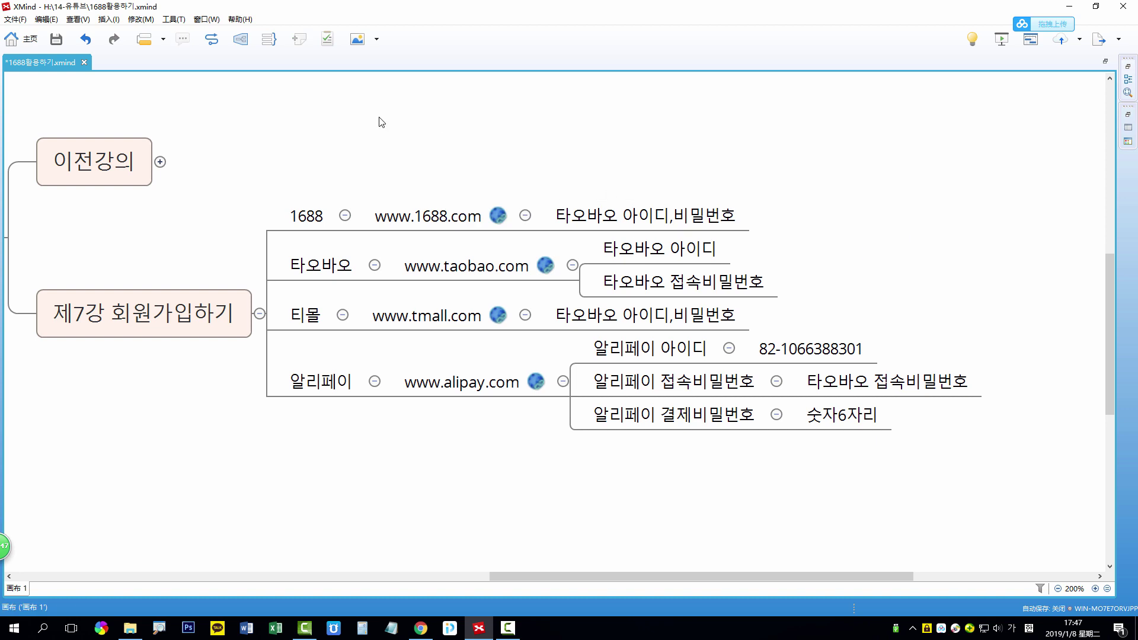
Select groups of Taobao and Alipay topics to highlight their shared login details
{"action": "left_click_drag", "start_coordinate": [381, 121], "coordinate": [936, 480]}
{"action": "left_click", "coordinate": [990, 308]}
{"action": "left_click", "coordinate": [833, 350]}
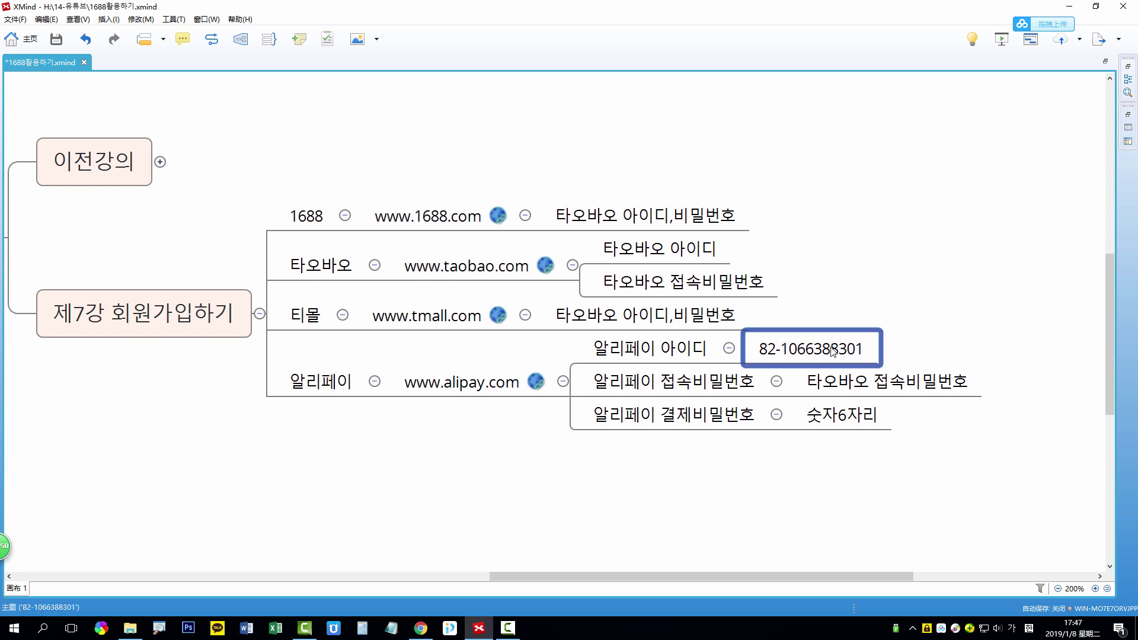
{"action": "left_click", "coordinate": [908, 307]}
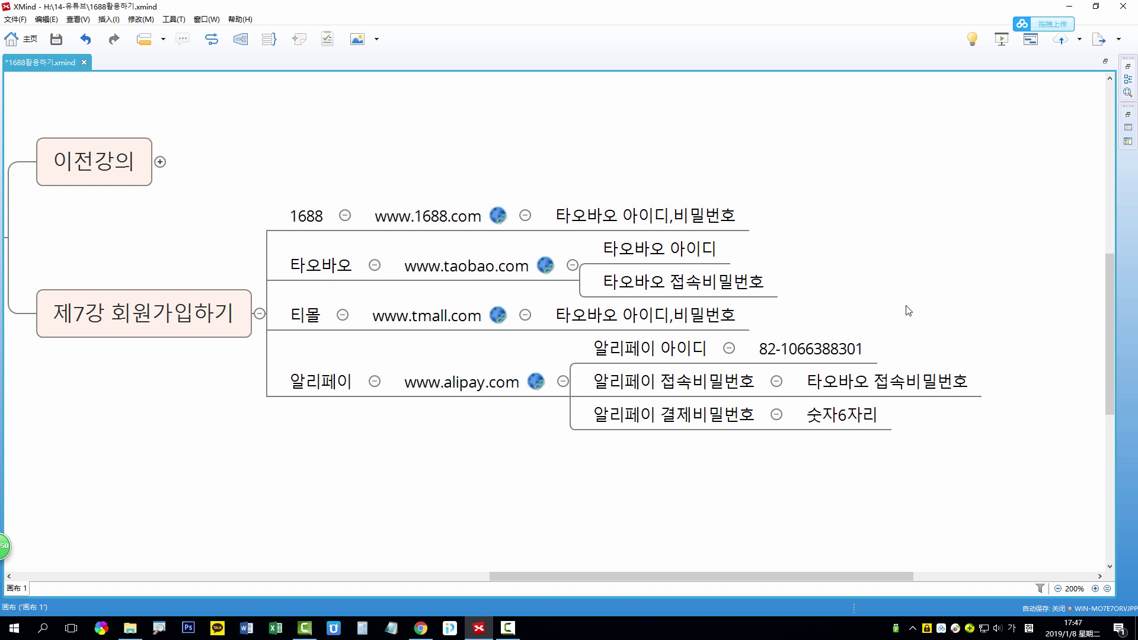
{"action": "left_click_drag", "start_coordinate": [917, 347], "coordinate": [813, 353]}
{"action": "left_click", "coordinate": [866, 323]}
{"action": "left_click_drag", "start_coordinate": [585, 143], "coordinate": [893, 471]}
{"action": "left_click", "coordinate": [901, 524]}
{"action": "left_click_drag", "start_coordinate": [338, 136], "coordinate": [787, 432]}
{"action": "left_click", "coordinate": [788, 505]}
{"action": "left_click_drag", "start_coordinate": [617, 575], "coordinate": [607, 580]}
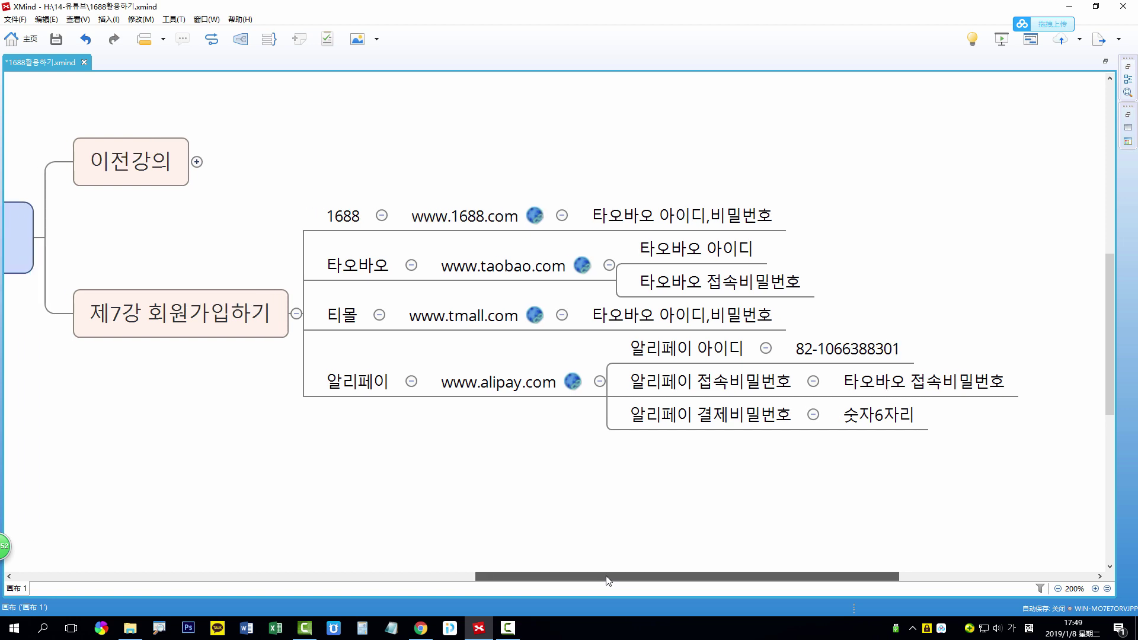